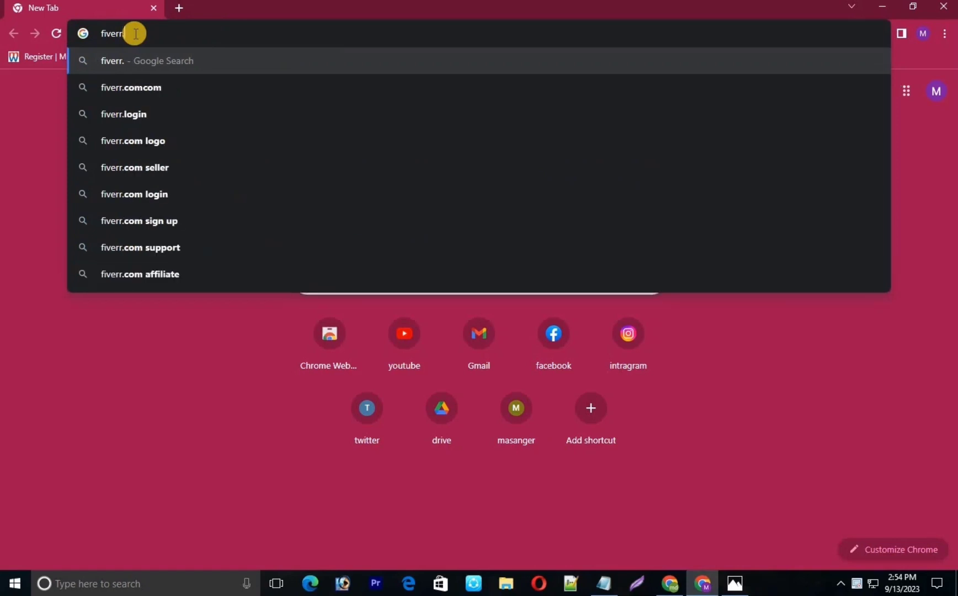
Load the fiverr.com website
type("om")
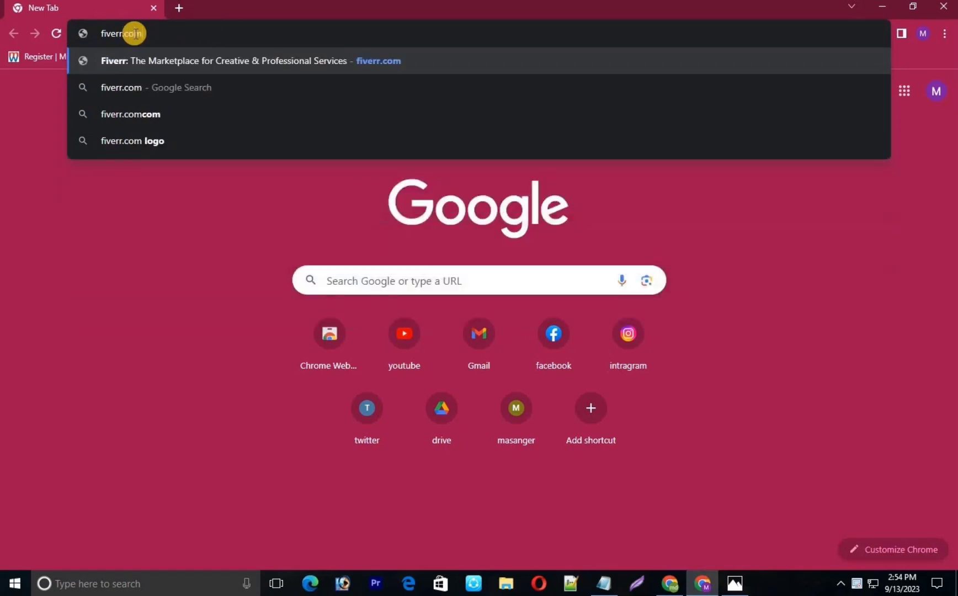
key("Return")
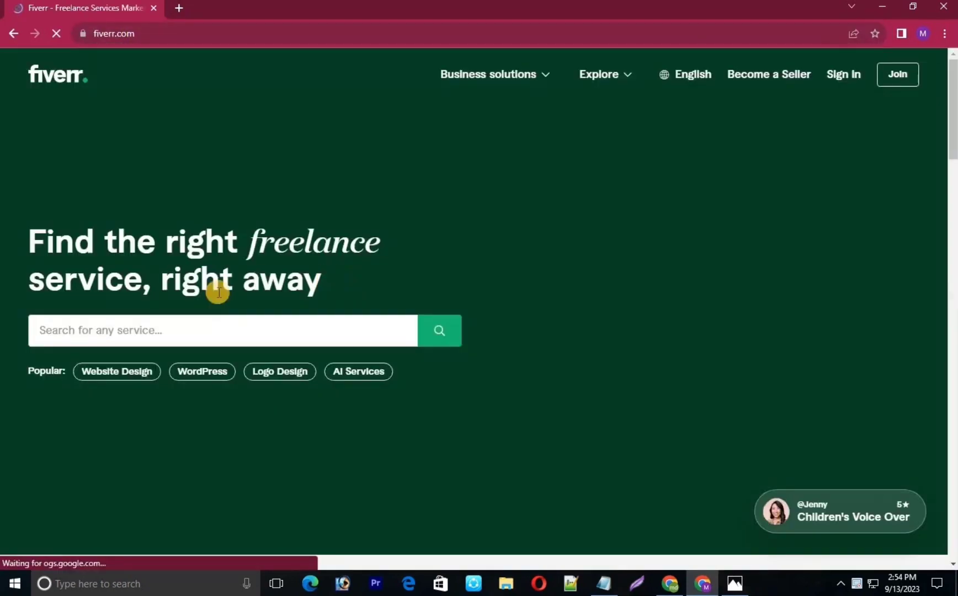
Look through the Fiverr homepage from the popular services to the footer links, dismissing the Google sign-in prompt
scroll(320, 365, "down", 15)
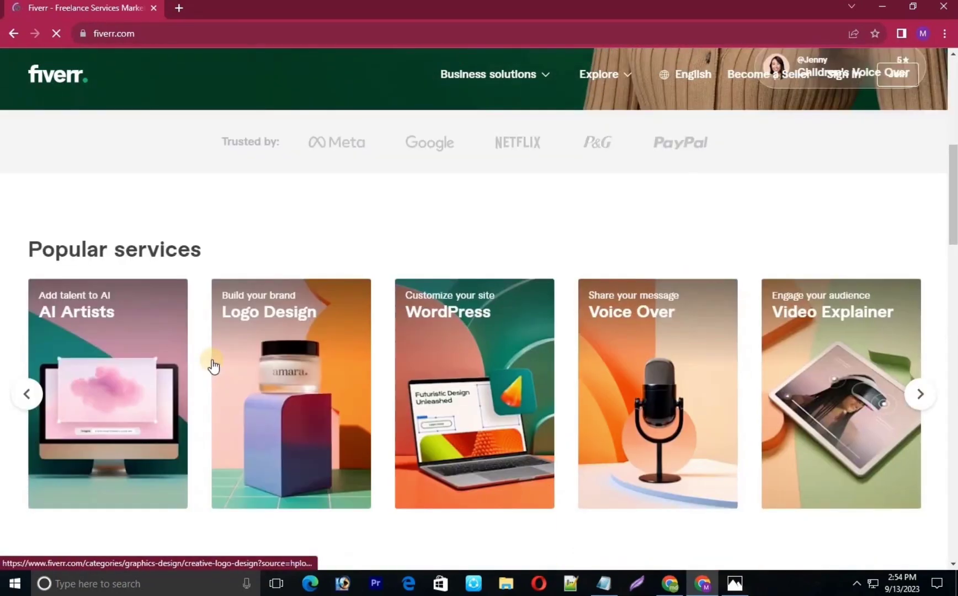
scroll(302, 346, "down", 15)
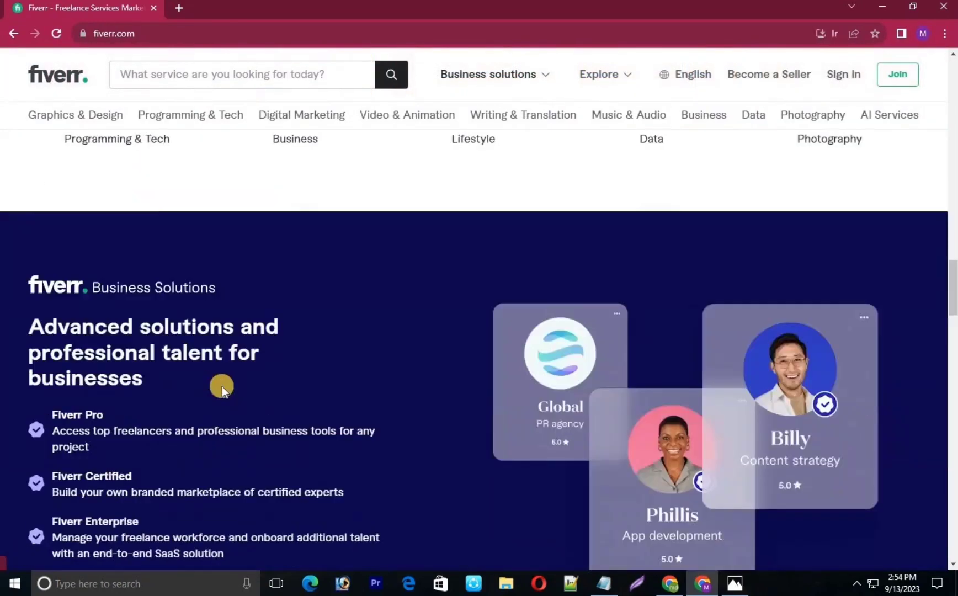
scroll(903, 347, "down", 15)
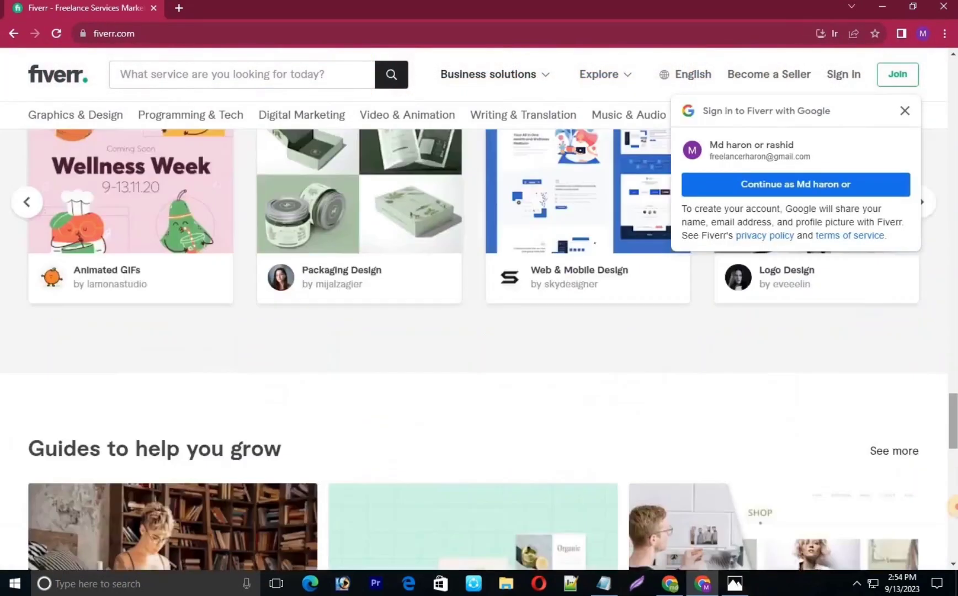
scroll(949, 406, "up", 8)
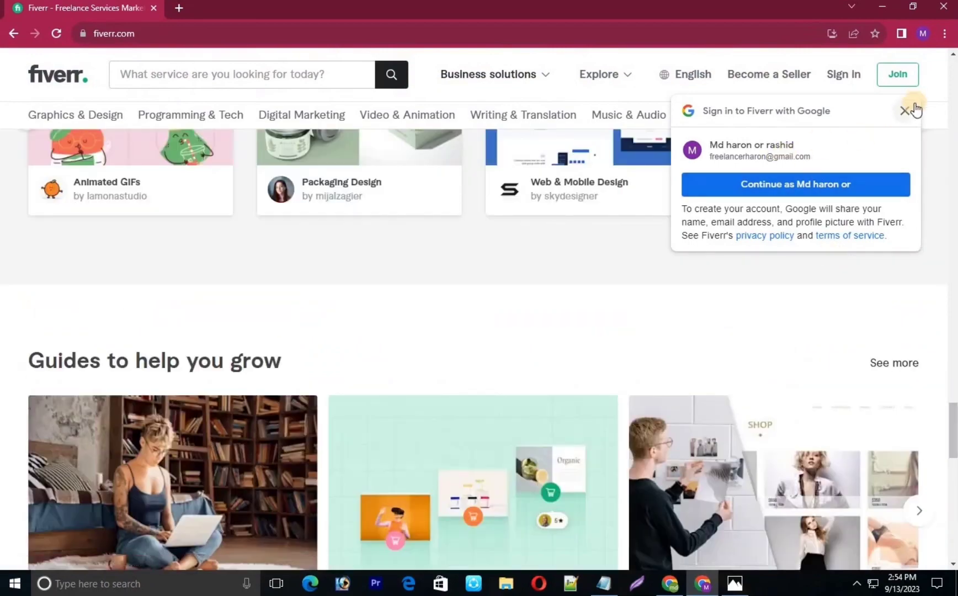
left_click(902, 115)
scroll(462, 429, "down", 15)
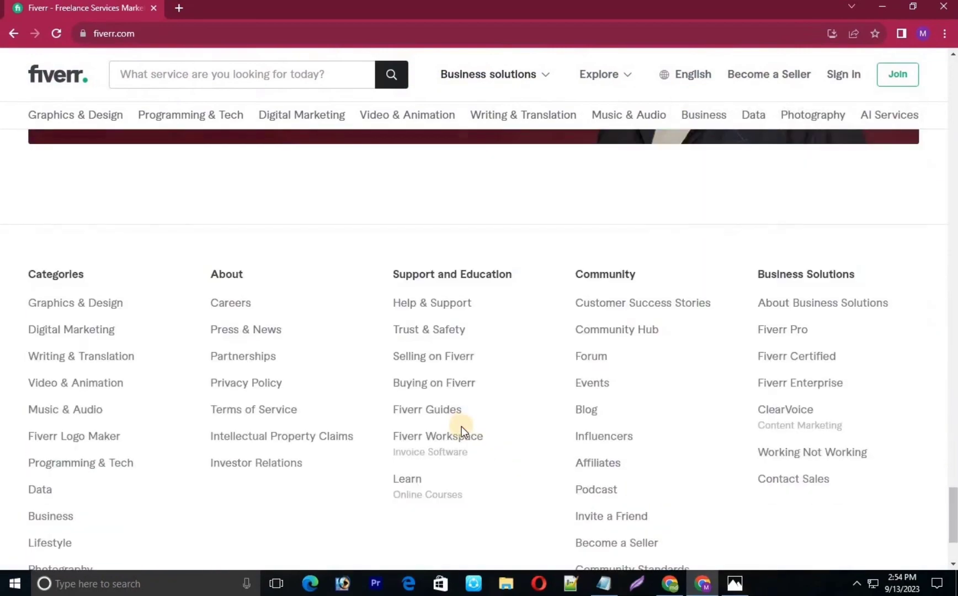
scroll(430, 381, "up", 20)
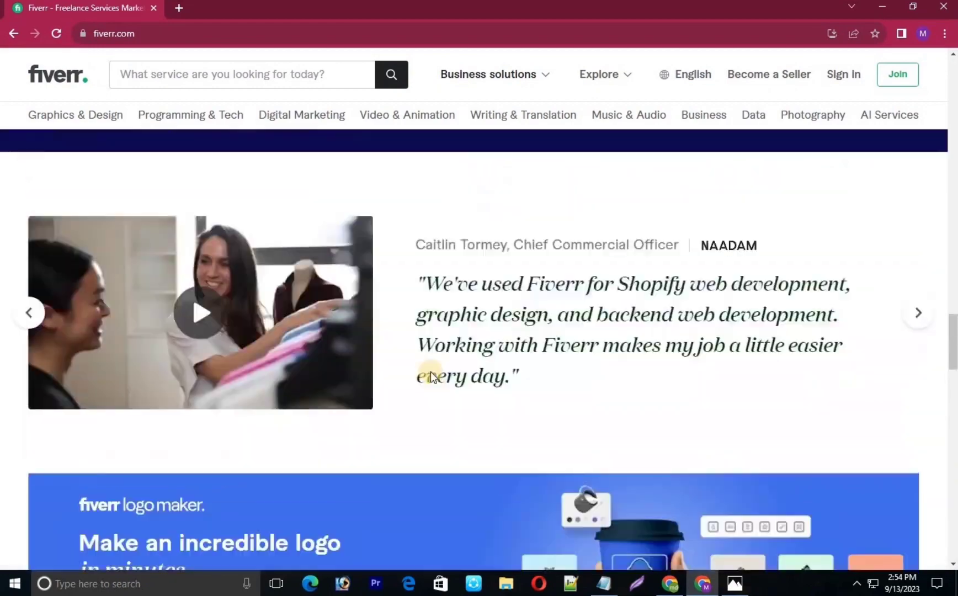
scroll(412, 367, "up", 10)
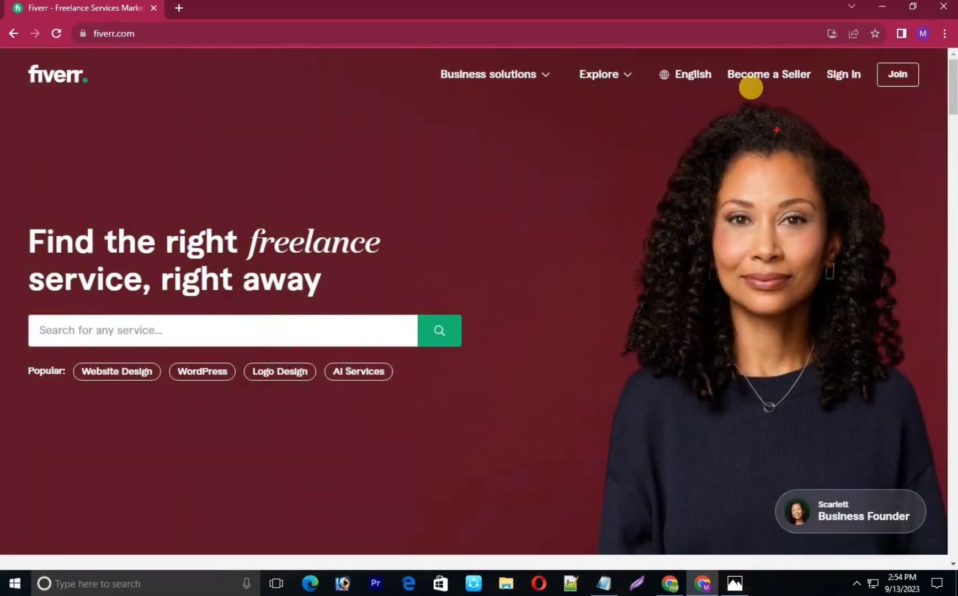
left_click_drag(723, 59, 815, 90)
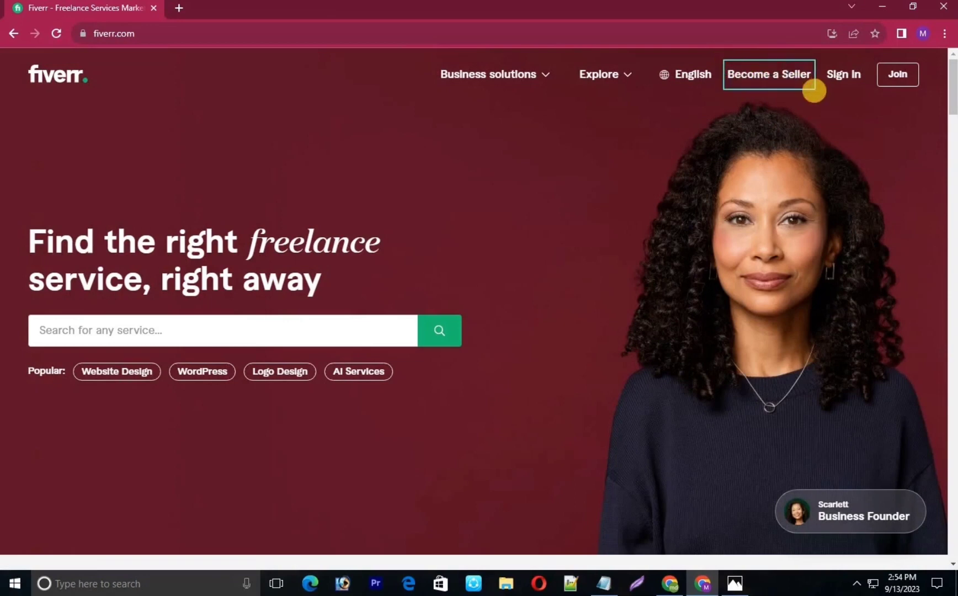
left_click_drag(871, 52, 933, 96)
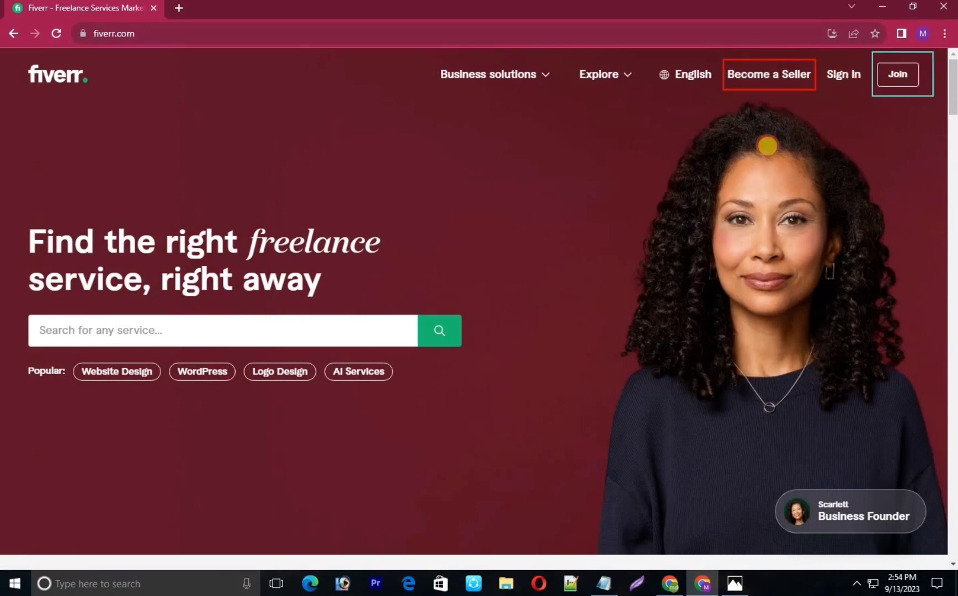
left_click_drag(822, 58, 866, 91)
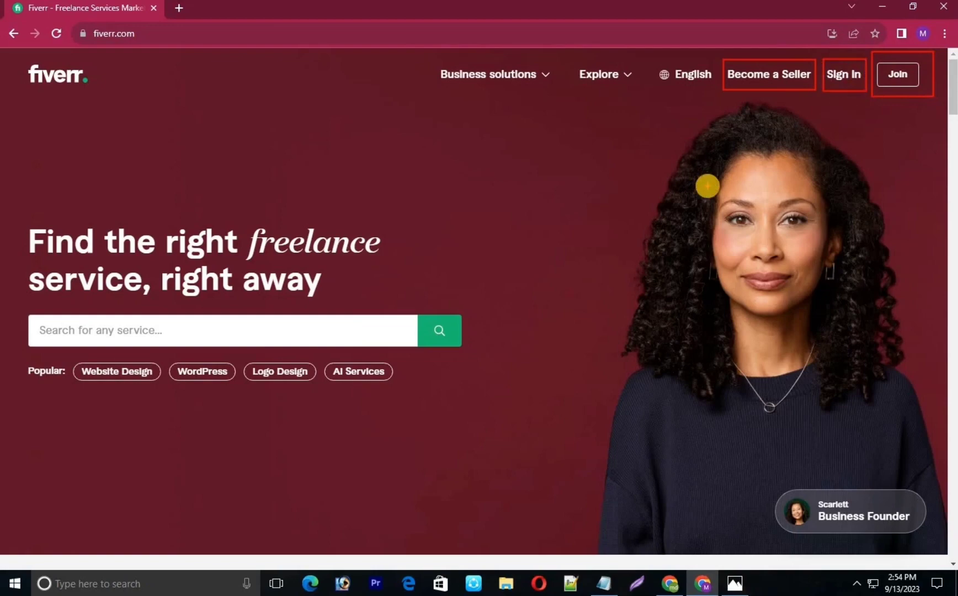
key("Escape")
scroll(274, 286, "down", 1)
scroll(327, 276, "up", 1)
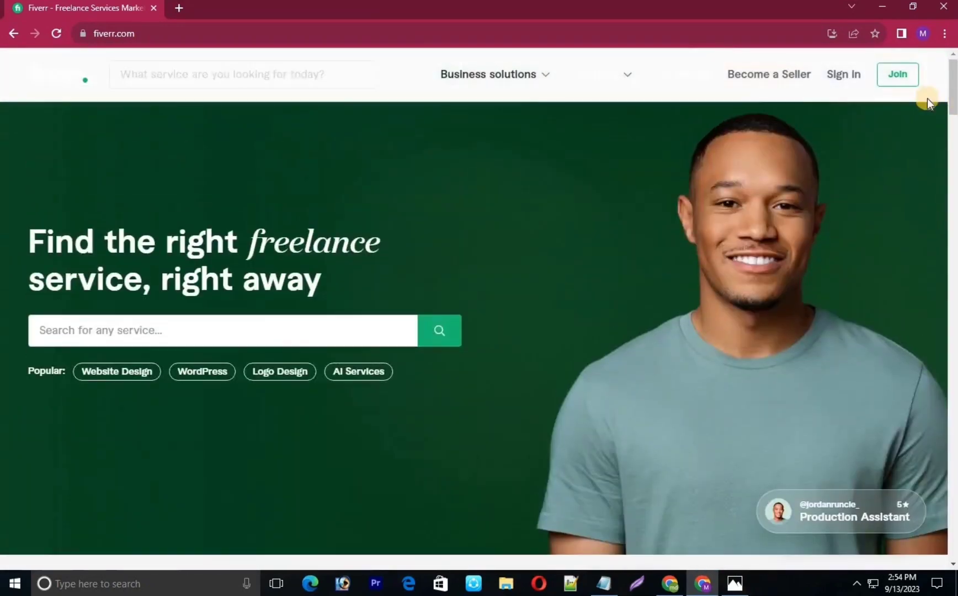
Start joining Fiverr to bring up the new account sign-up options
left_click(897, 74)
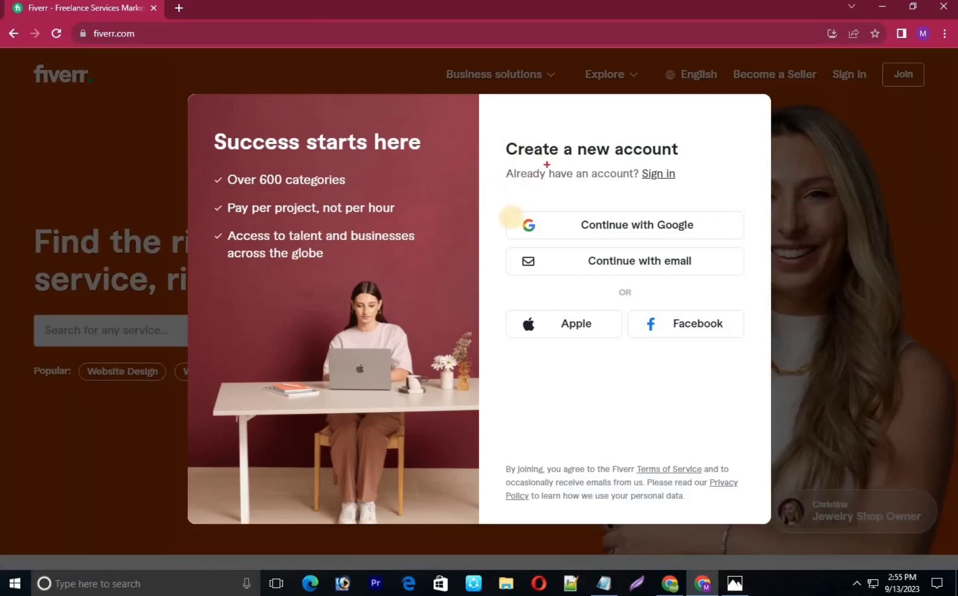
mouse_move(500, 202)
left_mouse_down()
mouse_move(694, 243)
mouse_move(743, 243)
left_mouse_up()
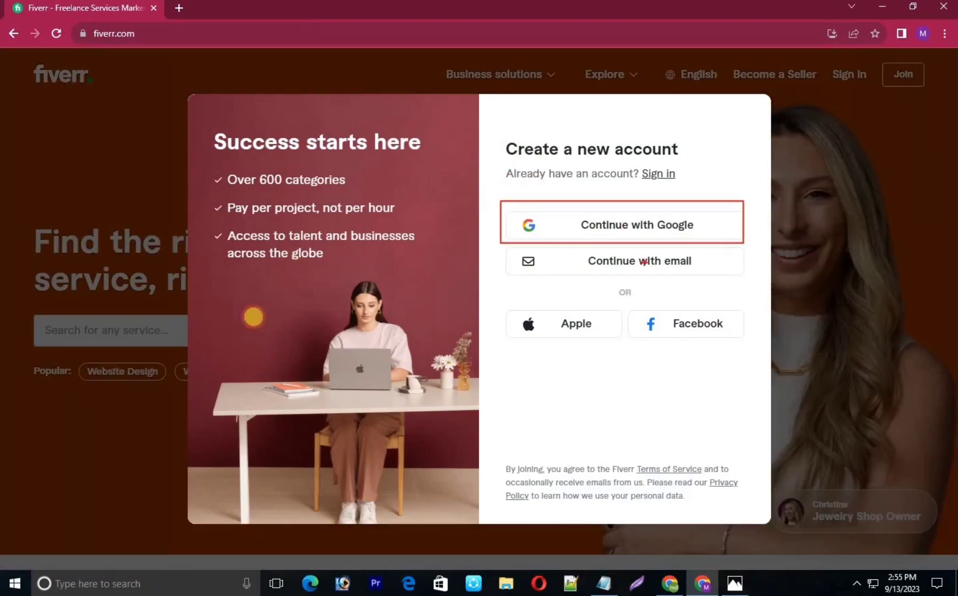
left_click_drag(501, 254, 750, 278)
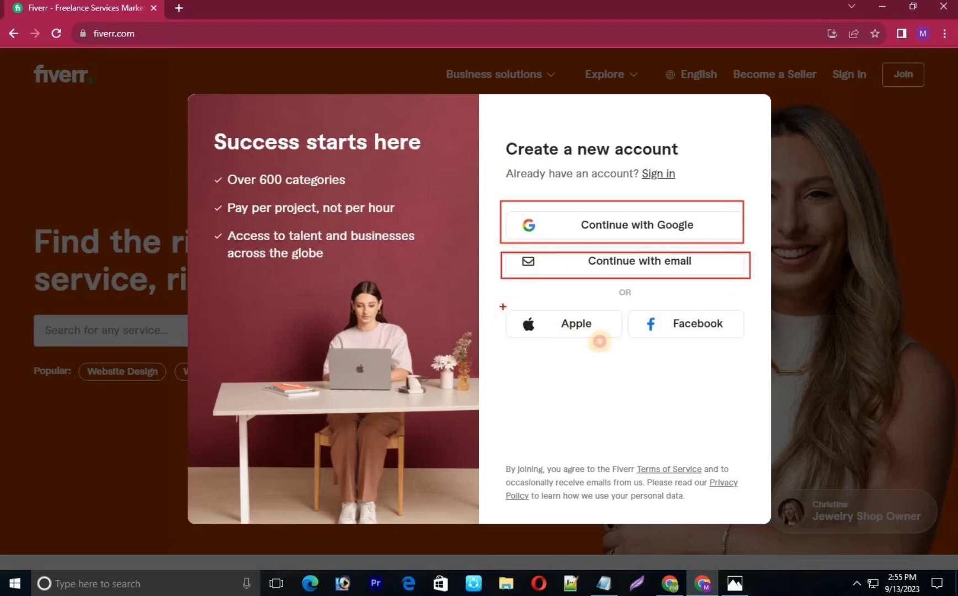
left_click_drag(502, 305, 624, 347)
left_click_drag(636, 303, 739, 346)
left_click_drag(502, 203, 721, 232)
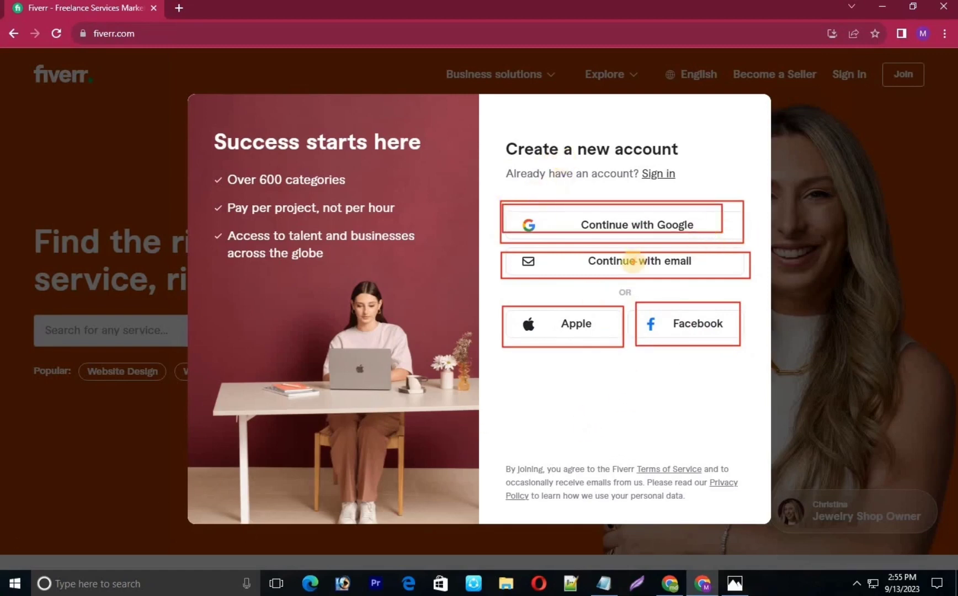
left_click_drag(510, 253, 748, 267)
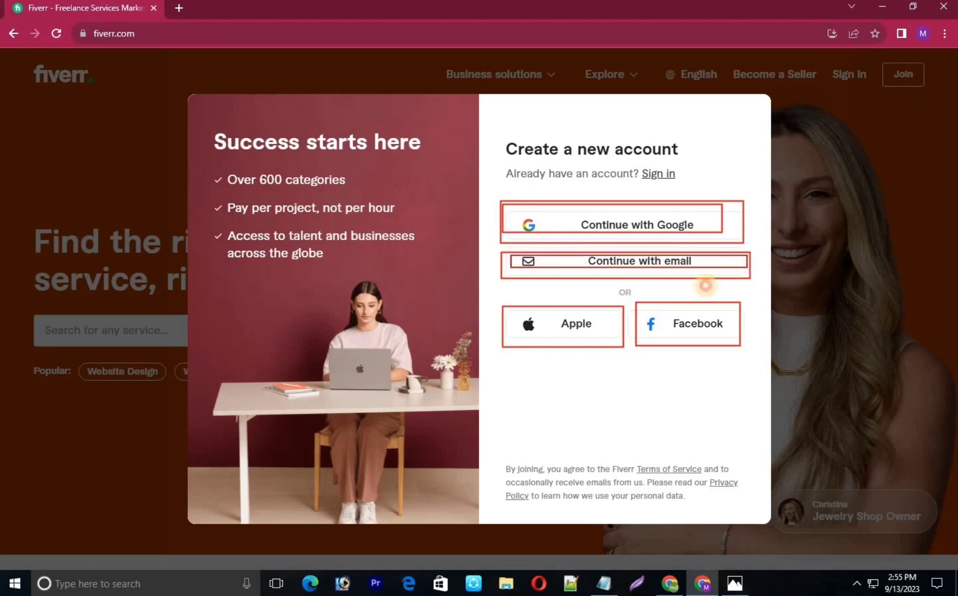
key("Escape")
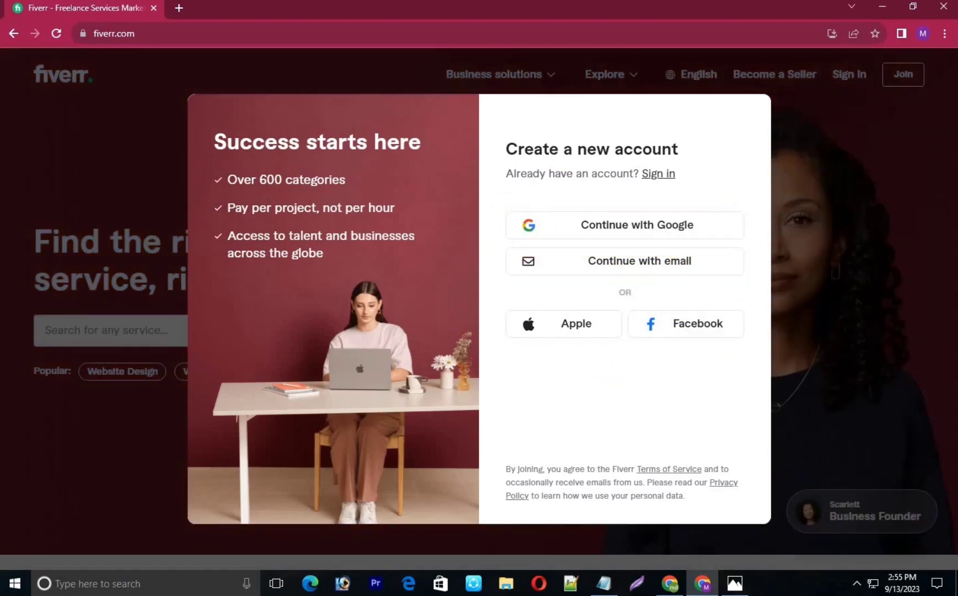
Choose to sign up with email, and copy the signed-in Google account's e-mail address from a new browser tab
left_click(621, 270)
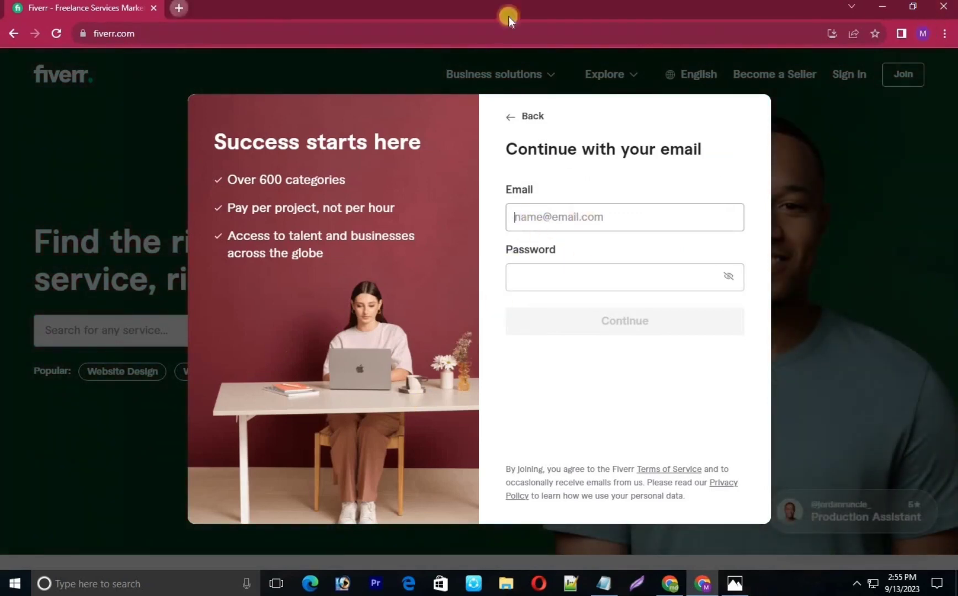
key("ctrl+t")
left_click(935, 92)
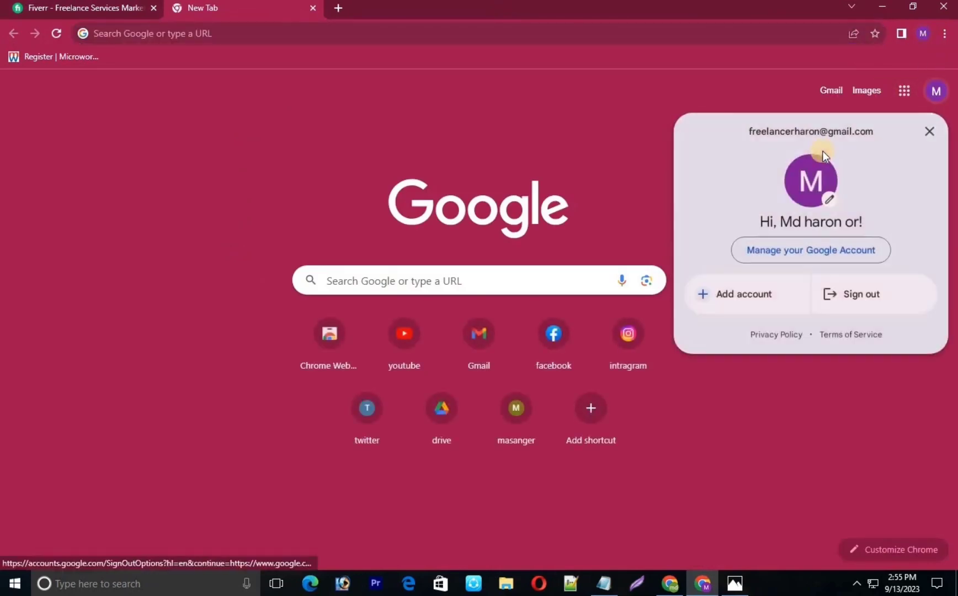
triple_click(808, 132)
key("ctrl+c")
right_click(811, 134)
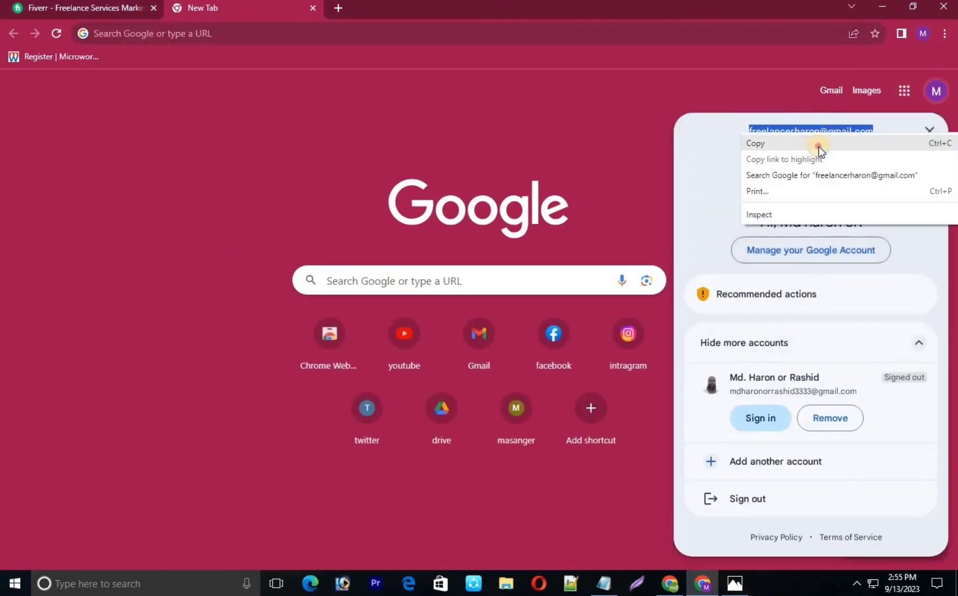
left_click(818, 144)
Return to the Fiverr sign-up form and paste the copied address as the account's e-mail
left_click(123, 10)
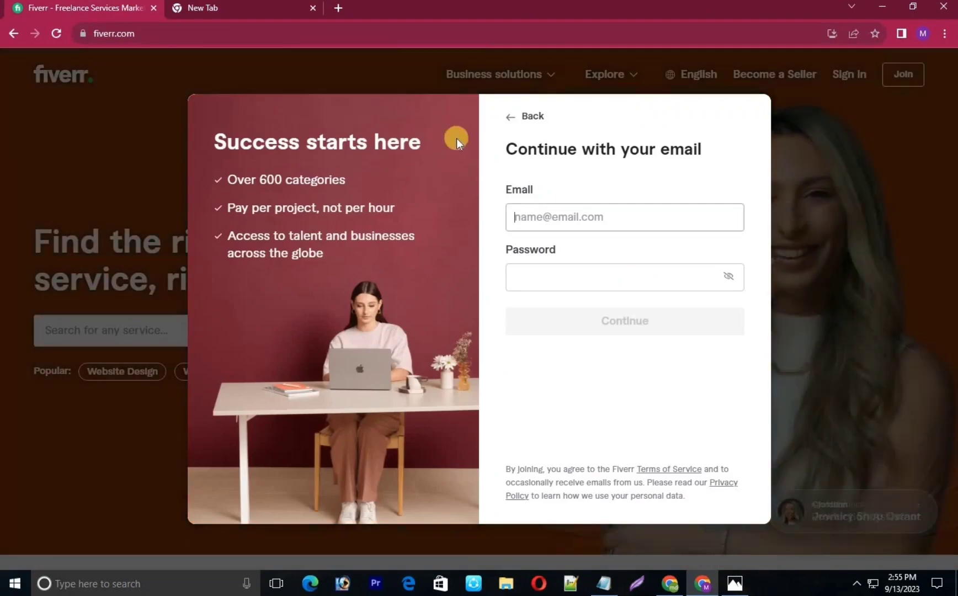
right_click(567, 222)
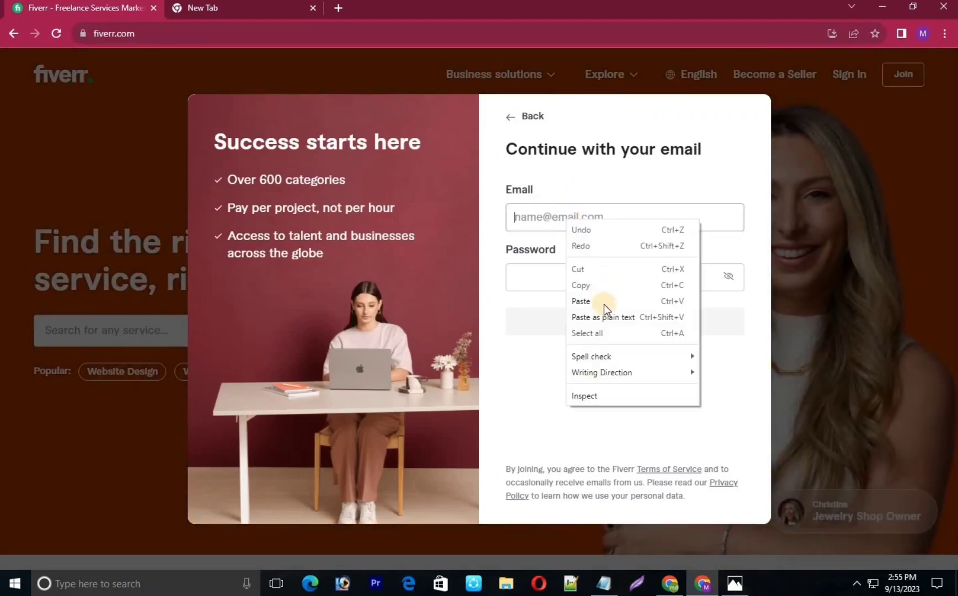
left_click(603, 304)
Enter an account password that meets all the listed requirements and continue to the profile setup
left_click(533, 278)
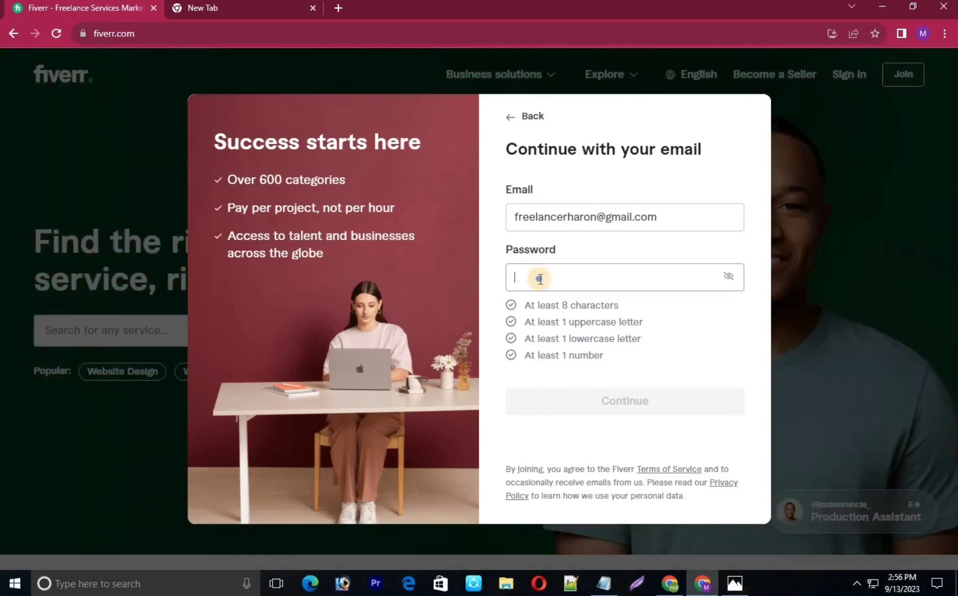
right_click(539, 278)
left_click(573, 364)
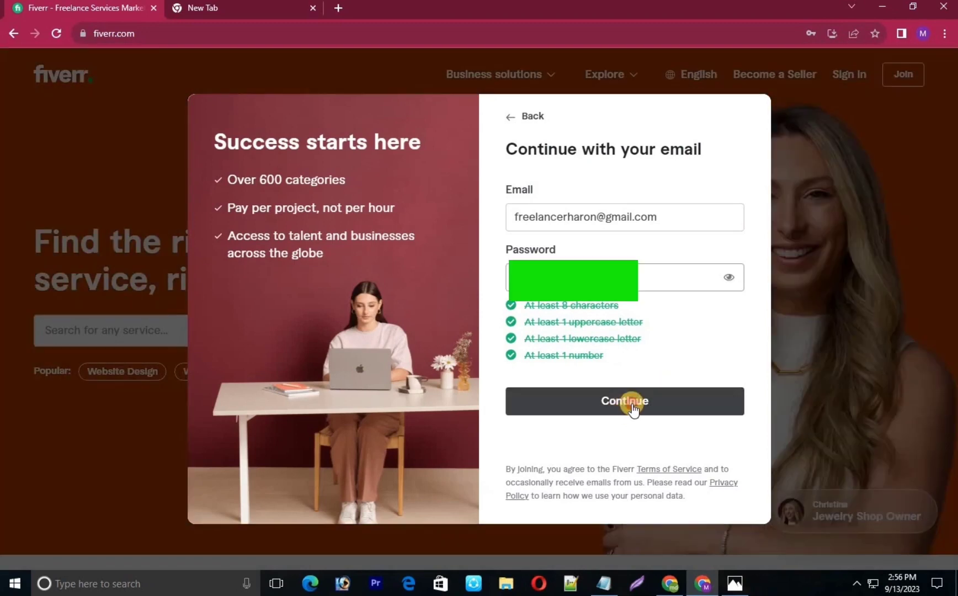
left_click(633, 406)
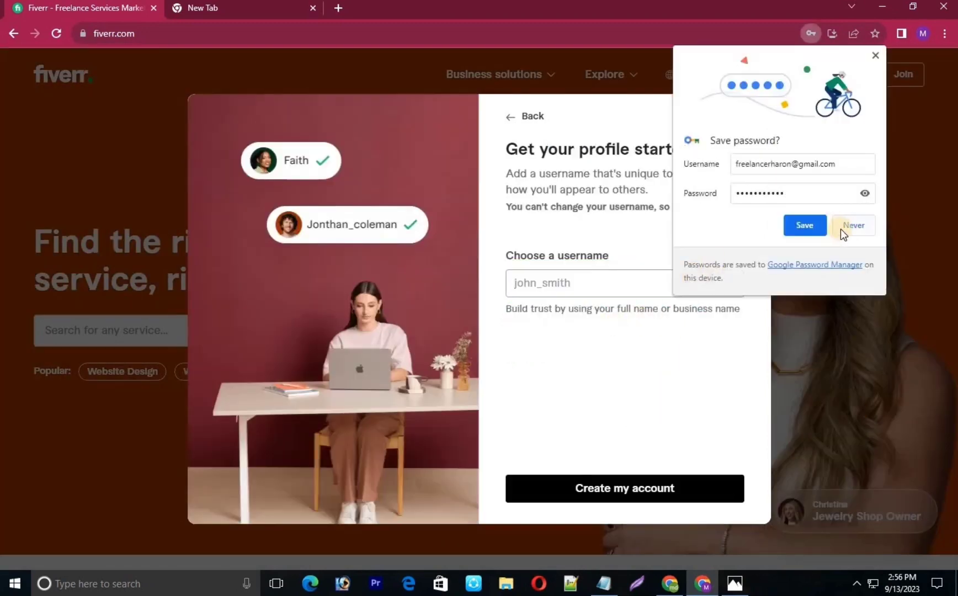
Enter an available username of at least 6 characters and create the account
left_click(577, 292)
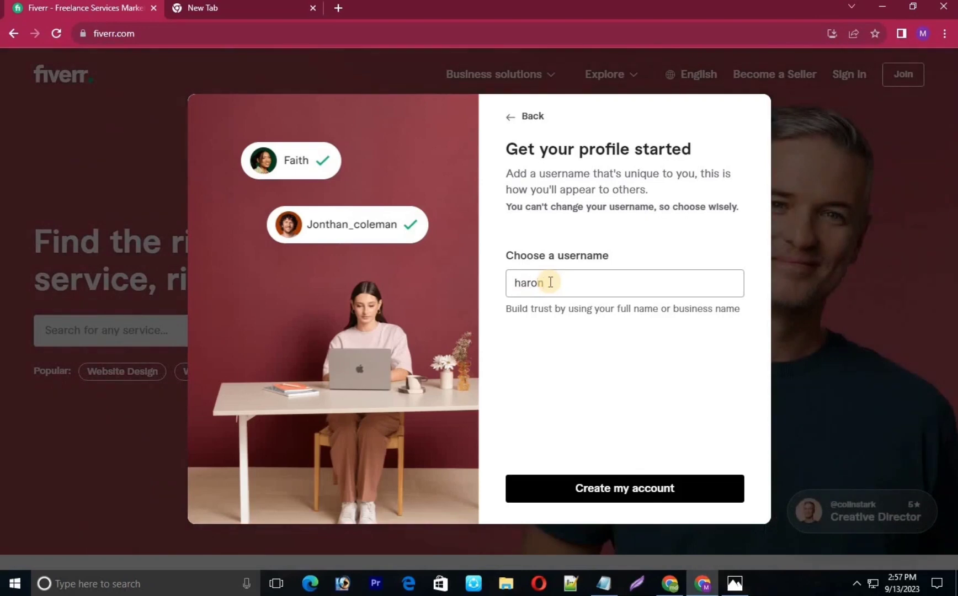
left_click(600, 341)
left_click(656, 491)
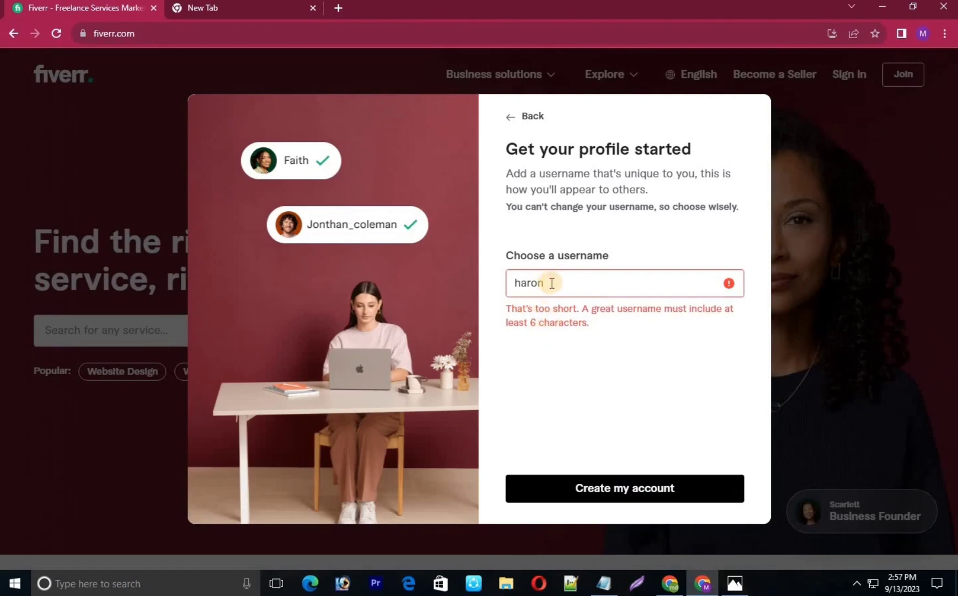
type("24")
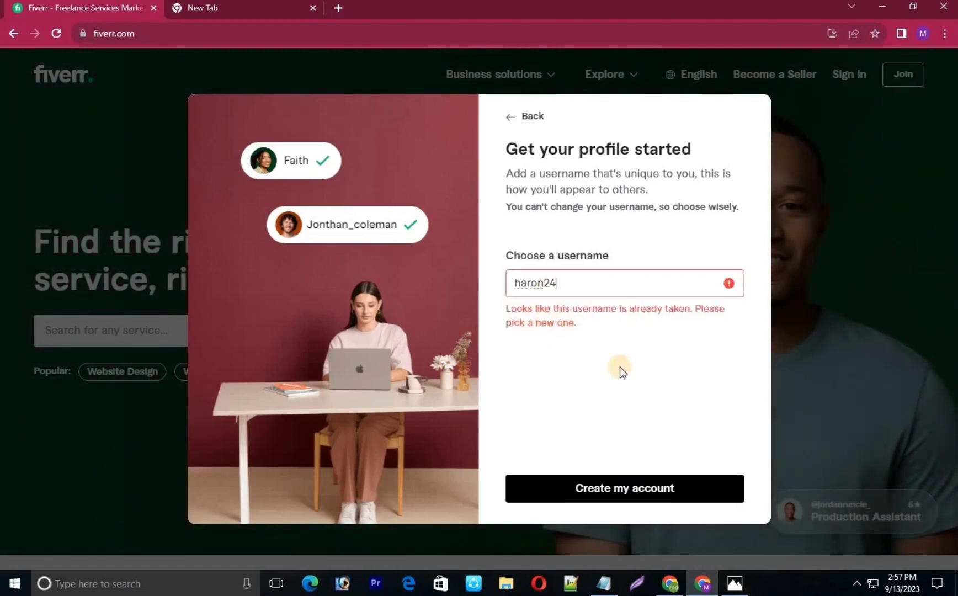
left_click(641, 488)
type("0")
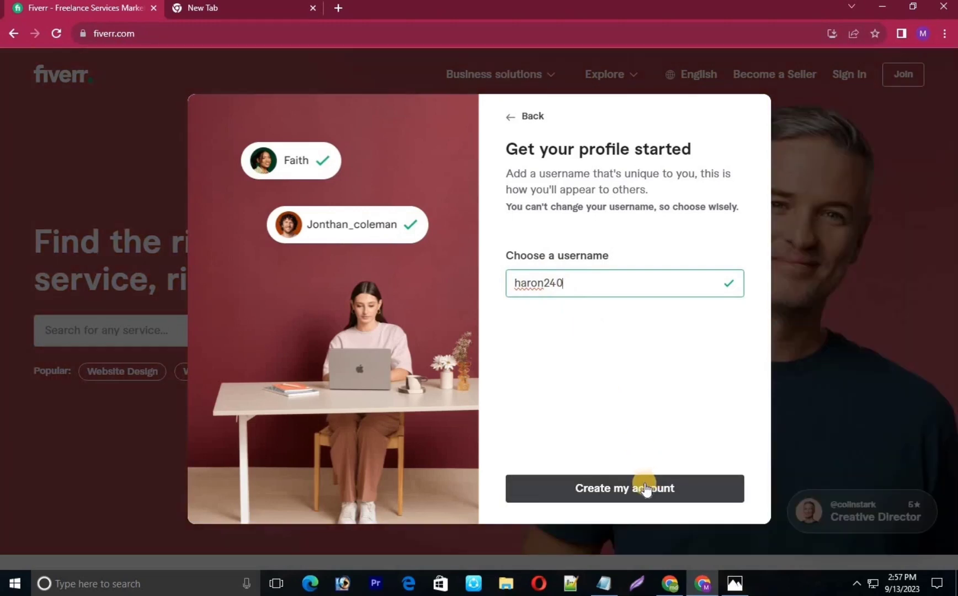
left_click(641, 486)
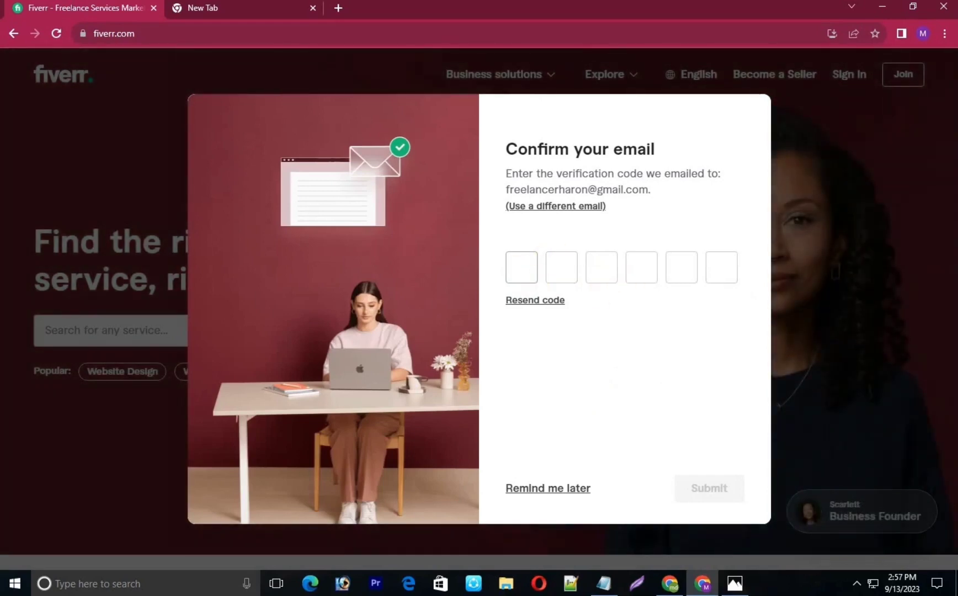
Copy the verification code from the "Fiverr: Activate Your New Account" email in Gmail, using the second browser tab
left_click(241, 7)
left_click(472, 338)
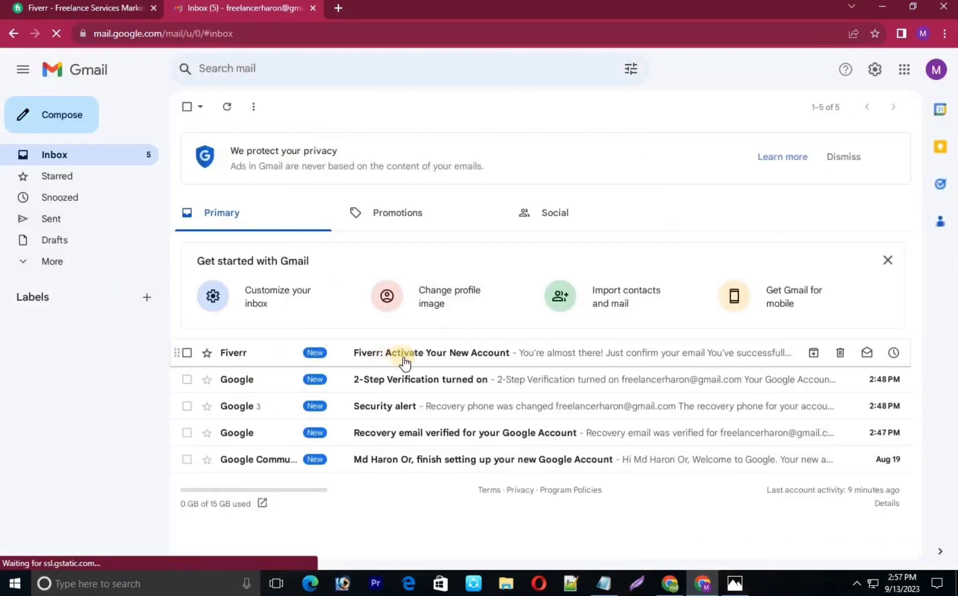
left_click(374, 356)
scroll(540, 315, "down", 3)
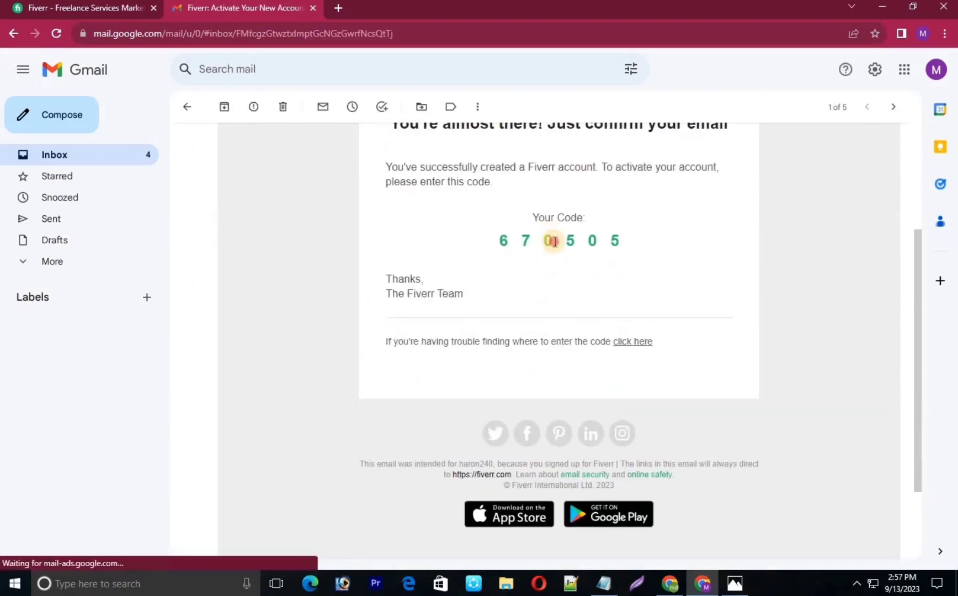
double_click(554, 242)
key("ctrl+c")
key("ctrl+shift+Tab")
right_click(510, 271)
left_click(560, 351)
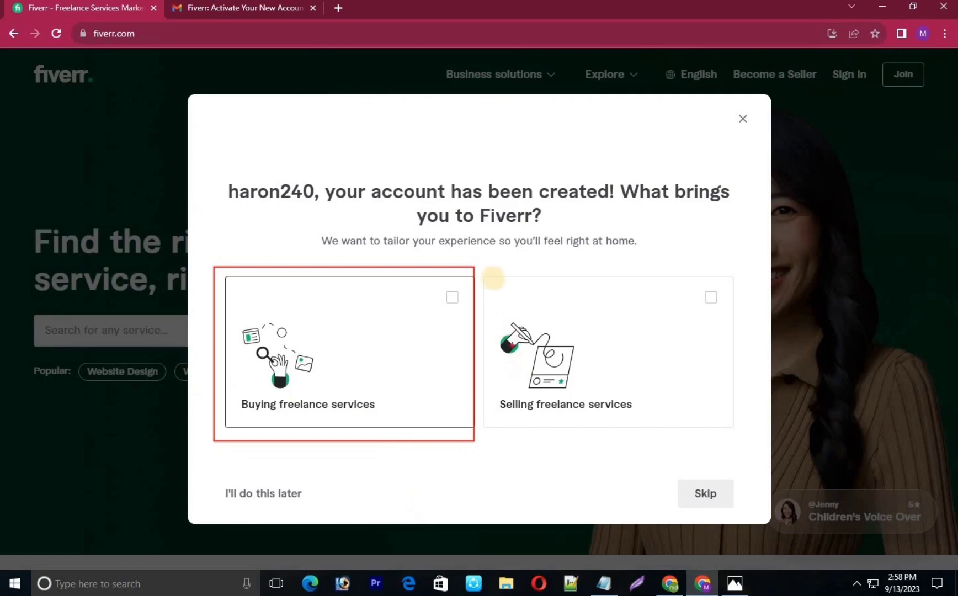
Choose Selling freelance services as the reason for joining Fiverr and continue
left_click_drag(483, 270, 578, 319)
left_click_drag(677, 387, 760, 439)
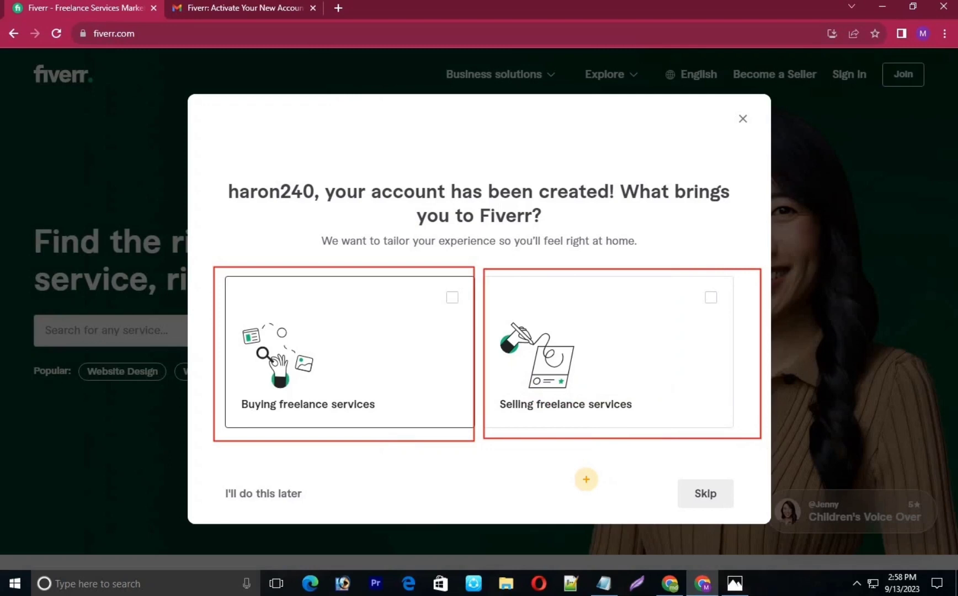
key("Escape")
left_click(640, 400)
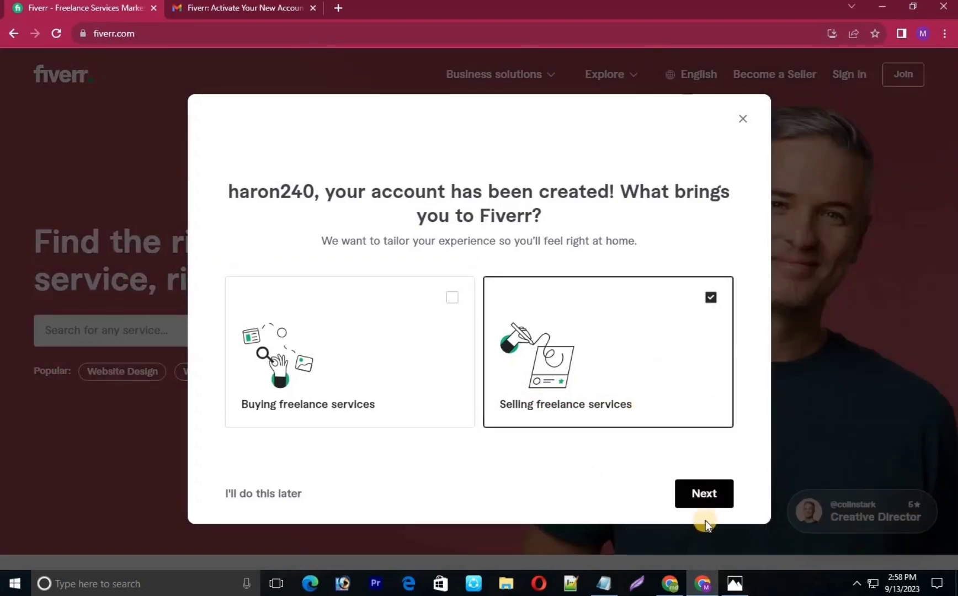
left_click(703, 497)
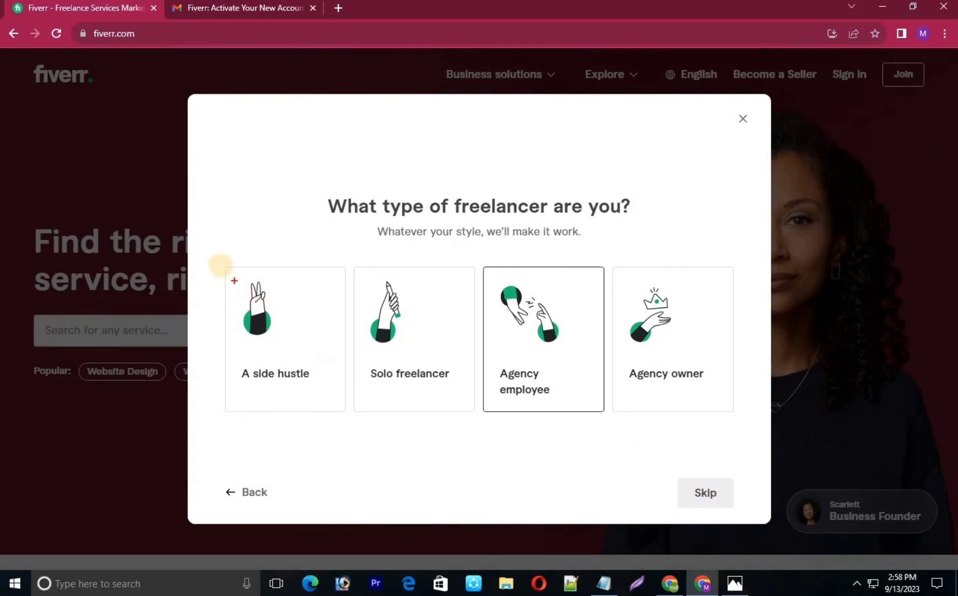
Choose Solo freelancer as the type of freelancer and continue to the experience question
mouse_move(219, 264)
left_mouse_down()
mouse_move(324, 374)
mouse_move(342, 414)
left_mouse_up()
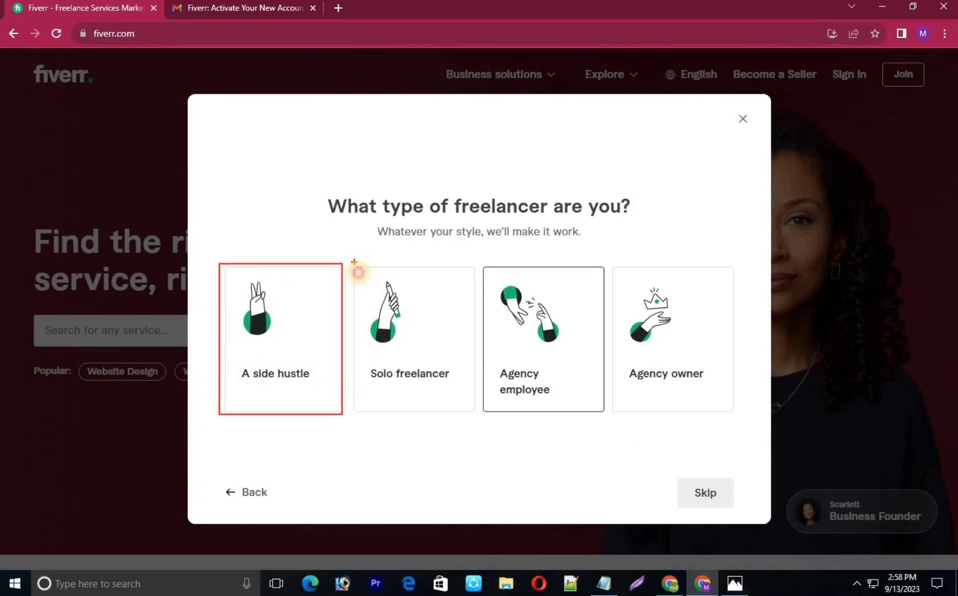
mouse_move(354, 262)
left_mouse_down()
mouse_move(447, 416)
mouse_move(481, 415)
left_mouse_up()
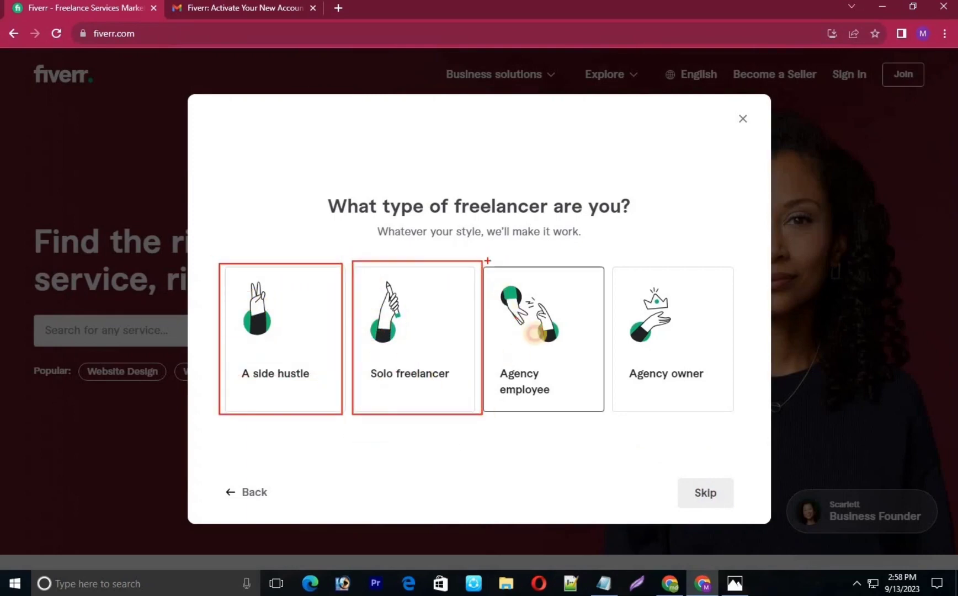
mouse_move(487, 261)
left_mouse_down()
mouse_move(586, 421)
mouse_move(607, 422)
left_mouse_up()
left_click_drag(610, 254, 635, 285)
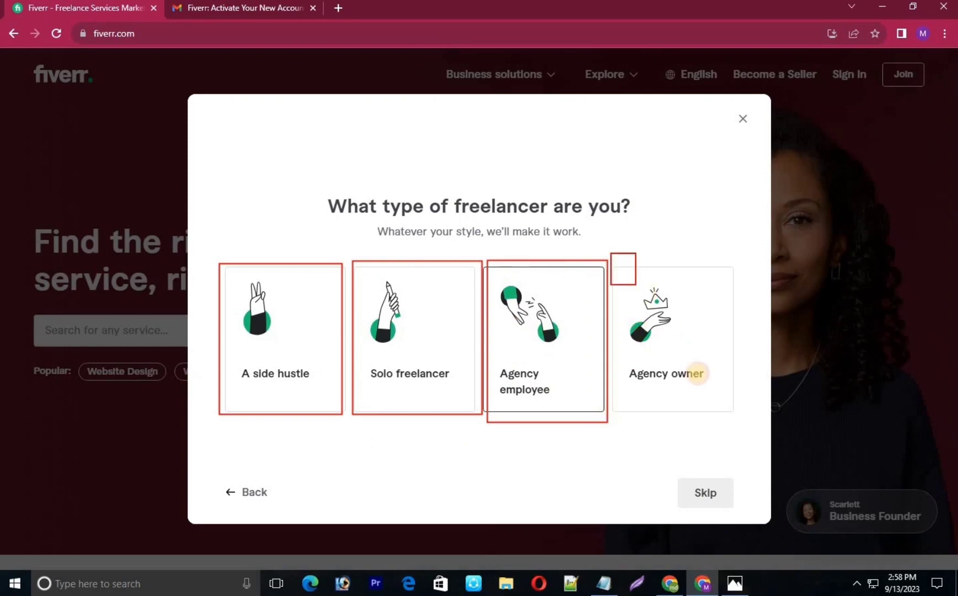
mouse_move(697, 373)
left_mouse_down()
mouse_move(739, 419)
mouse_move(731, 431)
mouse_move(740, 419)
left_mouse_up()
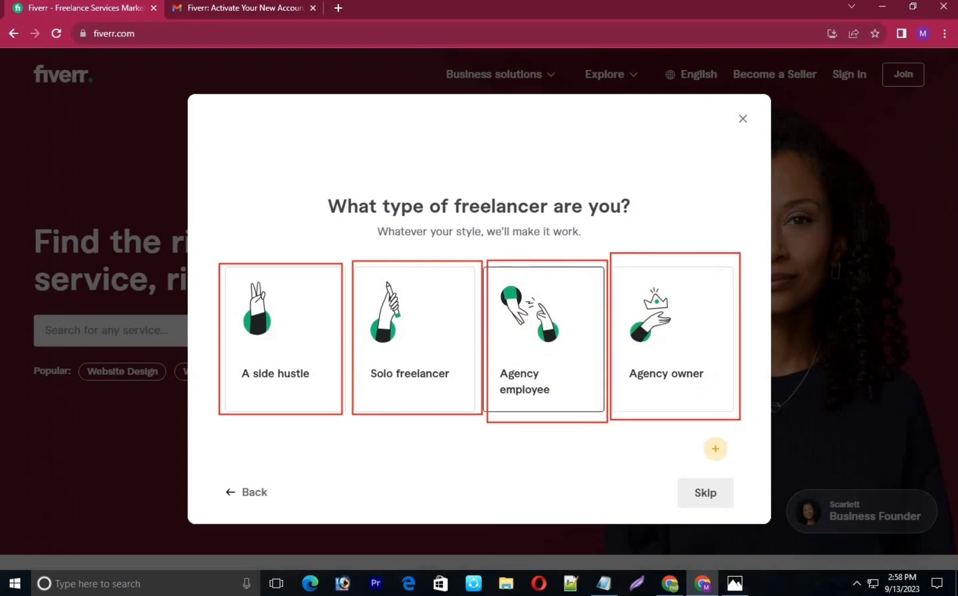
key("Escape")
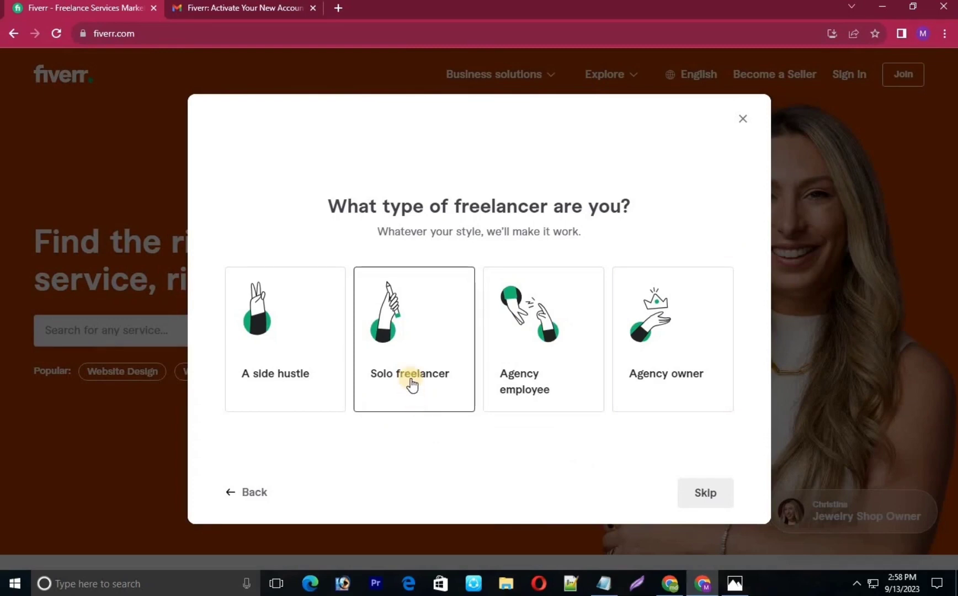
left_click(436, 408)
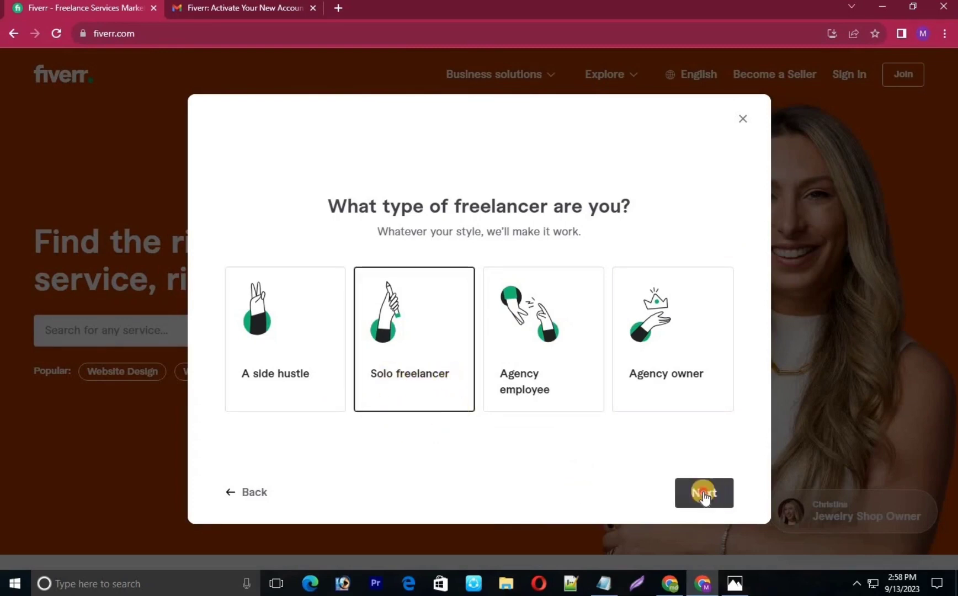
left_click(704, 493)
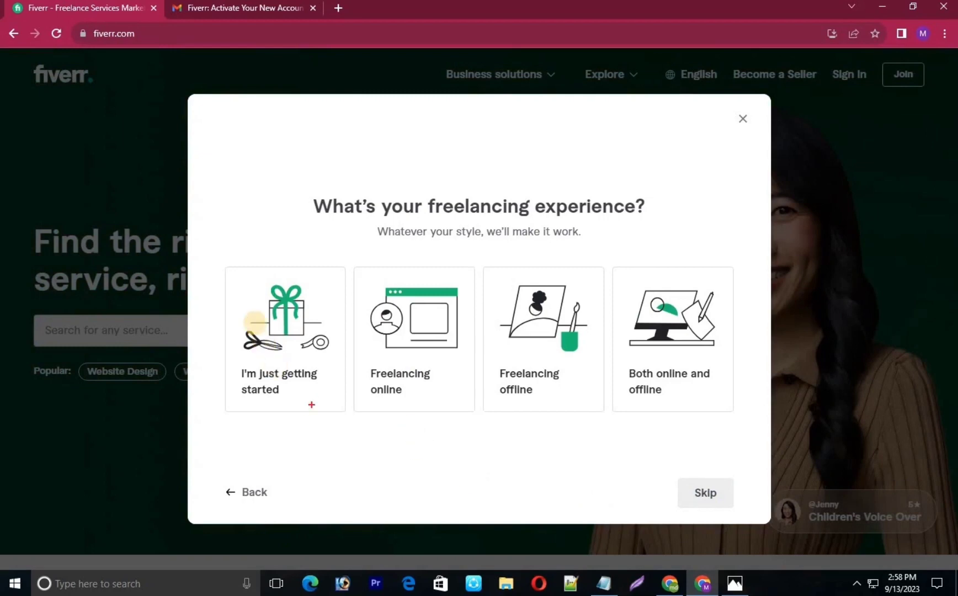
Select Freelancing online as the freelancing experience and continue
left_click_drag(224, 268, 283, 349)
left_click_drag(334, 398, 346, 408)
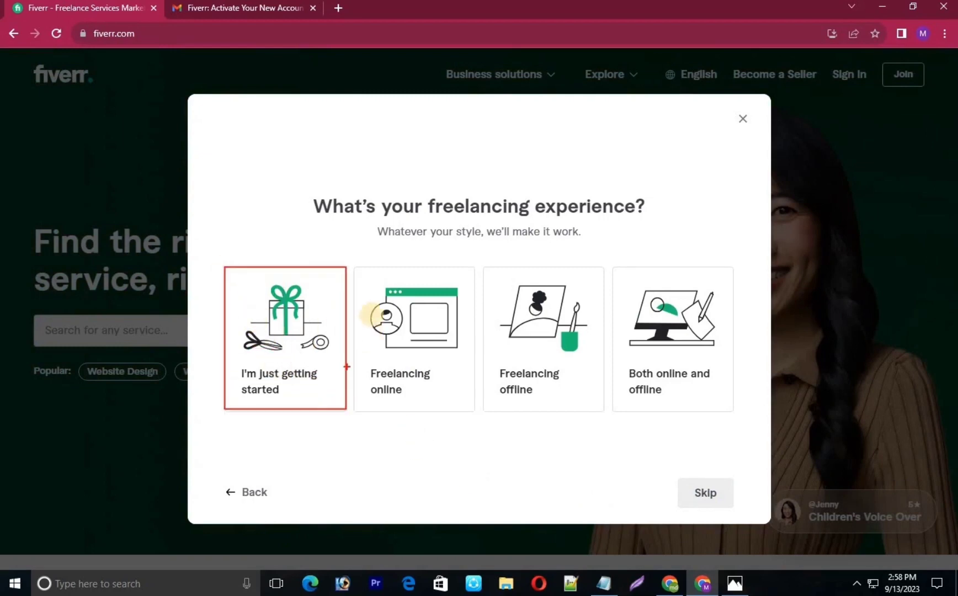
mouse_move(358, 269)
left_mouse_down()
mouse_move(443, 409)
mouse_move(475, 408)
left_mouse_up()
left_click_drag(482, 270, 608, 414)
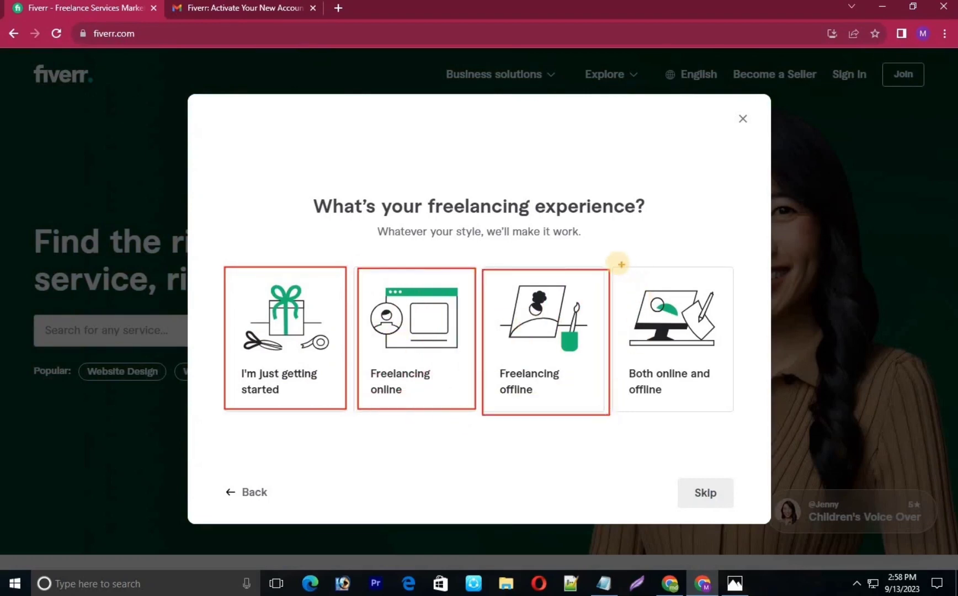
mouse_move(616, 265)
left_mouse_down()
mouse_move(707, 346)
mouse_move(751, 418)
left_mouse_up()
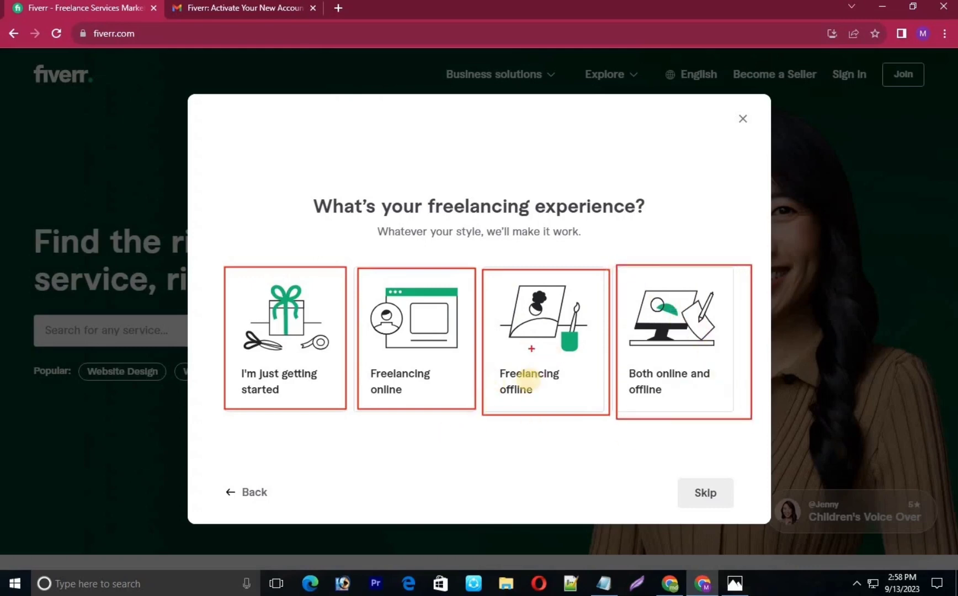
key("Escape")
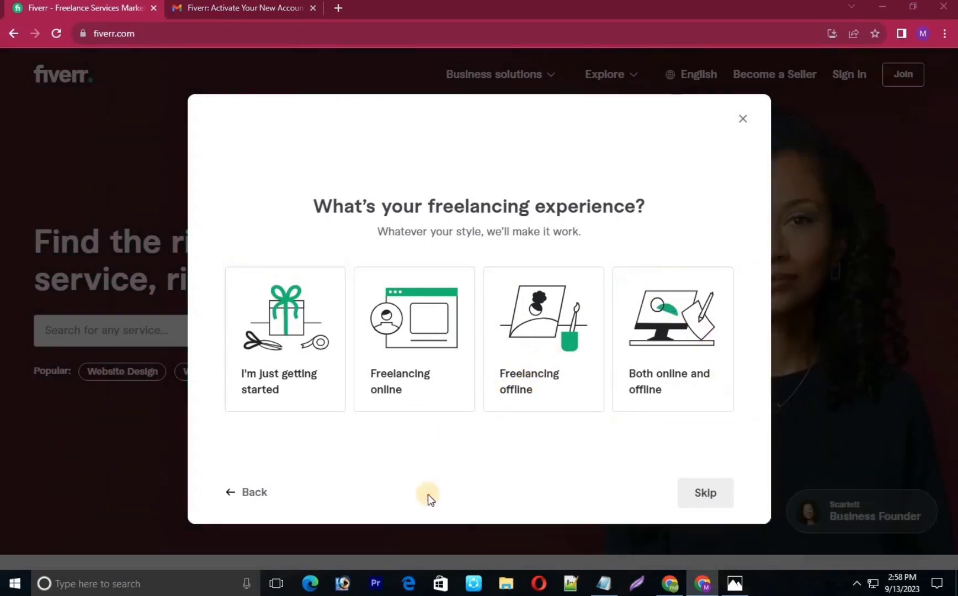
left_click(393, 380)
left_click(689, 494)
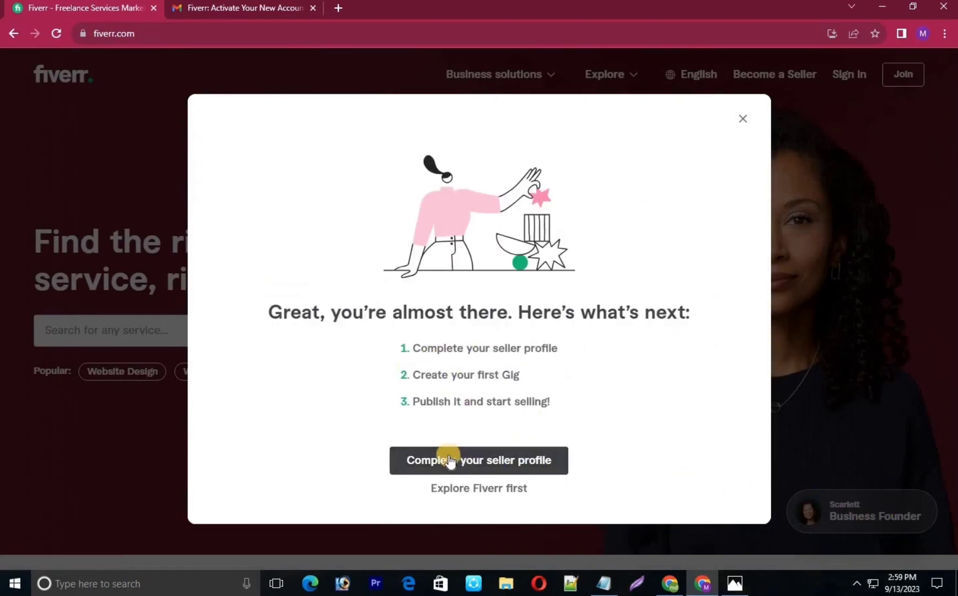
Proceed to complete the seller profile and look through the page about selling on Fiverr
left_click(469, 463)
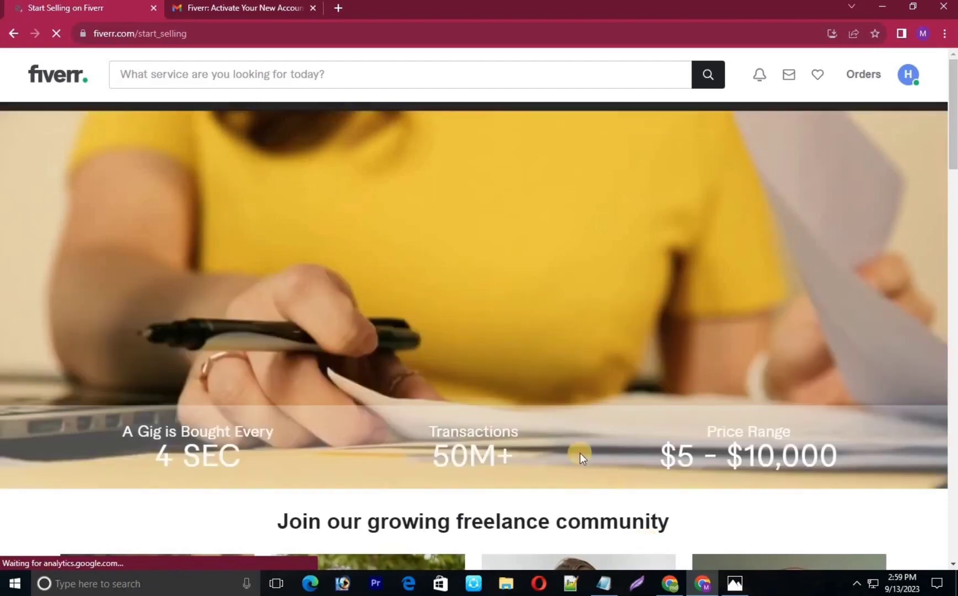
scroll(557, 447, "down", 6)
scroll(538, 440, "up", 6)
scroll(561, 274, "down", 15)
scroll(477, 310, "up", 4)
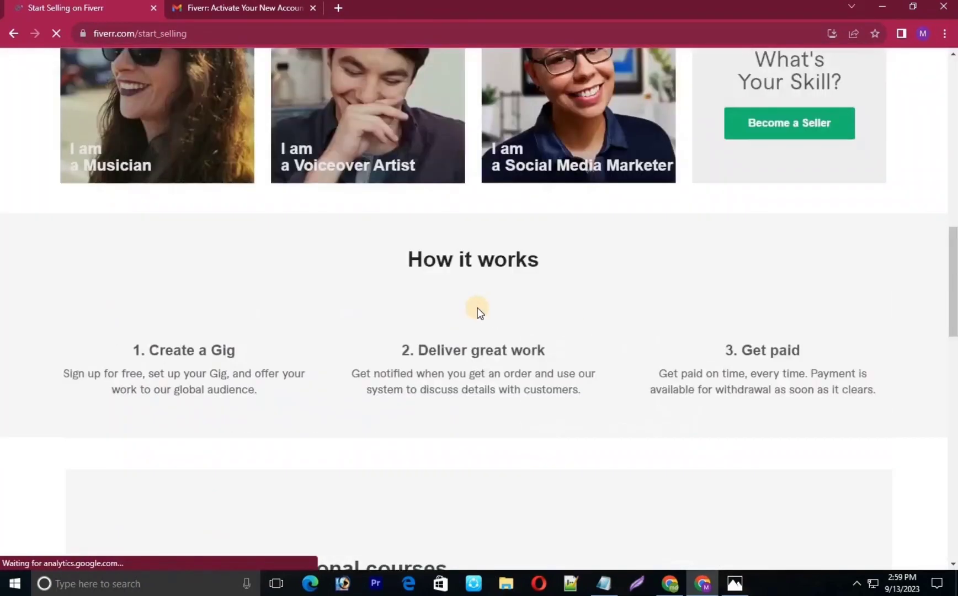
scroll(477, 307, "up", 10)
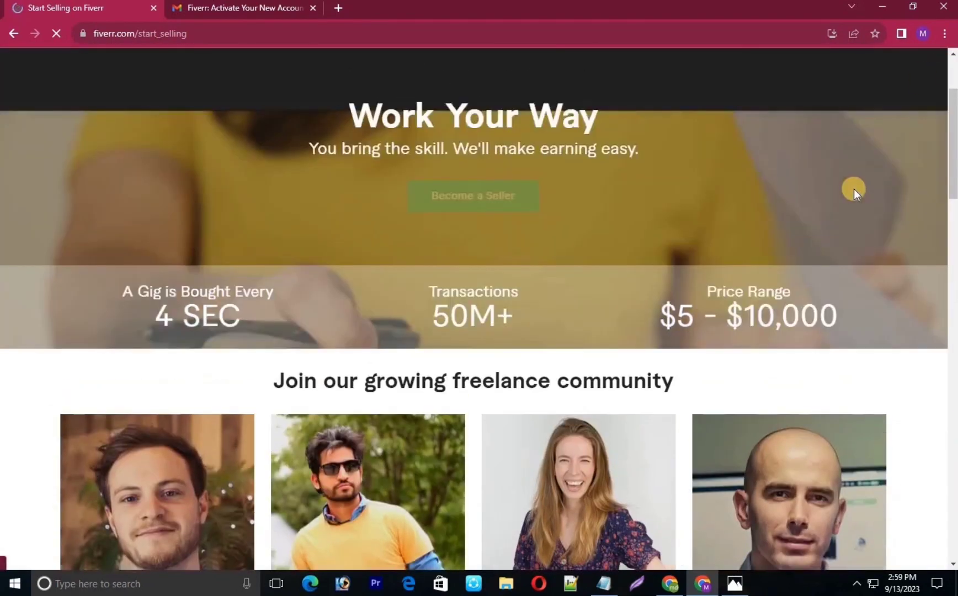
scroll(854, 189, "up", 3)
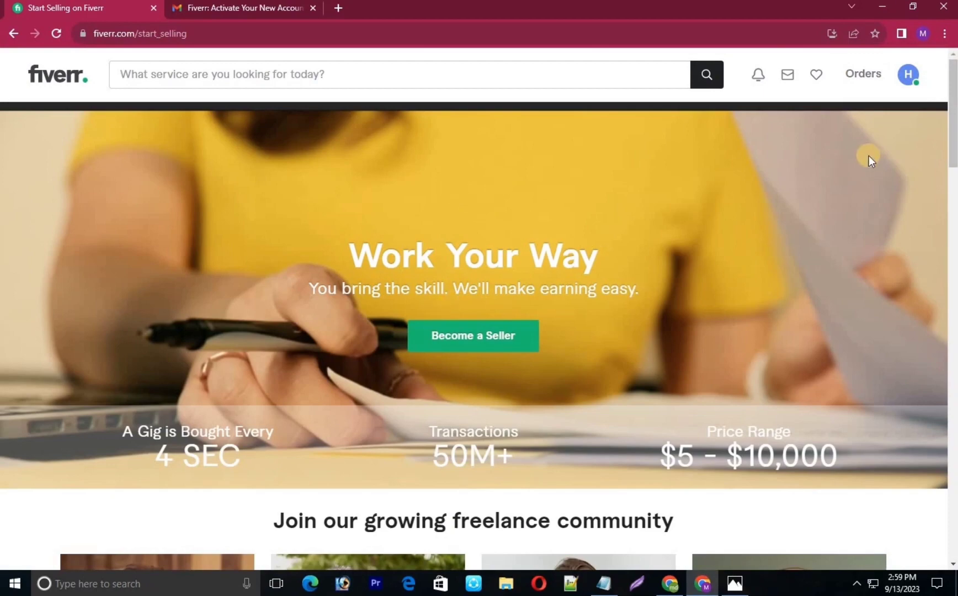
Open the account's own profile page and look over its sections
left_click(906, 81)
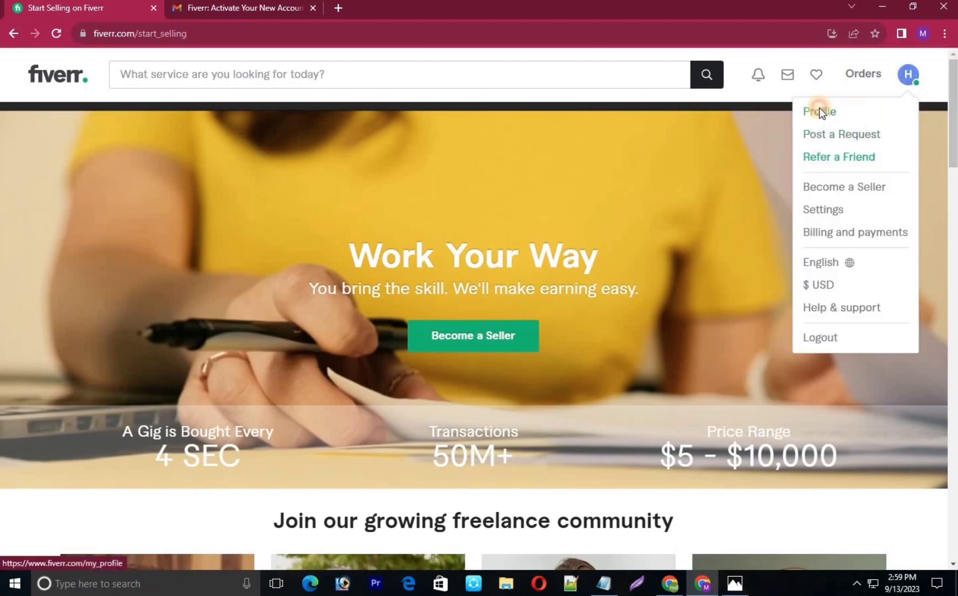
left_click(819, 108)
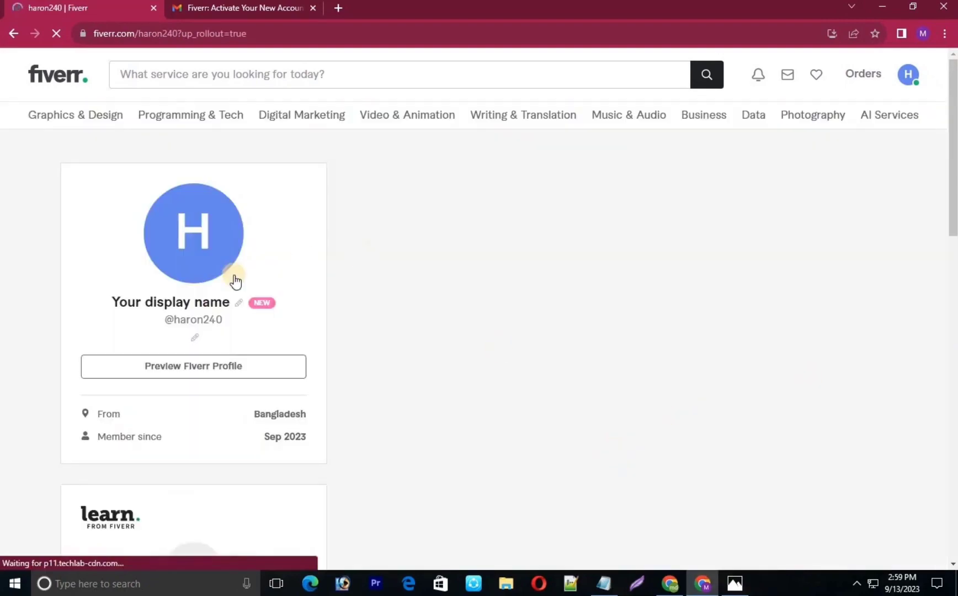
scroll(526, 391, "down", 5)
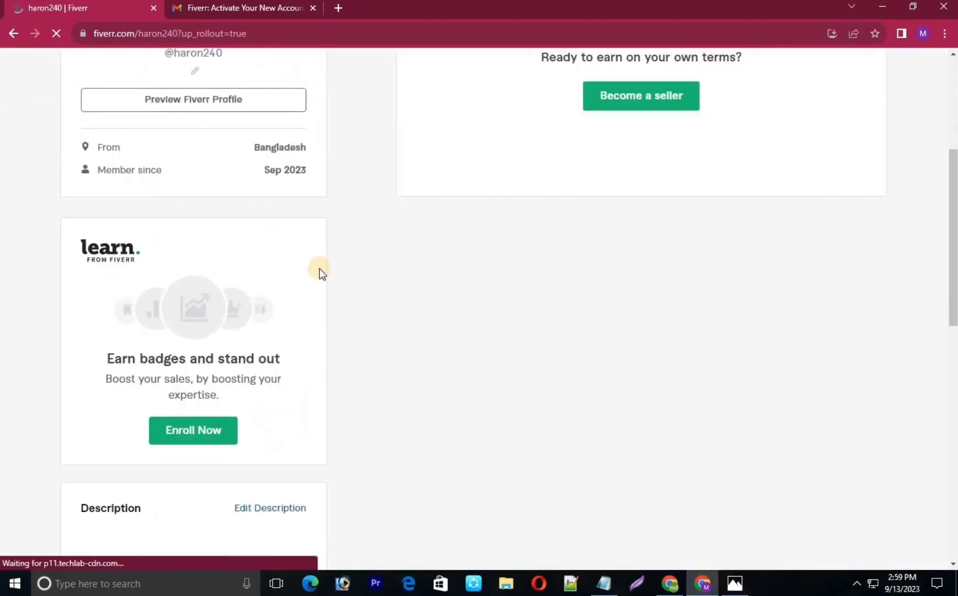
left_click(251, 194)
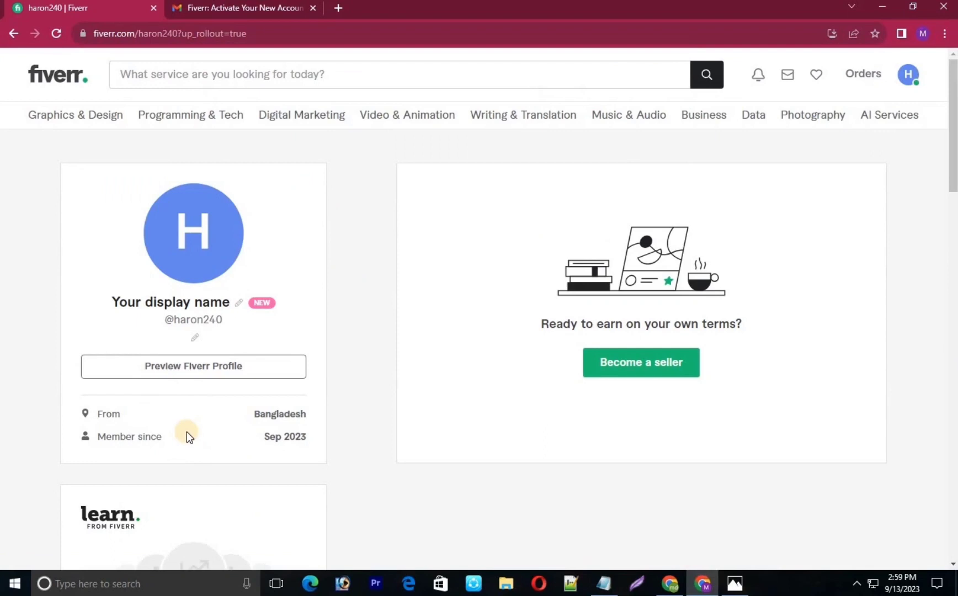
Enter the account holder's first name as the profile's display name and save it
left_click(177, 300)
left_click(351, 325)
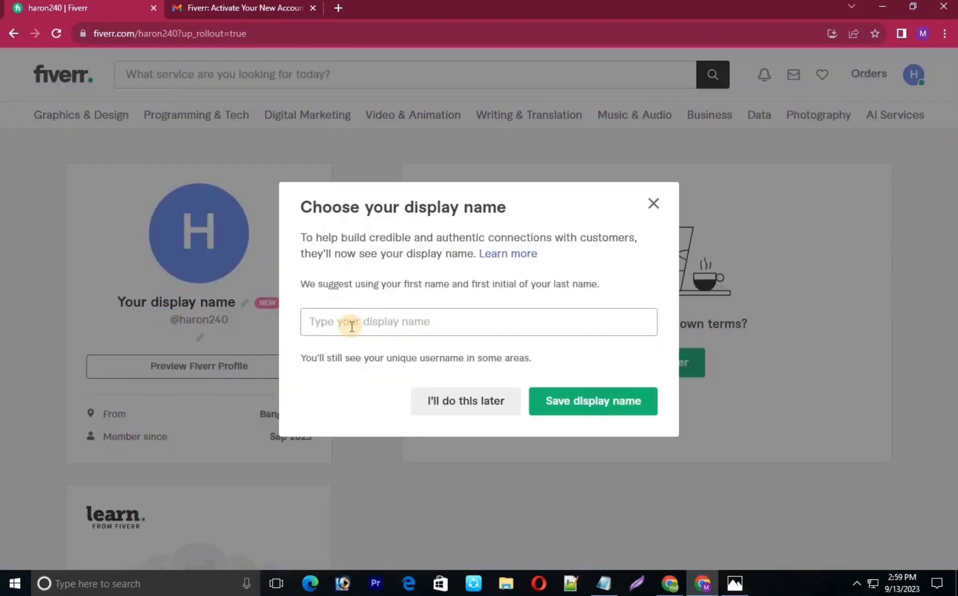
type("Haron")
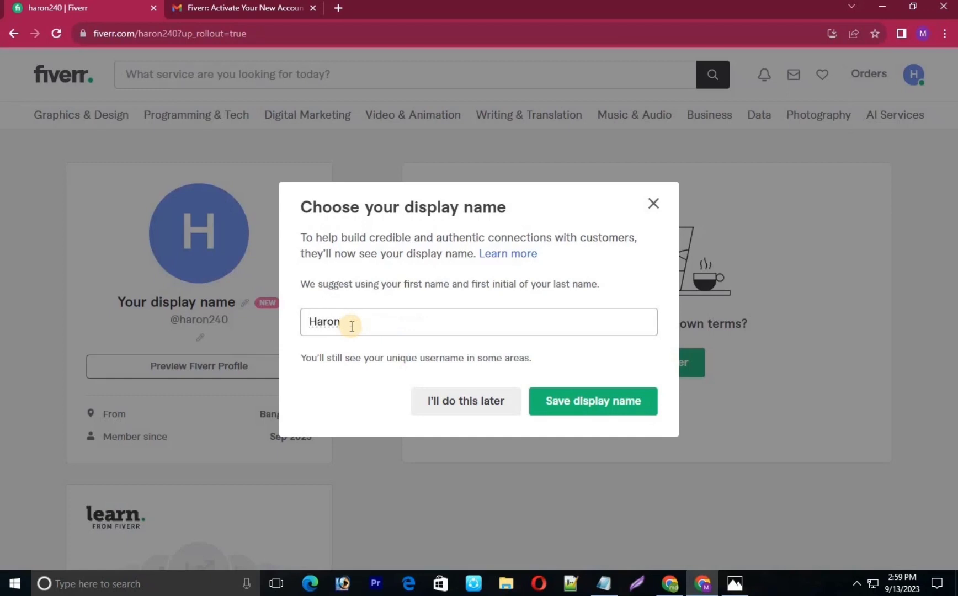
left_click(591, 404)
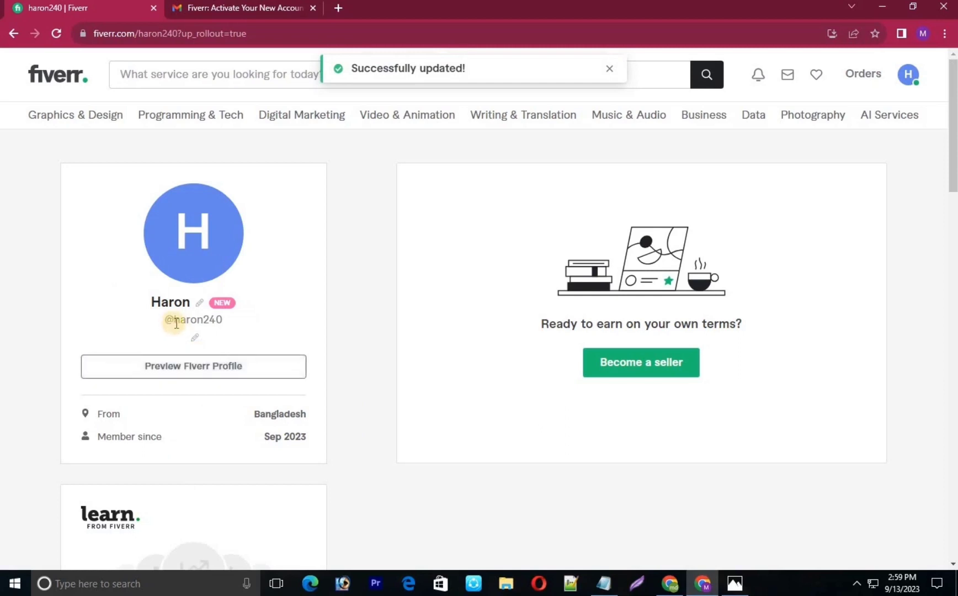
Set the profile's one-line story to "Digital marketing,Youtube marketing" and update it
left_click_drag(223, 321, 170, 321)
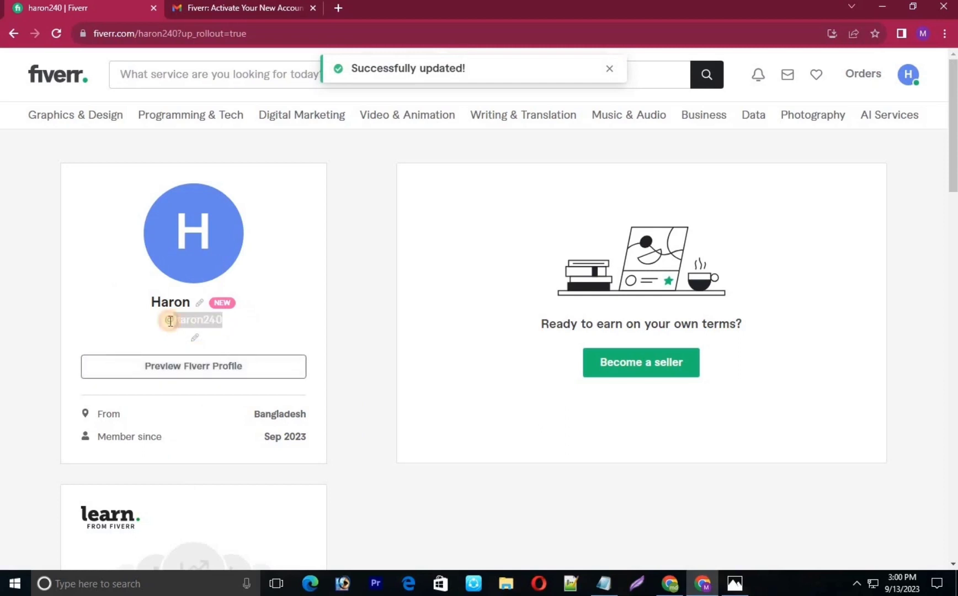
left_click(194, 337)
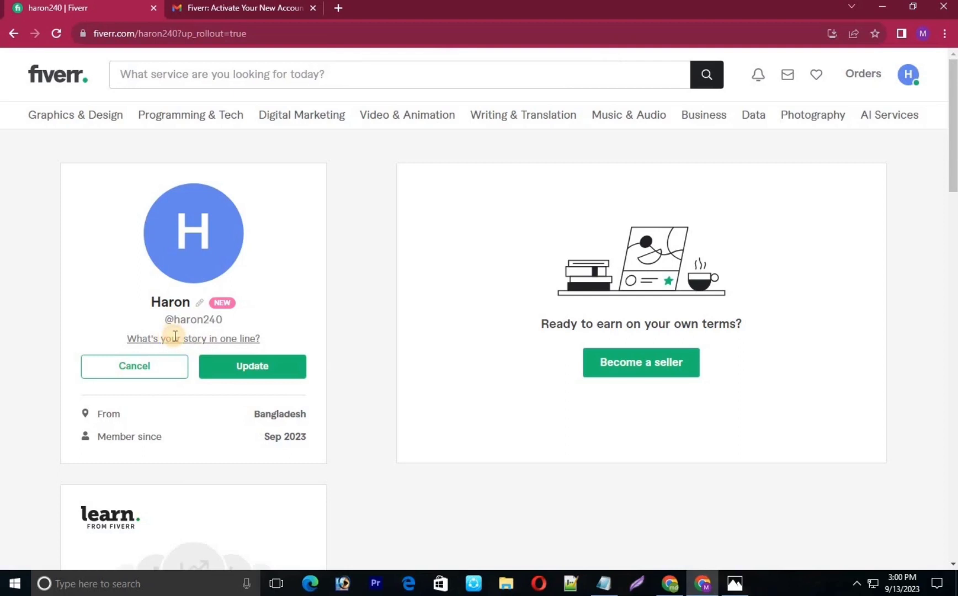
type("Digital marketing")
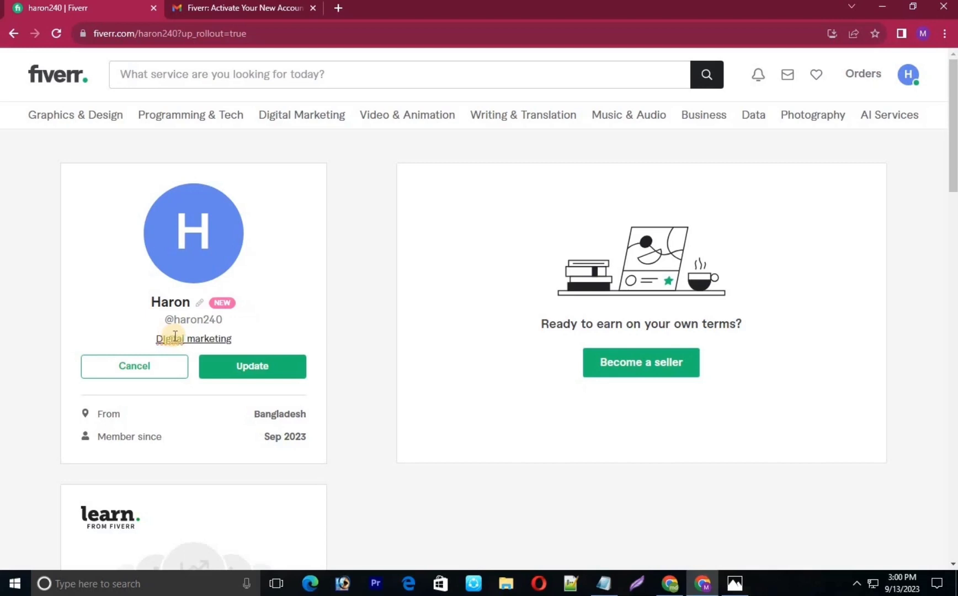
type(",Youtube ")
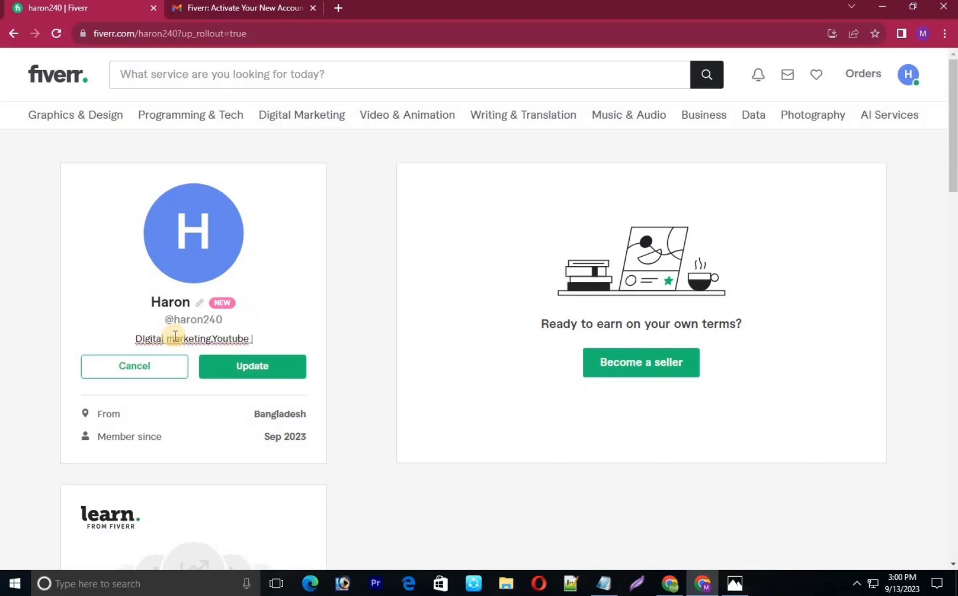
type("maek")
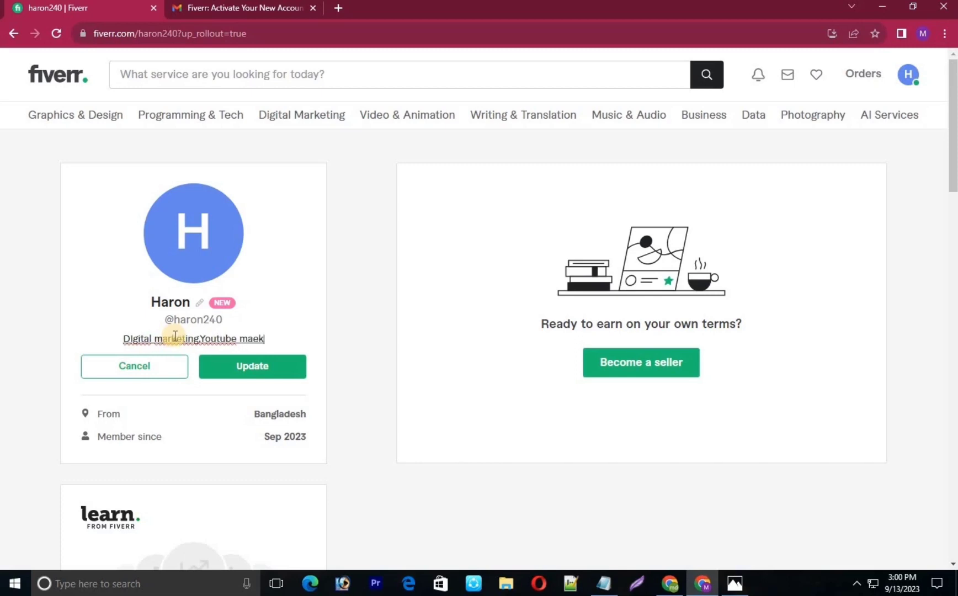
key("BackSpace")
key("BackSpace")
type("rketing")
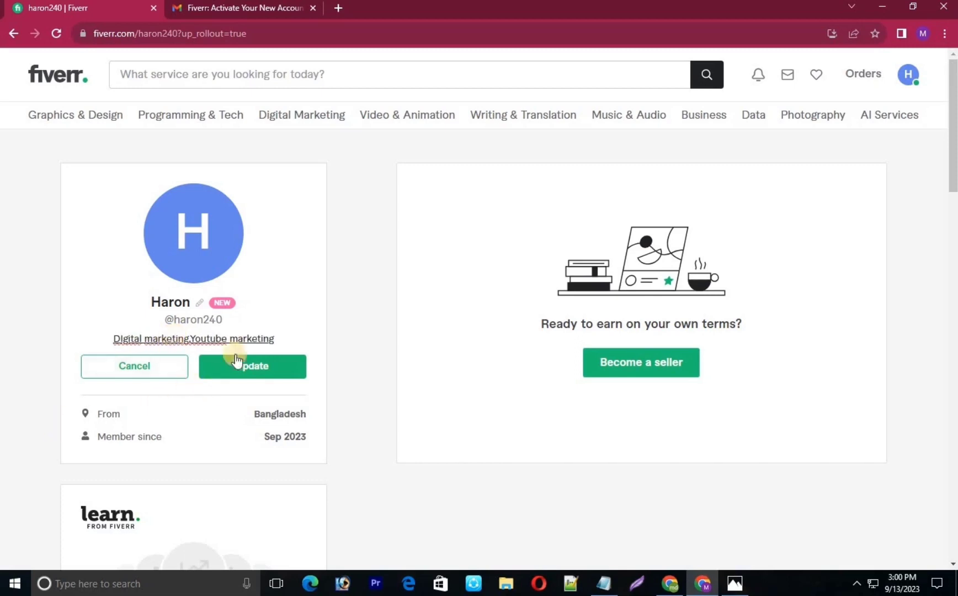
left_click(257, 374)
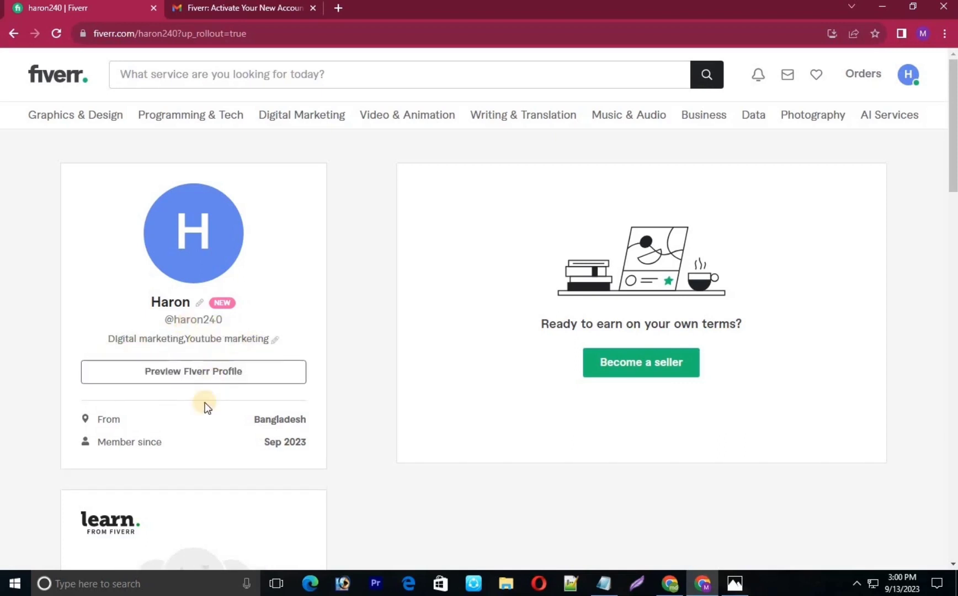
Open the profile's Description section for editing
scroll(246, 421, "down", 2)
scroll(328, 313, "down", 6)
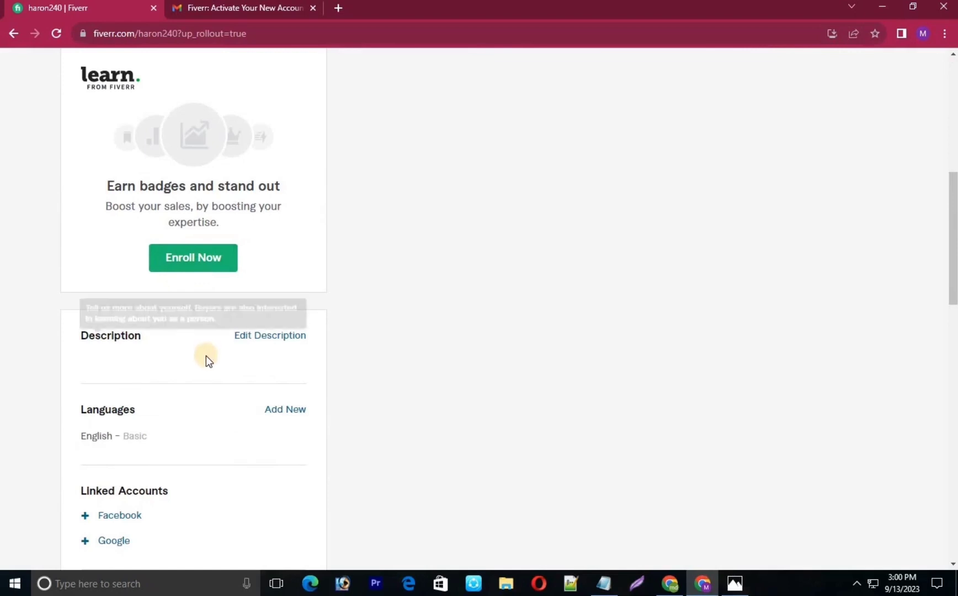
scroll(257, 252, "down", 2)
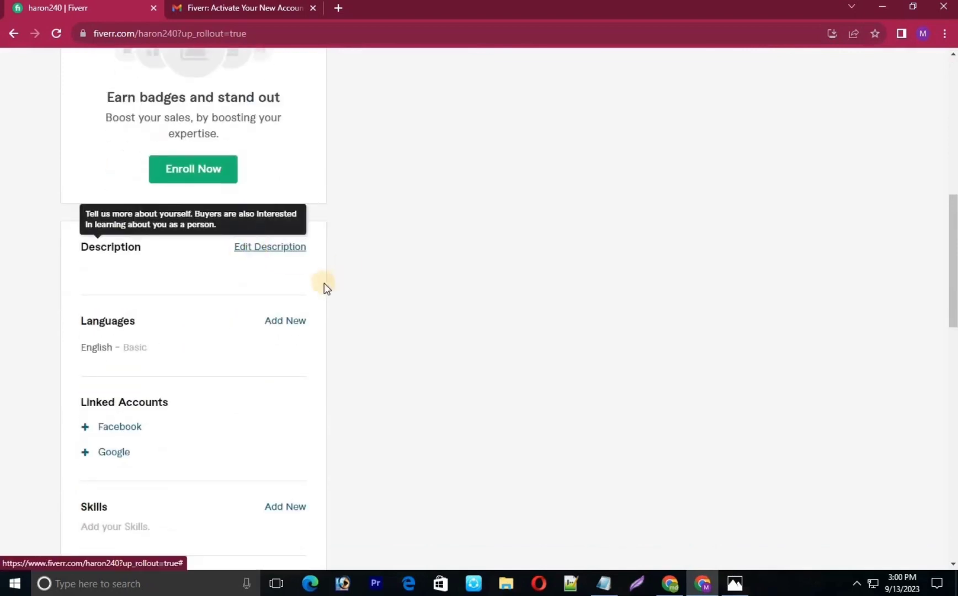
left_click(280, 248)
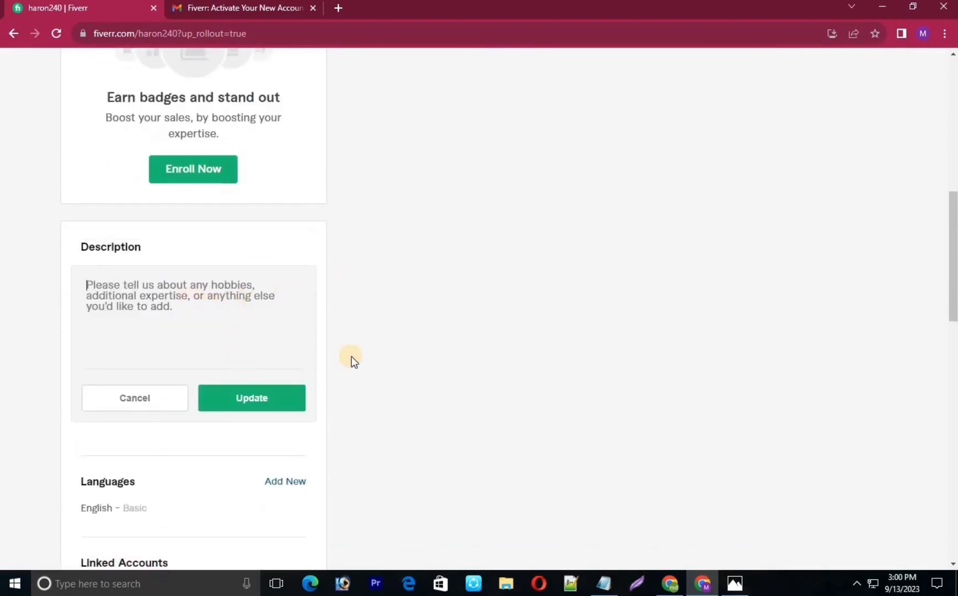
Switch to the "fiverr recher" browser profile in a maximized window and search Fiverr for "digital marketing"
left_click(925, 33)
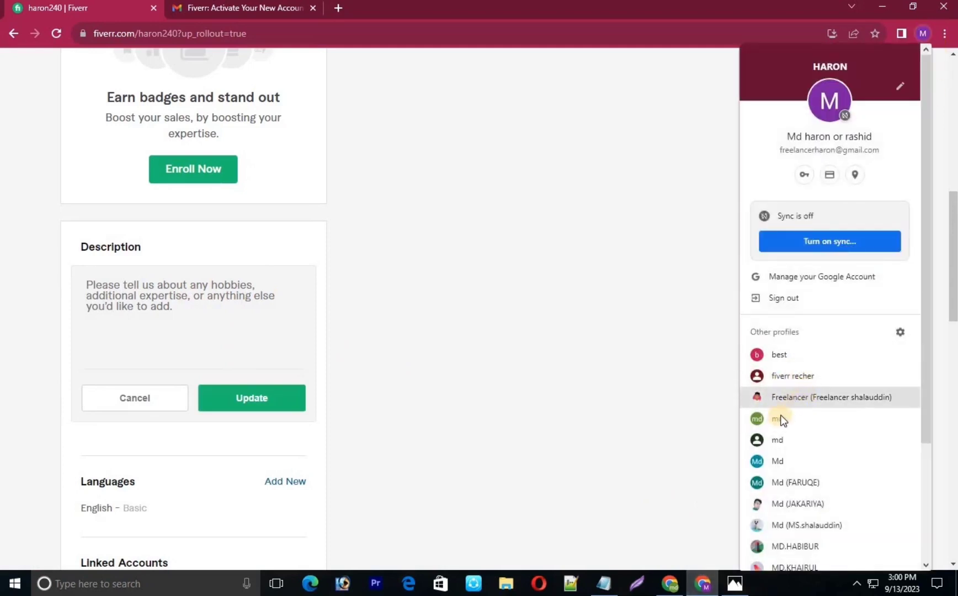
left_click(775, 375)
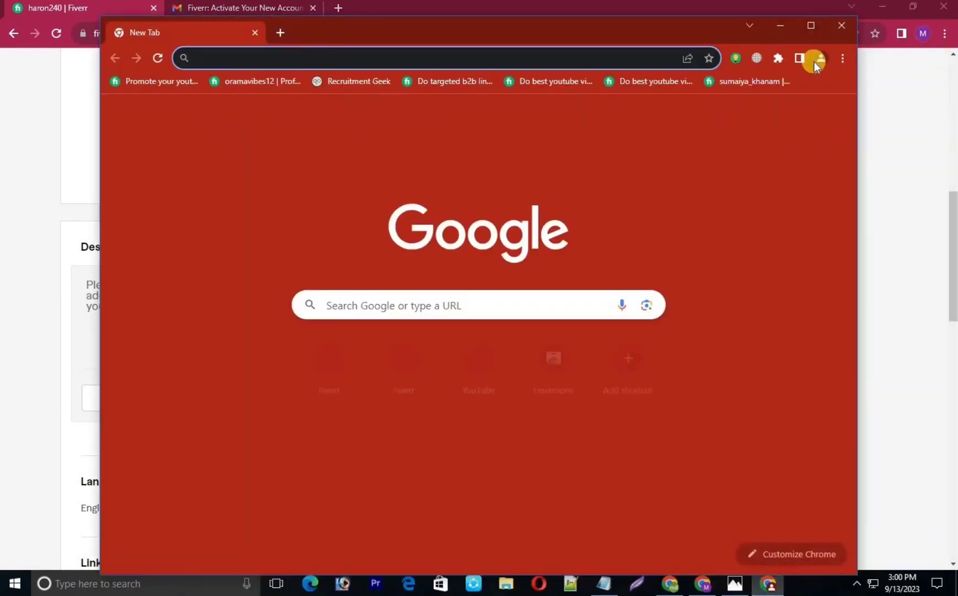
left_click(811, 24)
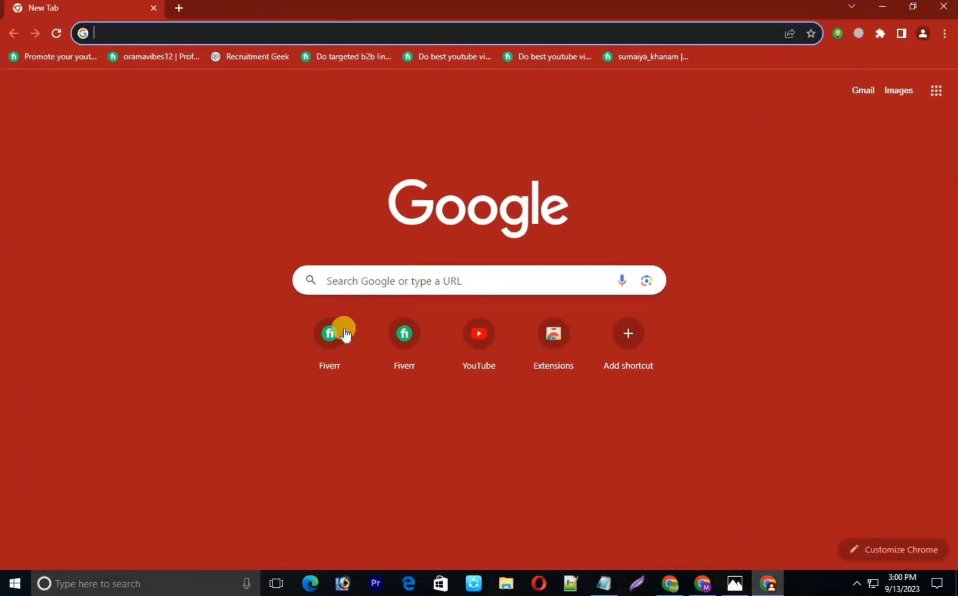
left_click(339, 333)
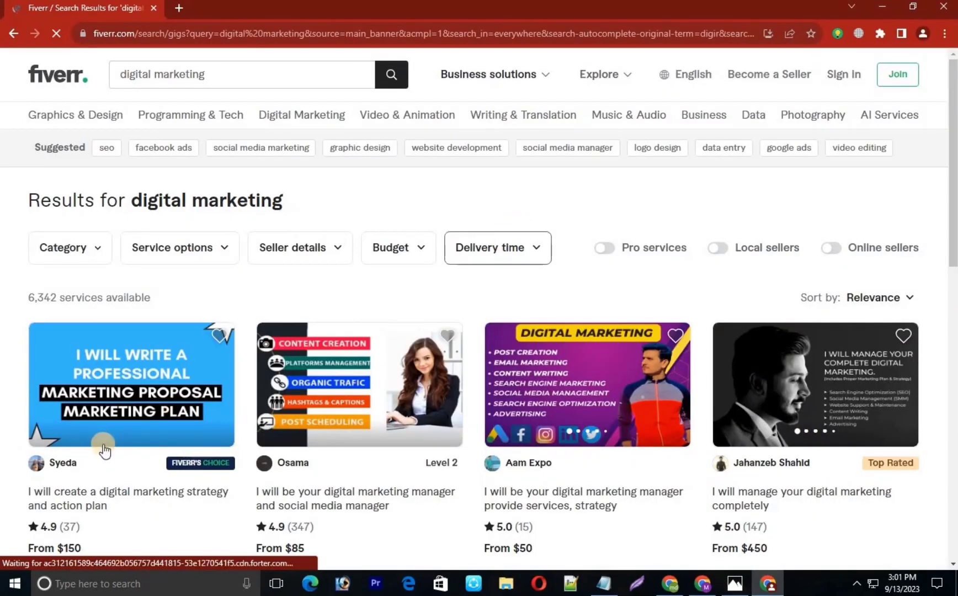
Open the first three digital marketing gigs from the search results in separate tabs
scroll(103, 450, "down", 3)
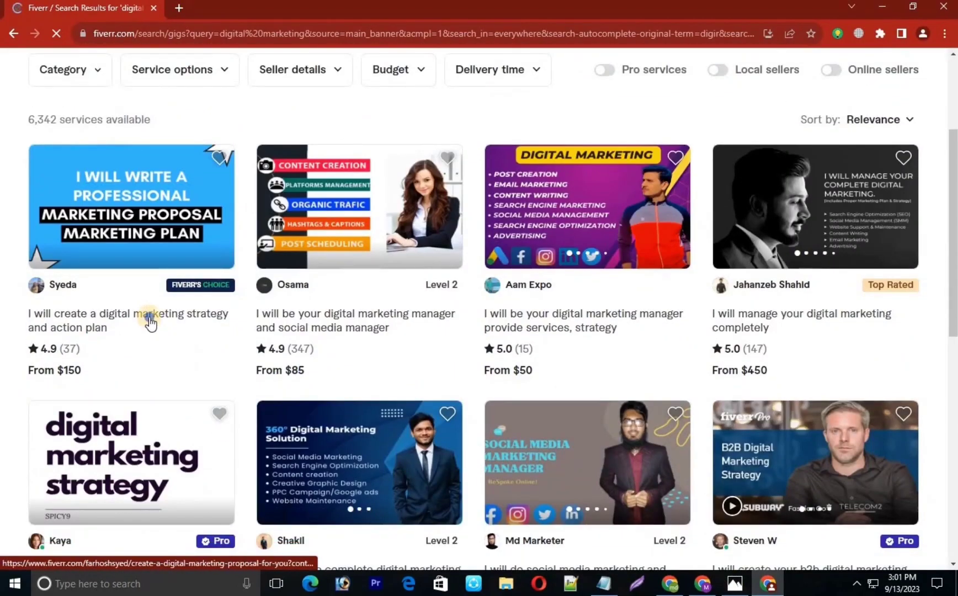
right_click(150, 320)
key("Return")
right_click(392, 324)
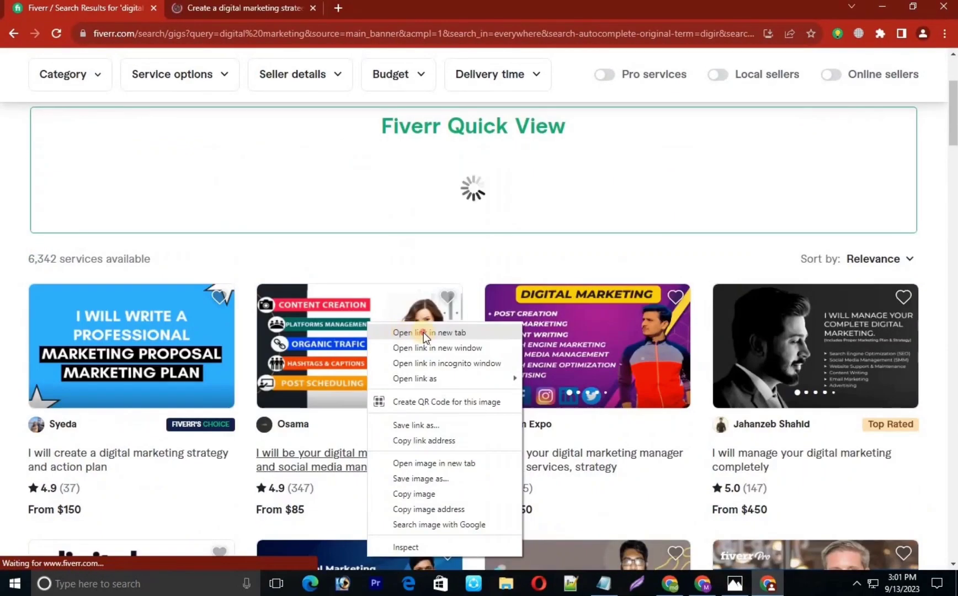
left_click(423, 332)
right_click(592, 278)
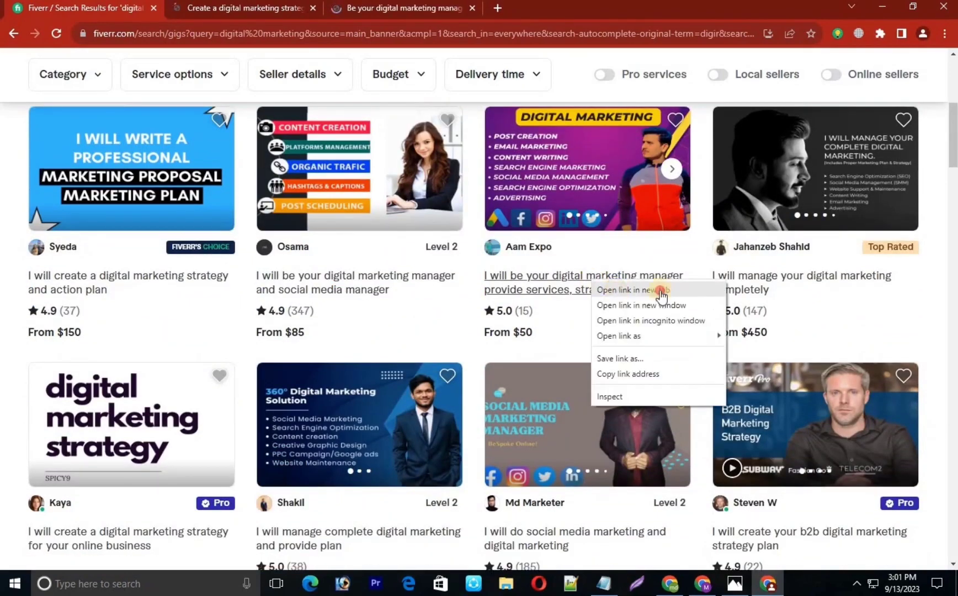
left_click(629, 289)
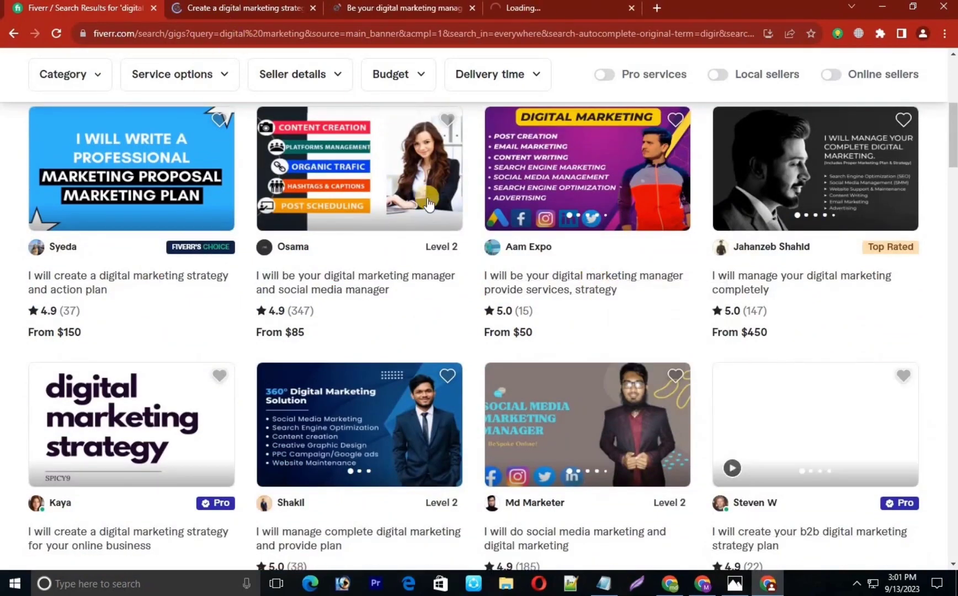
Look through the marketing strategy gig and copy the seller's description paragraph from the digital marketing and social media manager gig
left_click(252, 16)
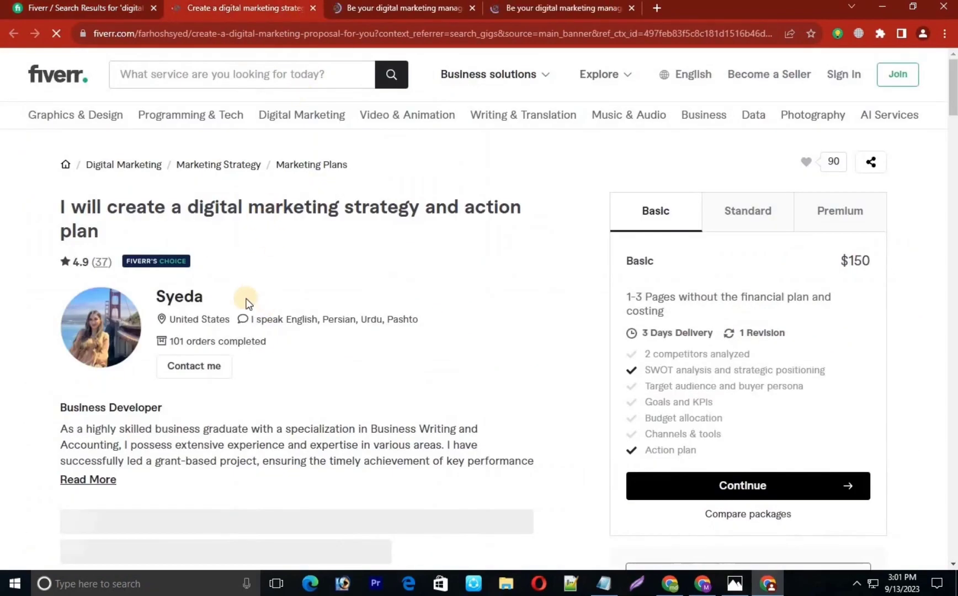
scroll(200, 181, "down", 5)
scroll(274, 254, "down", 12)
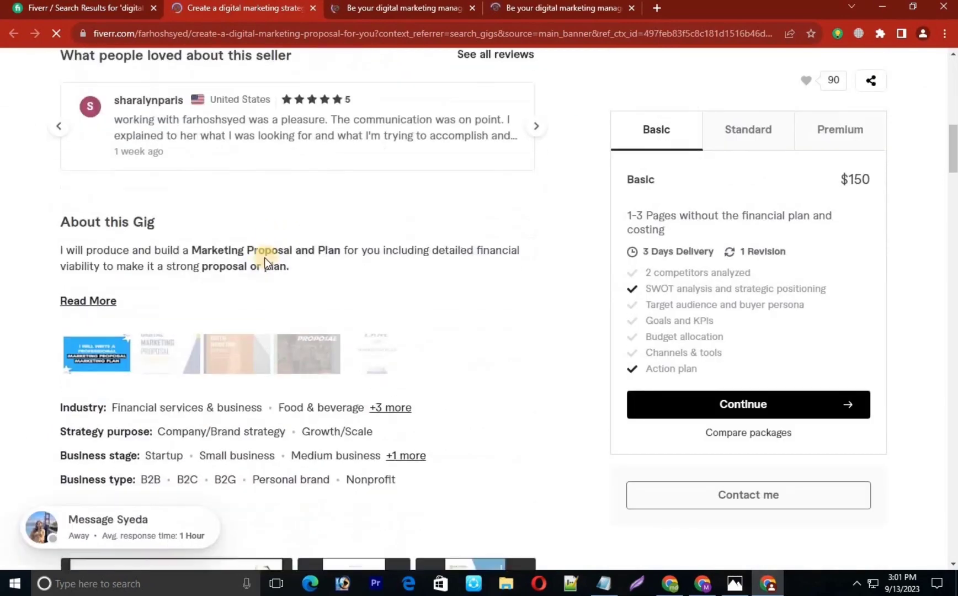
scroll(262, 263, "down", 10)
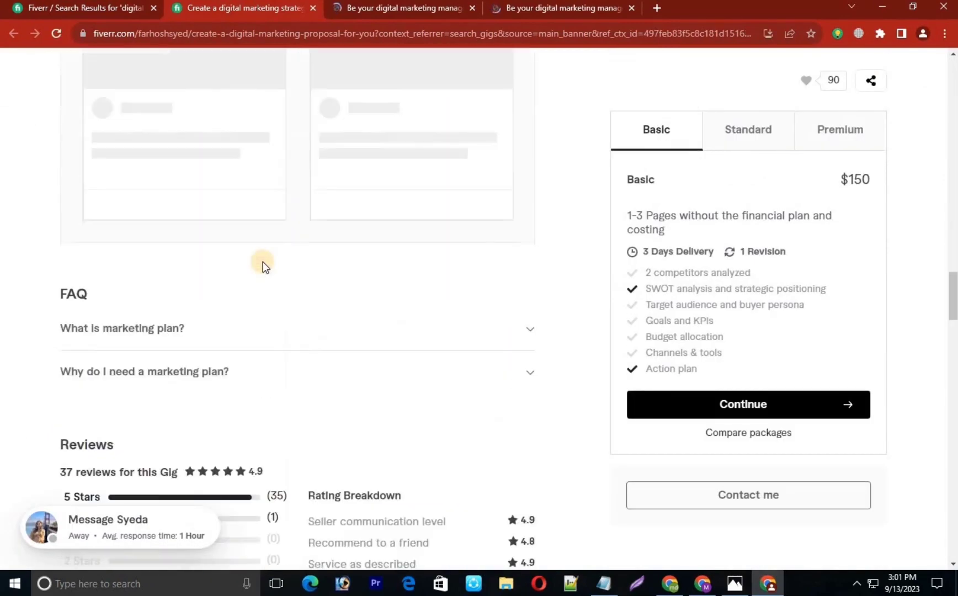
scroll(351, 111, "up", 3)
left_click(400, 8)
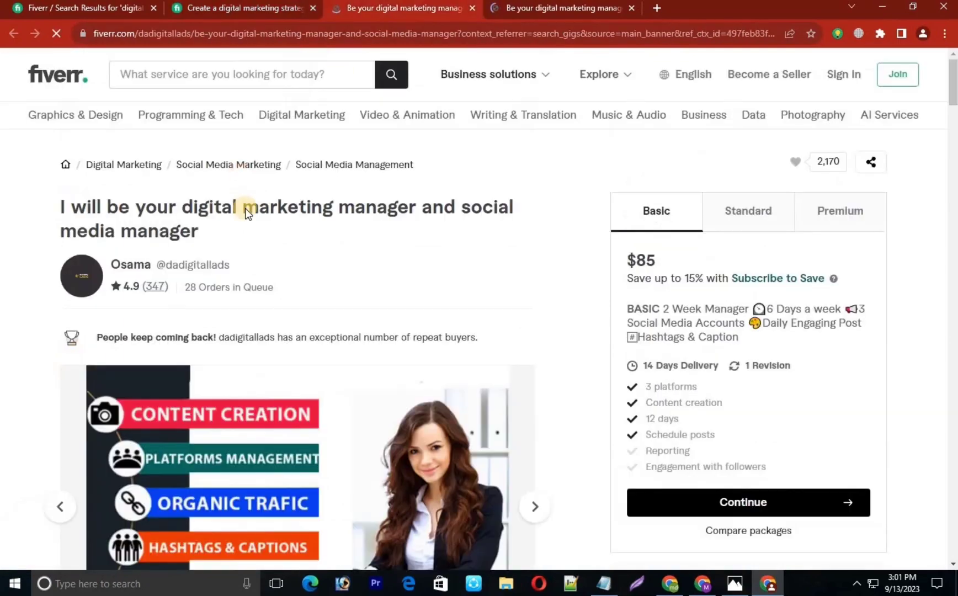
scroll(203, 180, "down", 10)
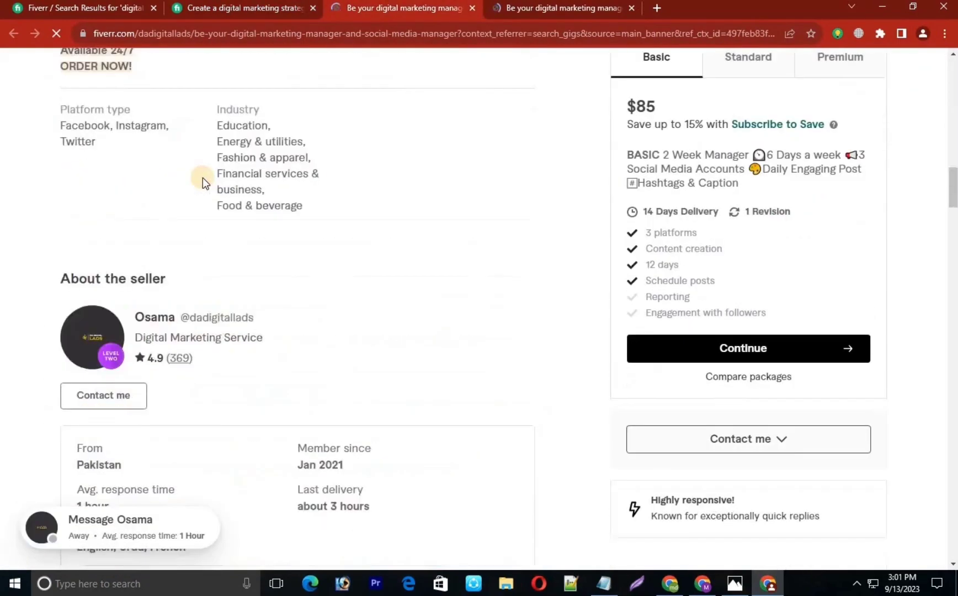
scroll(273, 351, "down", 3)
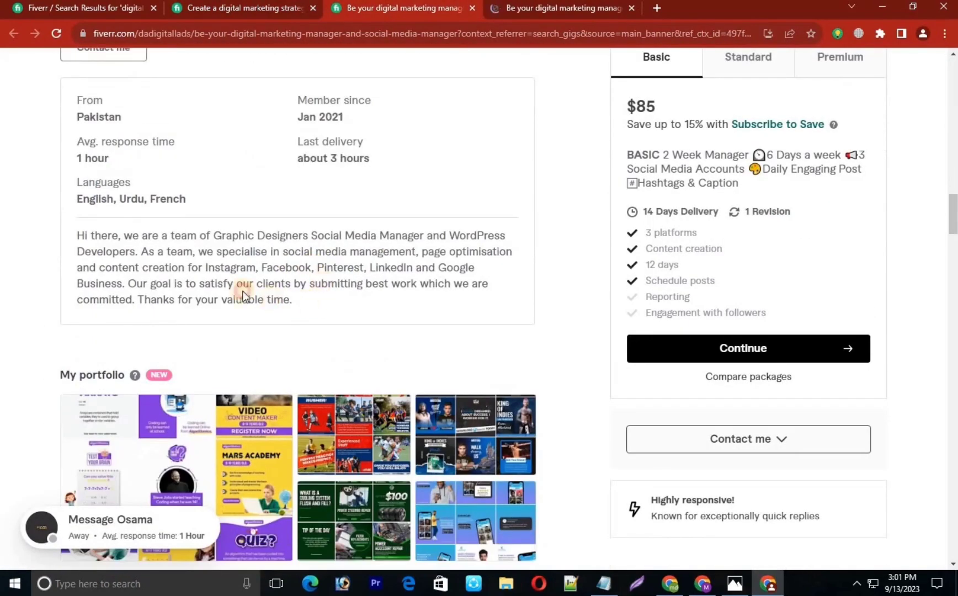
left_click_drag(292, 299, 171, 247)
key("ctrl+c")
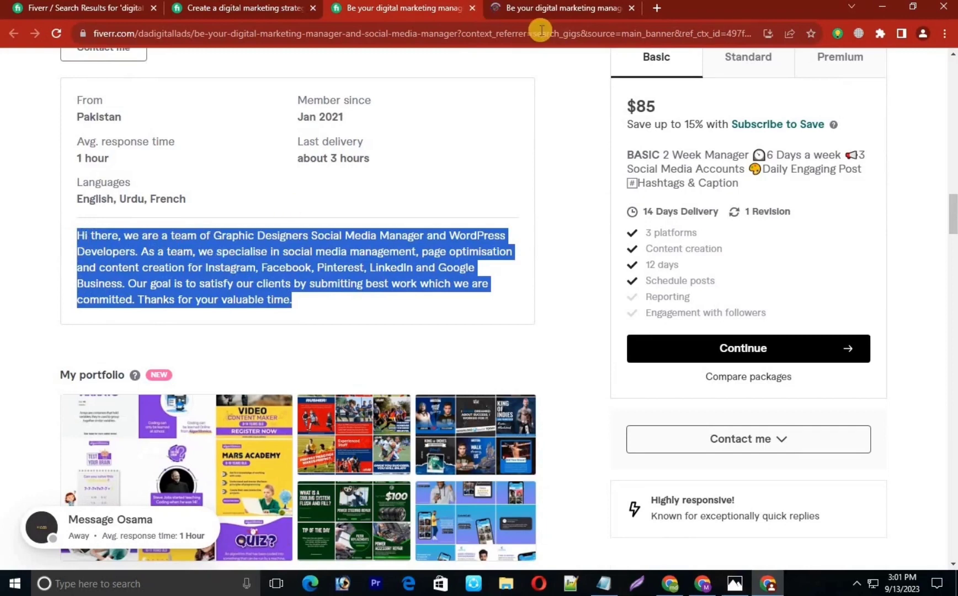
right_click(392, 250)
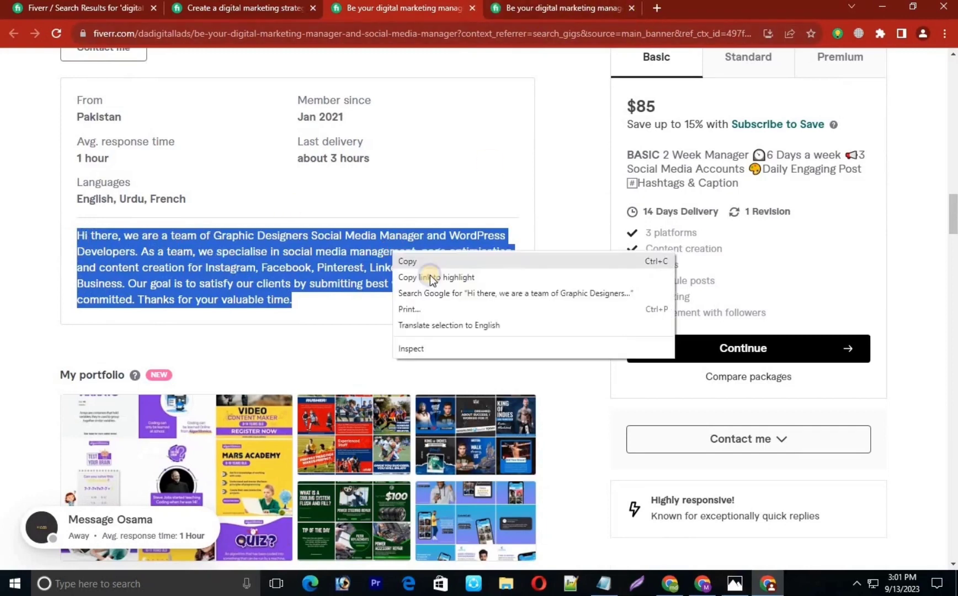
left_click(459, 258)
Find Google Translate in a new tab, open it and paste the copied seller description as the English source text
left_click(657, 8)
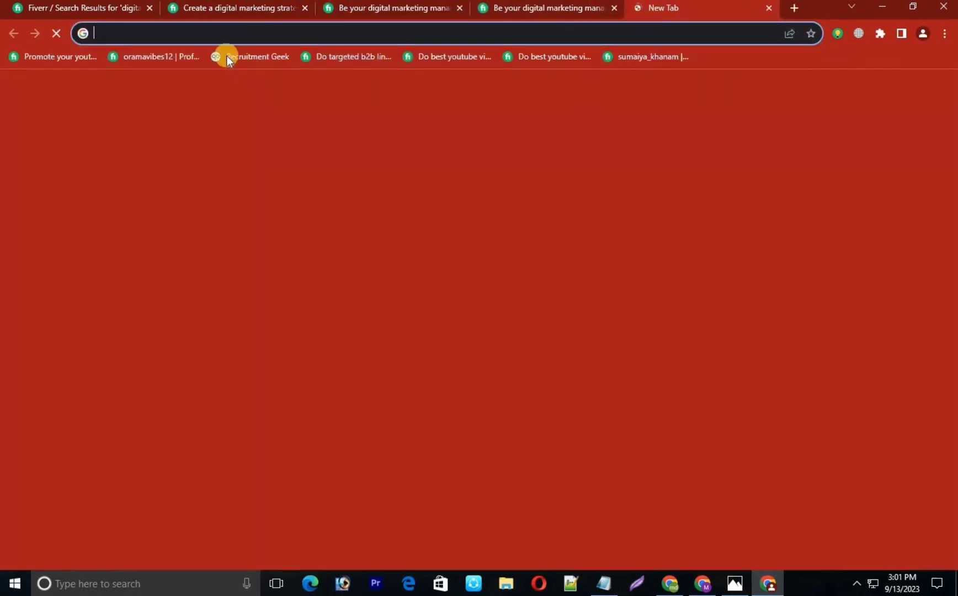
left_click(207, 36)
left_click(177, 68)
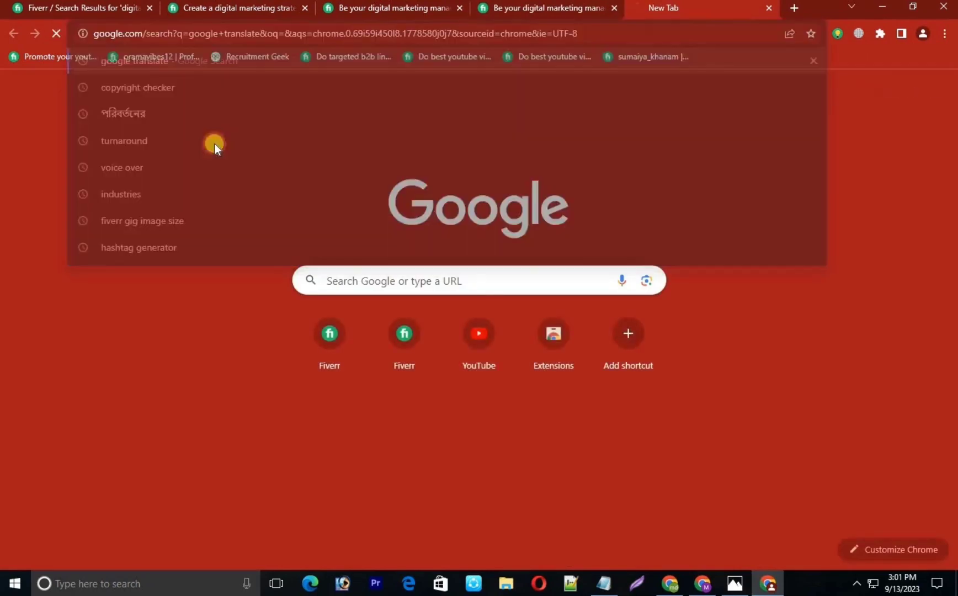
left_click(171, 422)
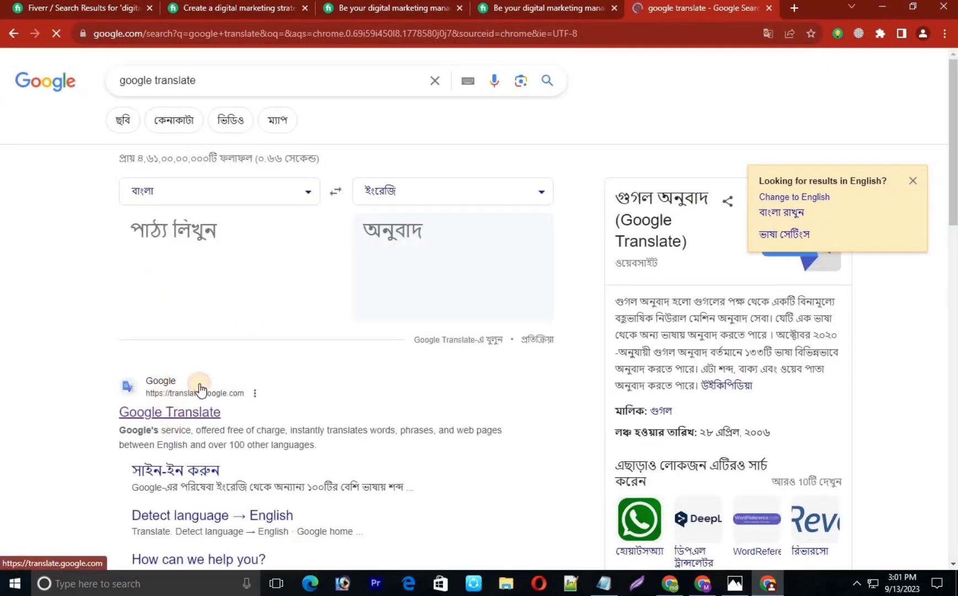
right_click(138, 184)
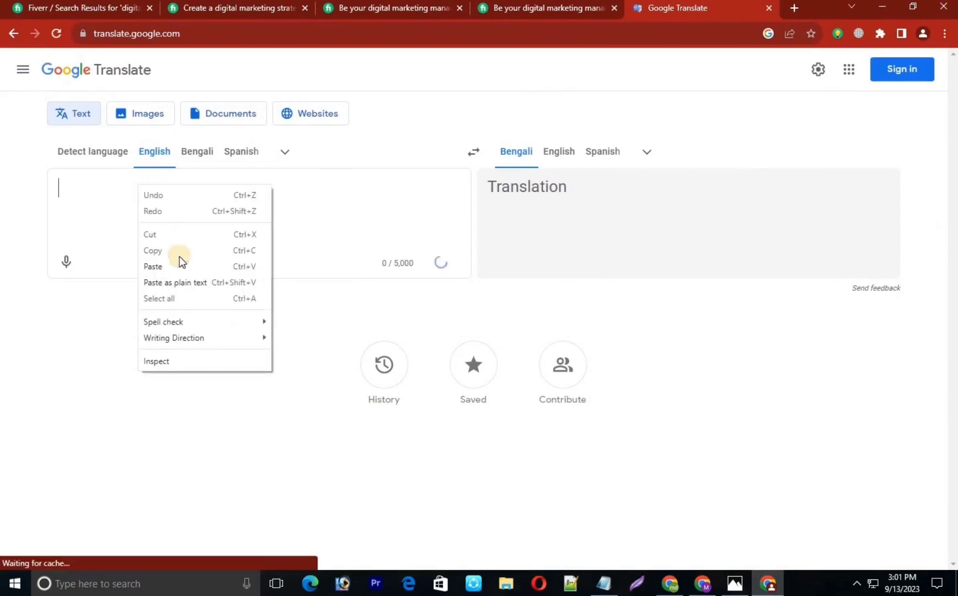
left_click(180, 264)
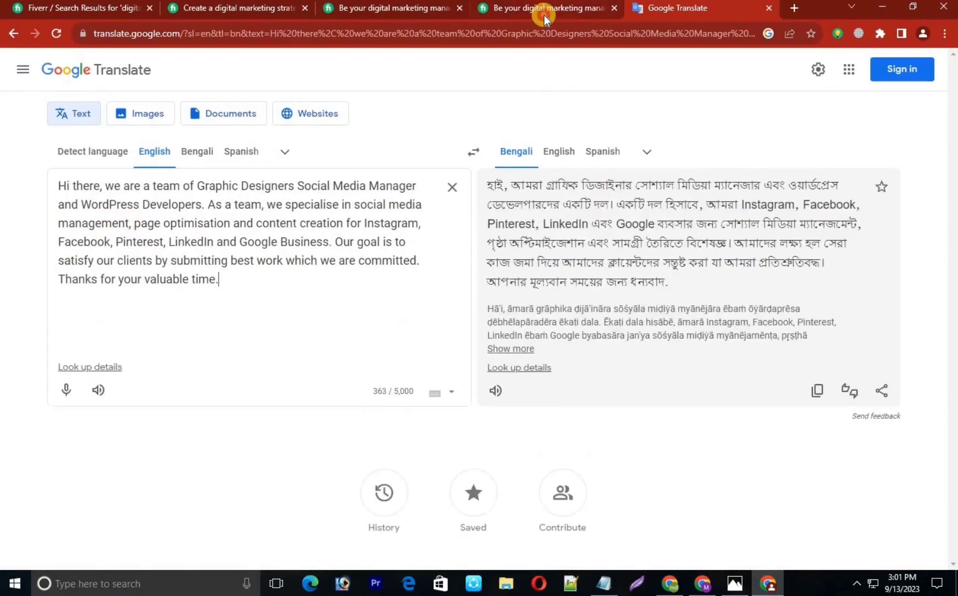
Go to the third opened gig, open its seller's profile and find the Description section
left_click(543, 15)
scroll(235, 291, "down", 10)
scroll(226, 294, "down", 15)
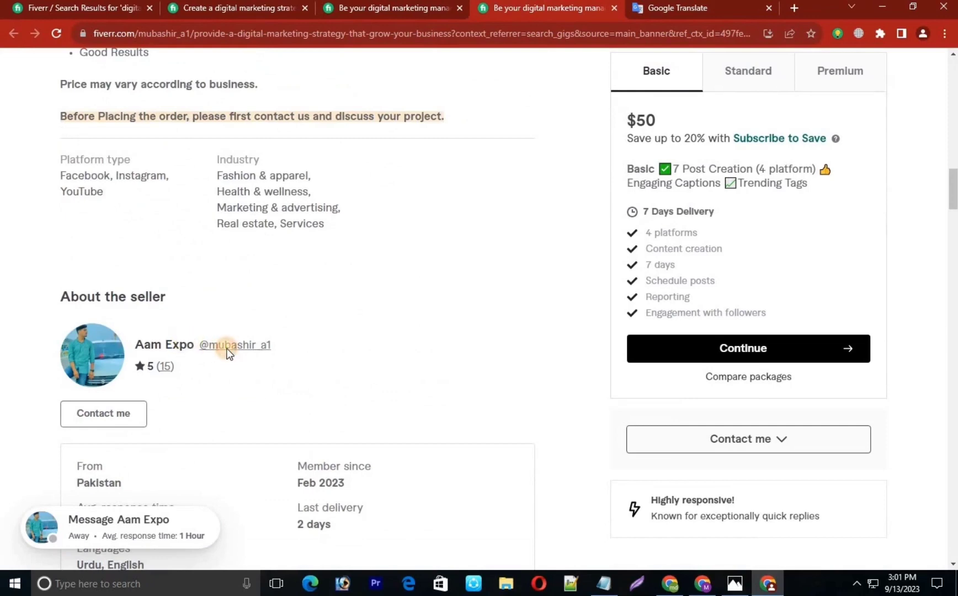
left_click(228, 344)
scroll(228, 344, "down", 6)
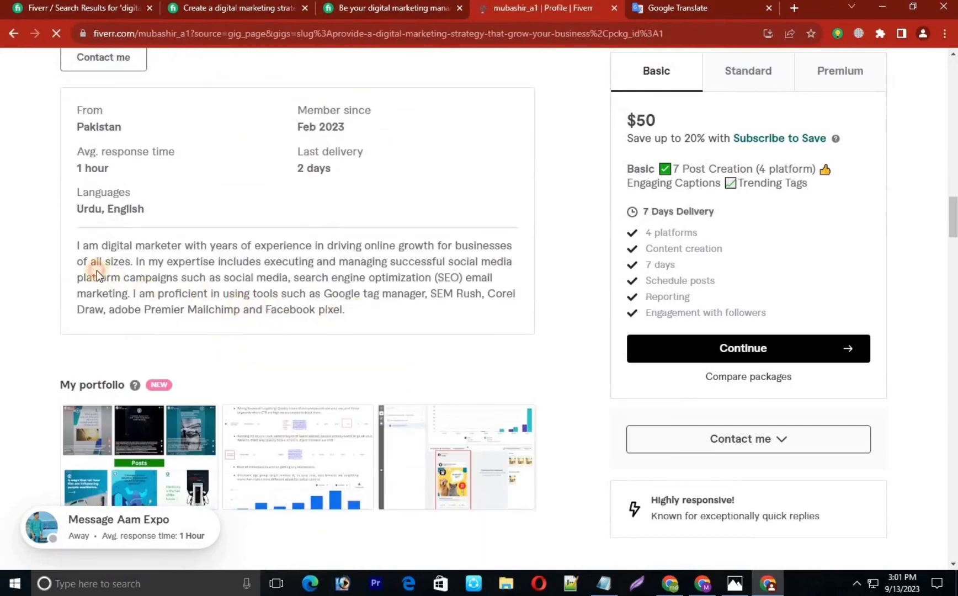
scroll(281, 304, "down", 6)
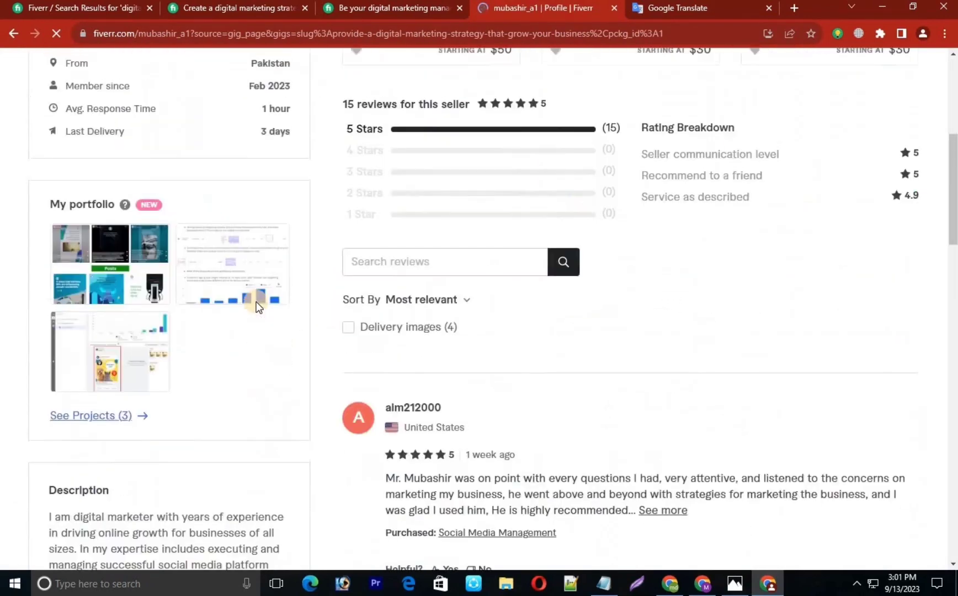
scroll(258, 307, "down", 3)
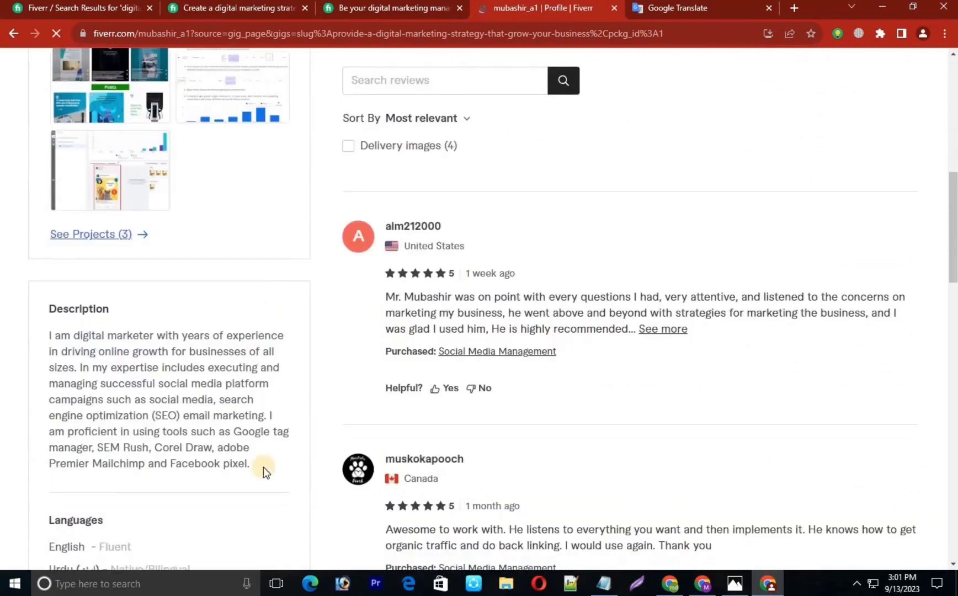
Copy this seller's full description and paste it as a separate paragraph below the first text in Google Translate
triple_click(108, 359)
key("ctrl+c")
right_click(107, 358)
left_click(141, 374)
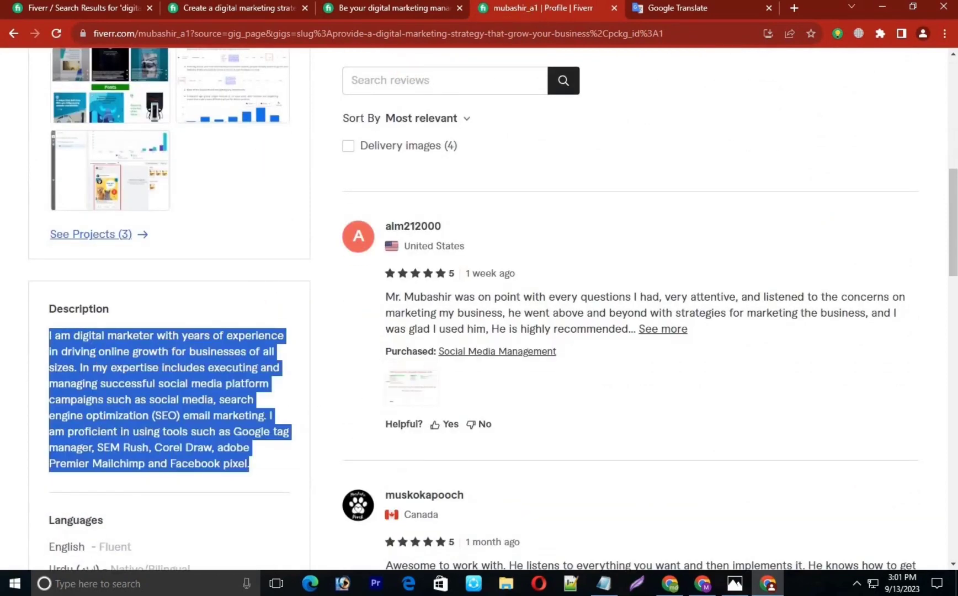
key("ctrl+Tab")
key("Return")
key("Return")
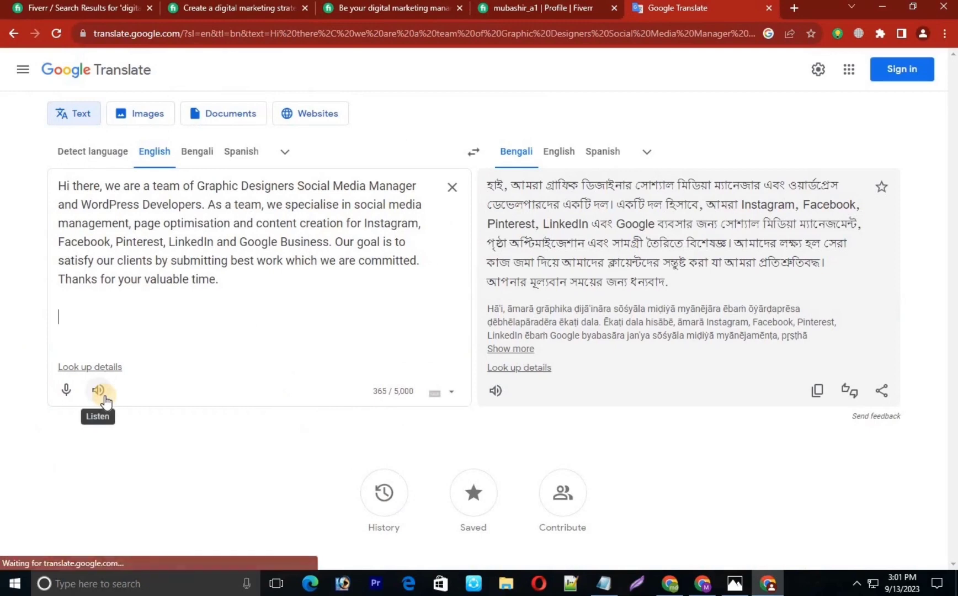
key("ctrl+v")
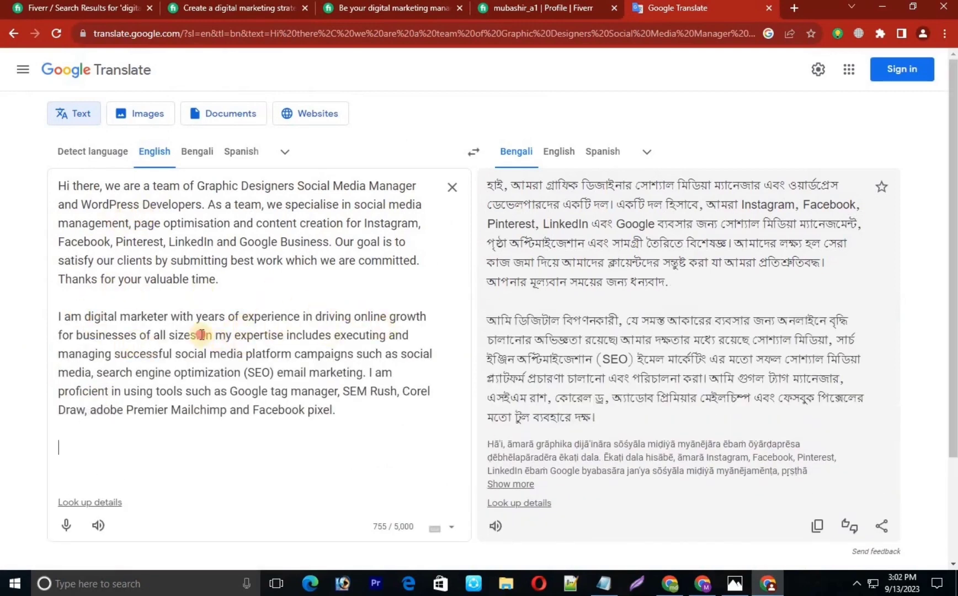
Cut the opening sentence starting "Hi there, we are a team of Graphic Designers" and paste it below the last paragraph of the source text
left_click_drag(202, 334, 159, 335)
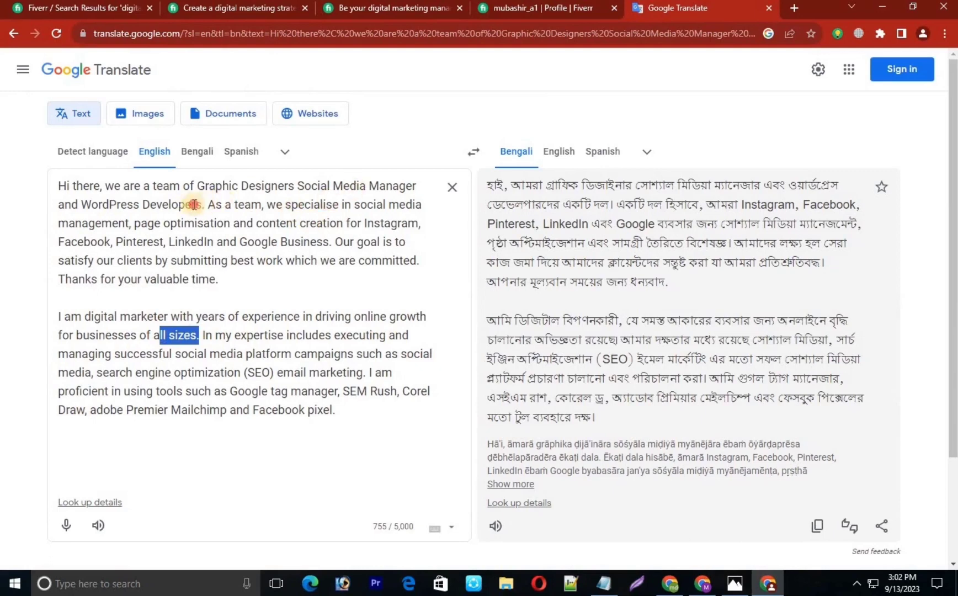
left_click_drag(193, 204, 62, 182)
right_click(84, 189)
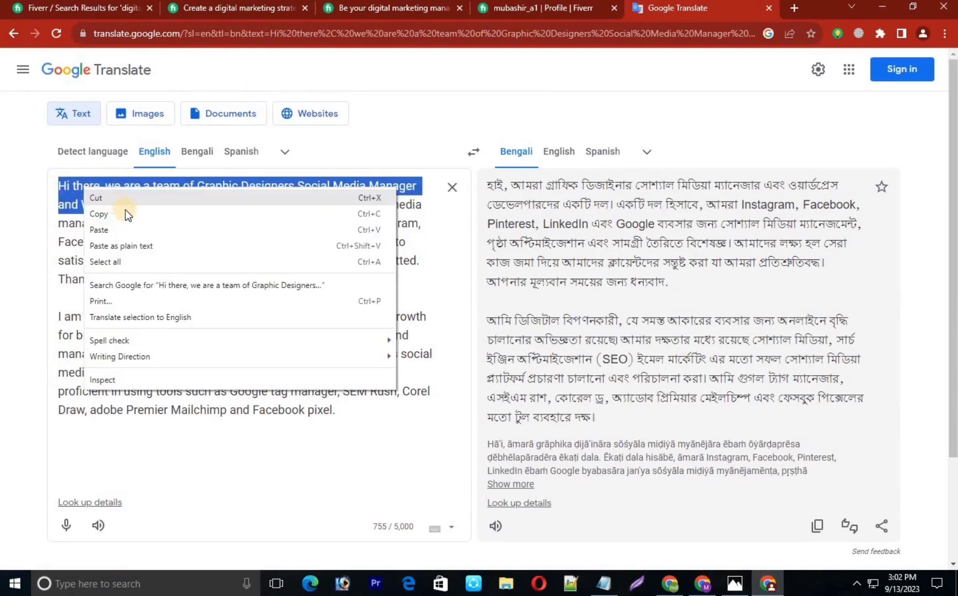
left_click(110, 197)
scroll(182, 338, "down", 3)
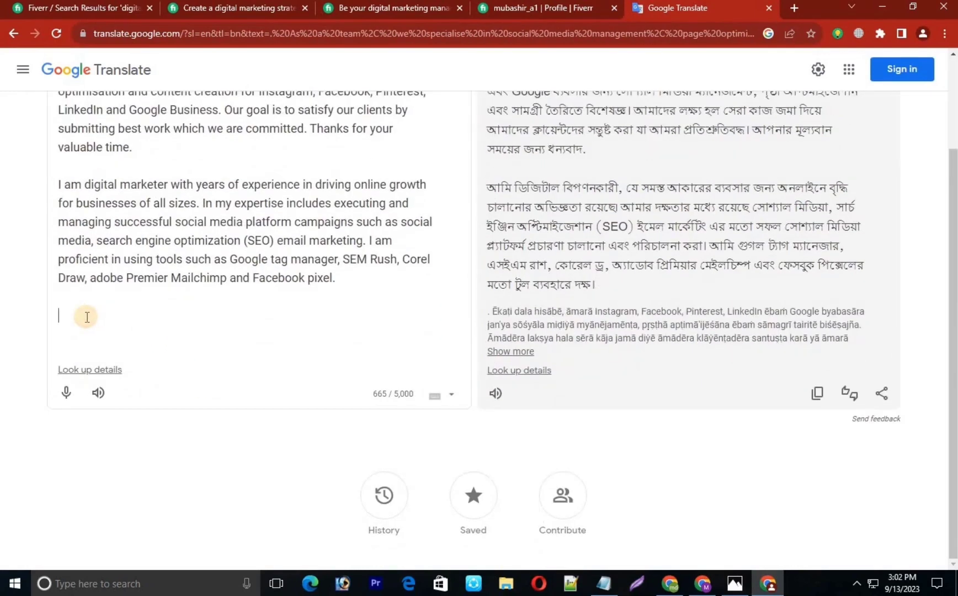
key("Return")
key("Return")
key("ctrl+v")
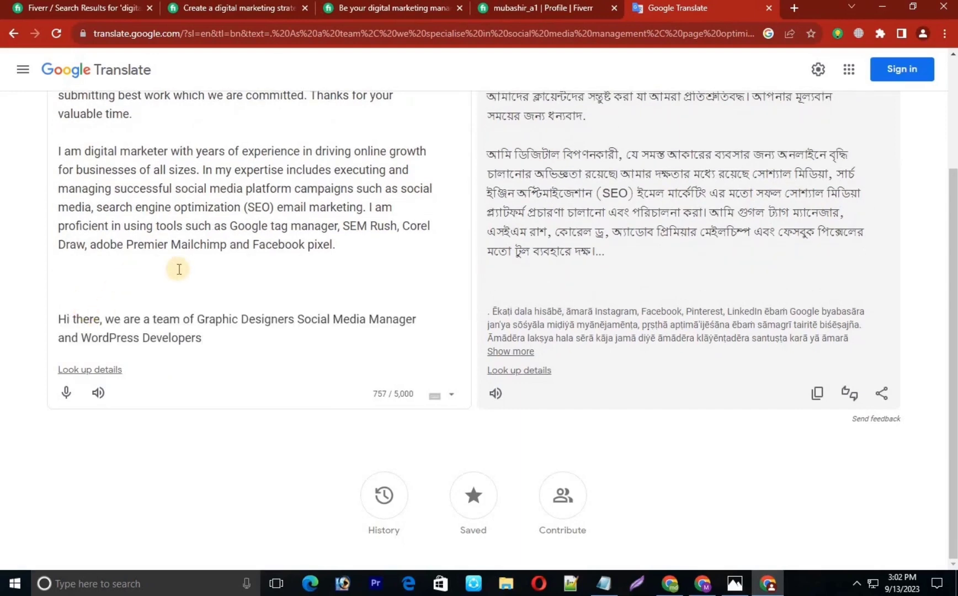
left_click_drag(164, 177, 286, 177)
left_click_drag(315, 252, 238, 270)
left_click_drag(267, 102, 297, 102)
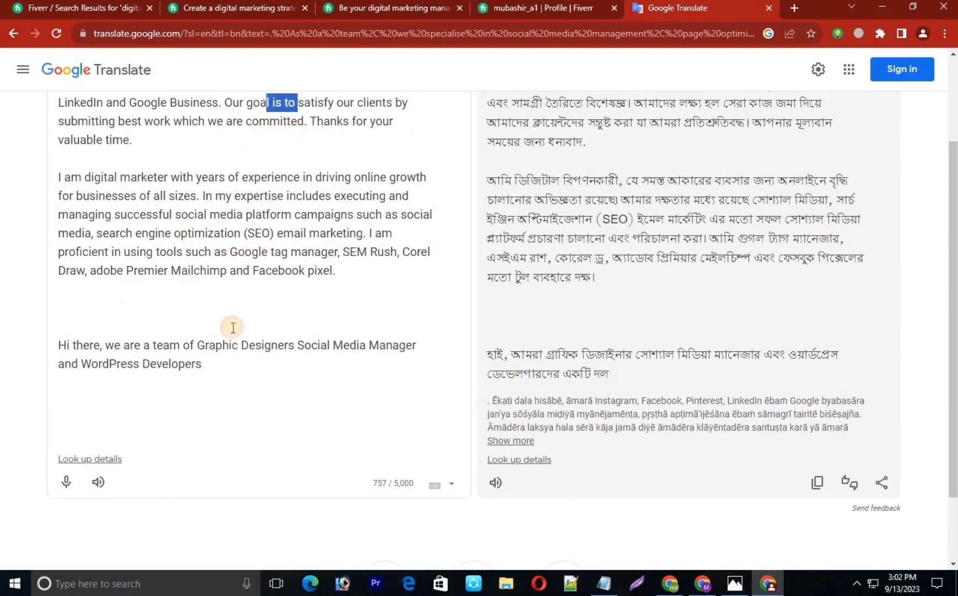
left_click(203, 364)
scroll(232, 213, "up", 2)
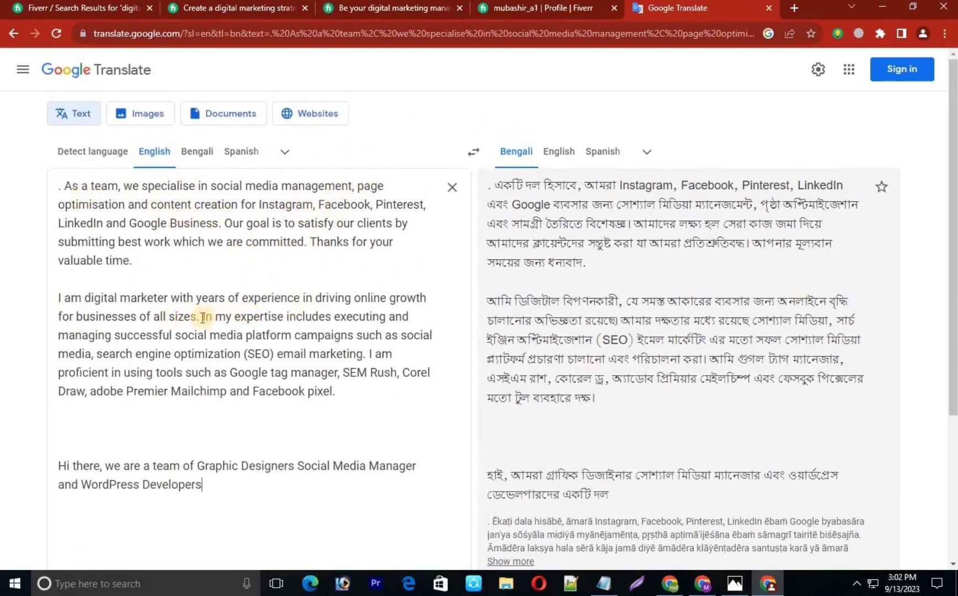
left_click_drag(203, 317, 268, 316)
left_click_drag(234, 354, 272, 372)
left_click(221, 484)
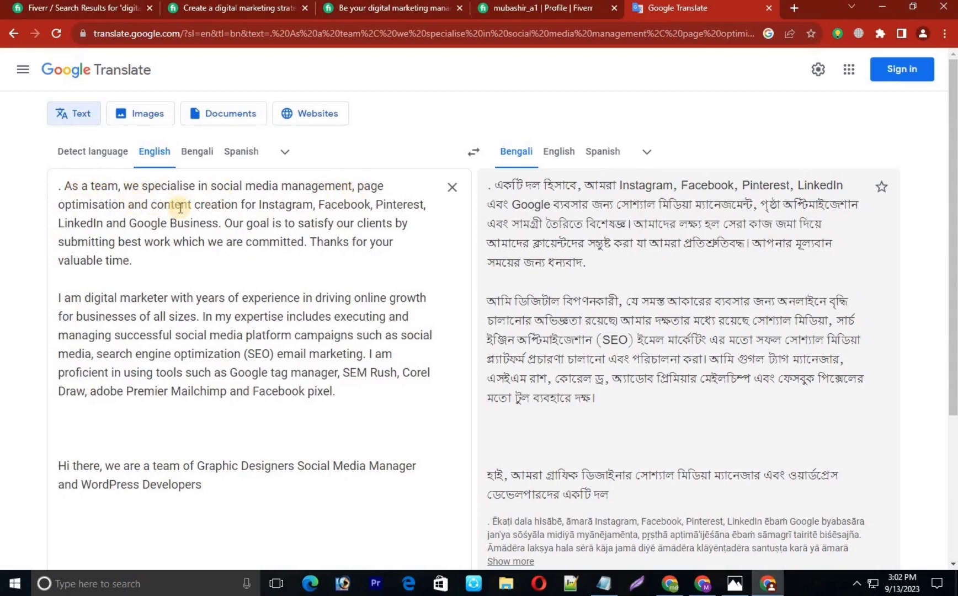
Move the phrase "page optimisation and content creation for Instagram, Facebook, Pinterest," from the first paragraph to after "WordPress Developers." in the last paragraph
left_click_drag(359, 188, 425, 205)
right_click(398, 209)
left_click(417, 218)
scroll(210, 226, "down", 5)
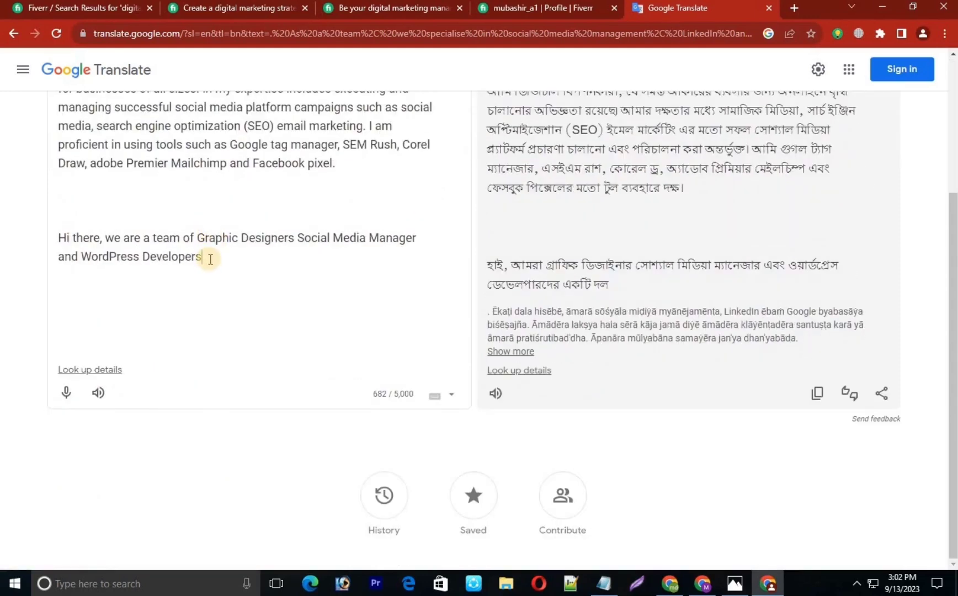
key("ctrl+v")
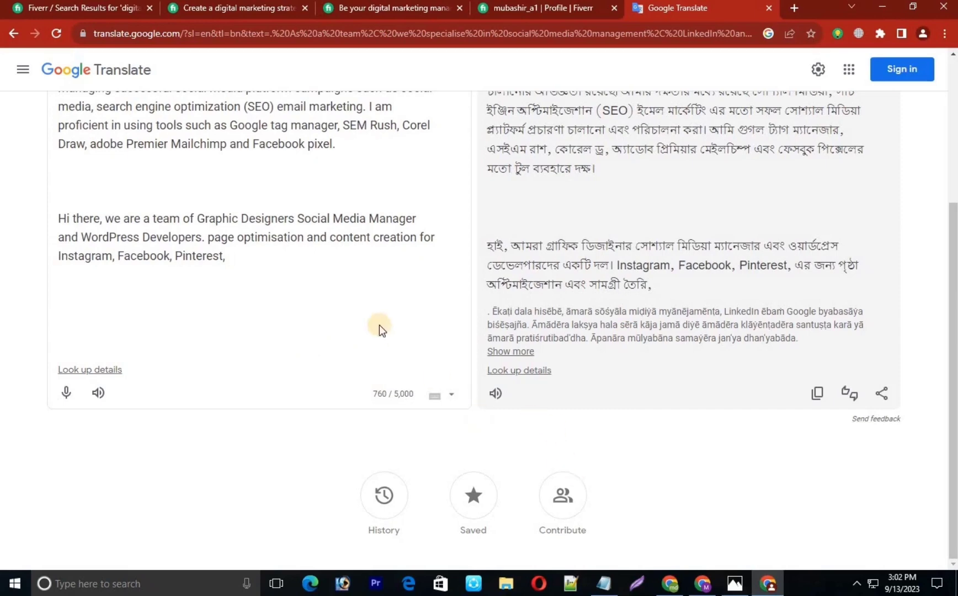
scroll(260, 245, "up", 4)
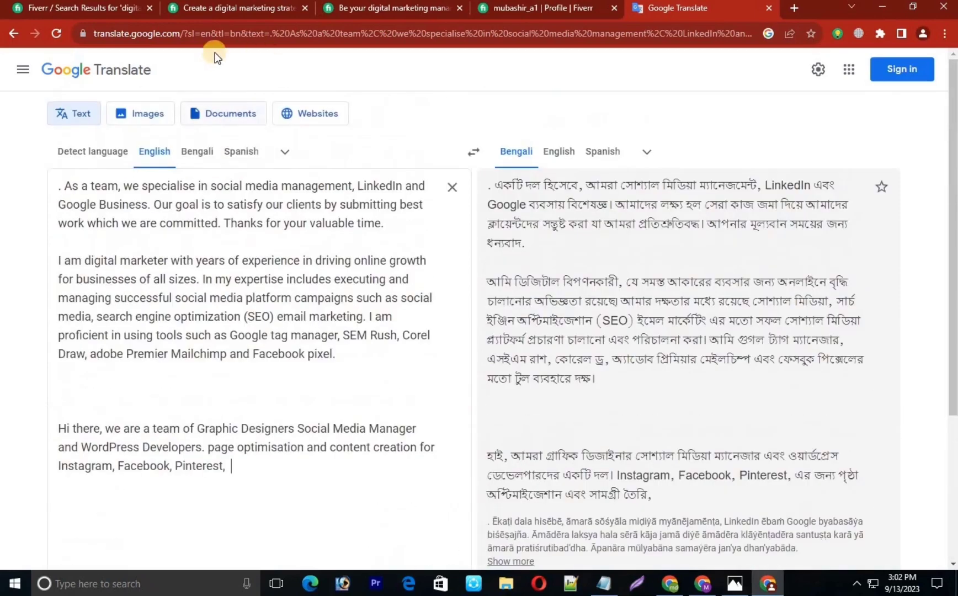
Switch to the browser window with Google Drive, open the Fiverr Discription document, close the Drive page, and copy the document's opening paragraph
left_click(702, 583)
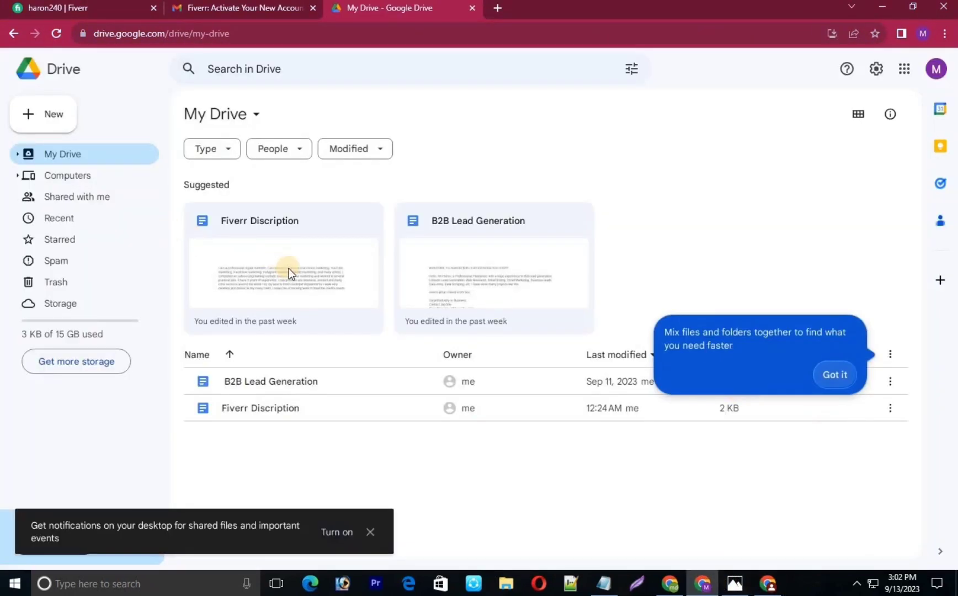
double_click(289, 268)
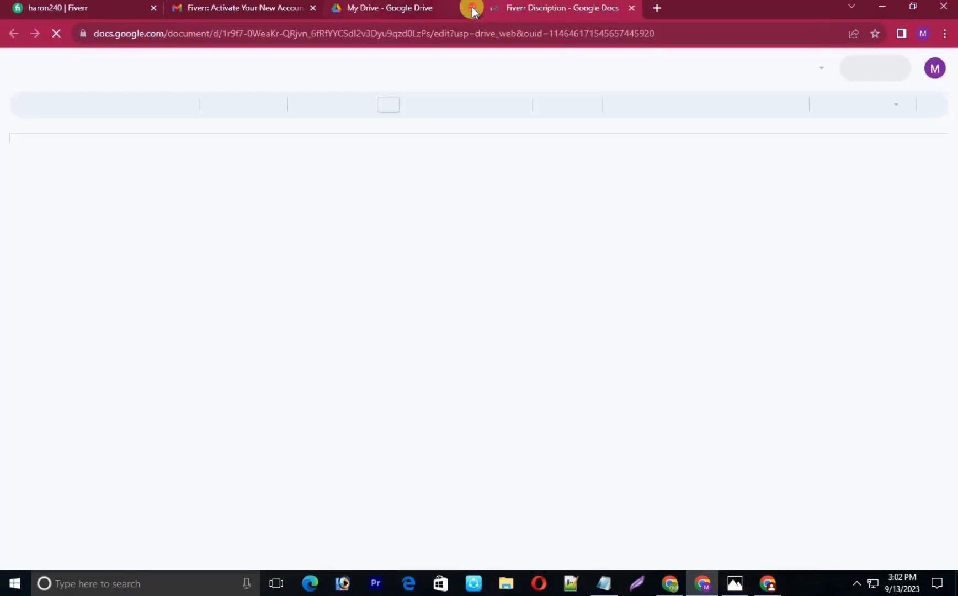
left_click(471, 8)
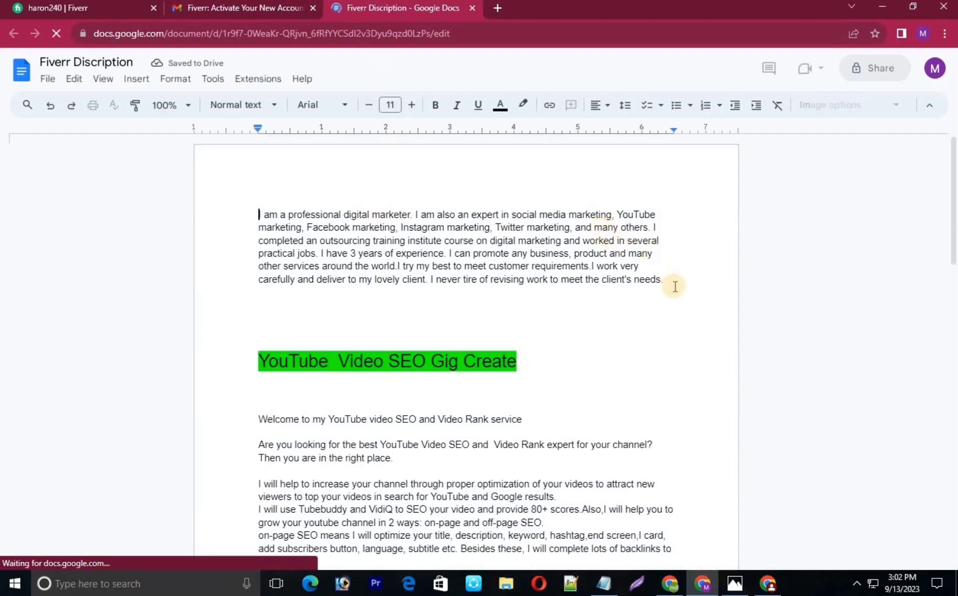
left_click_drag(661, 280, 258, 217)
right_click(314, 229)
left_click(381, 270)
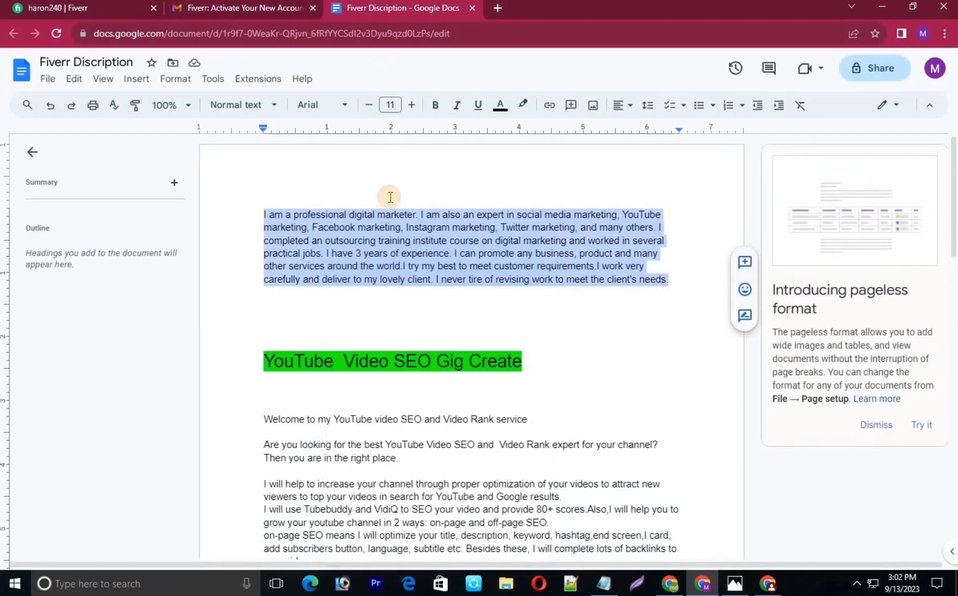
left_click(390, 197)
Return to the Fiverr profile page, paste the copied paragraph as the Description and save it
left_click(207, 7)
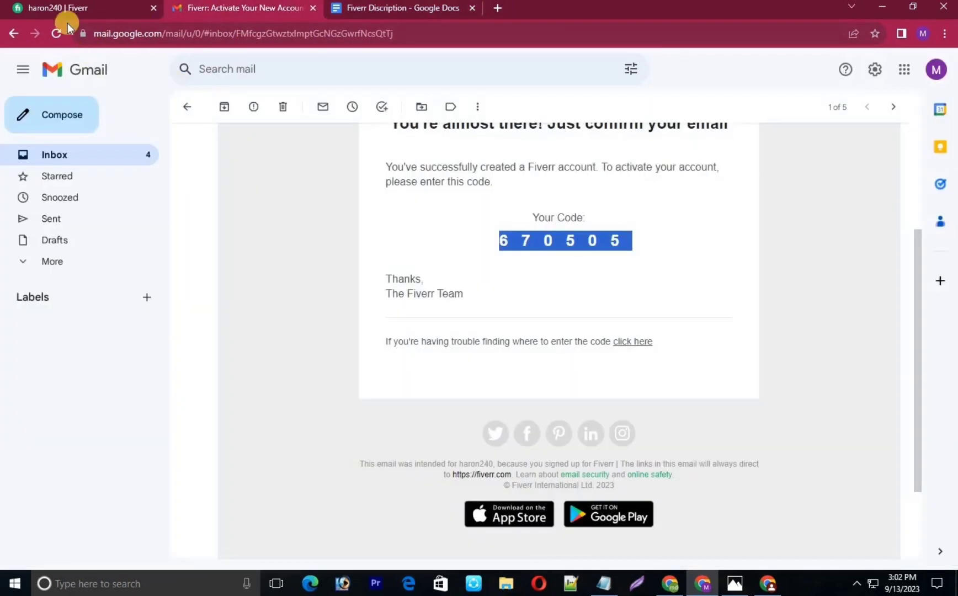
left_click(89, 9)
scroll(203, 281, "down", 2)
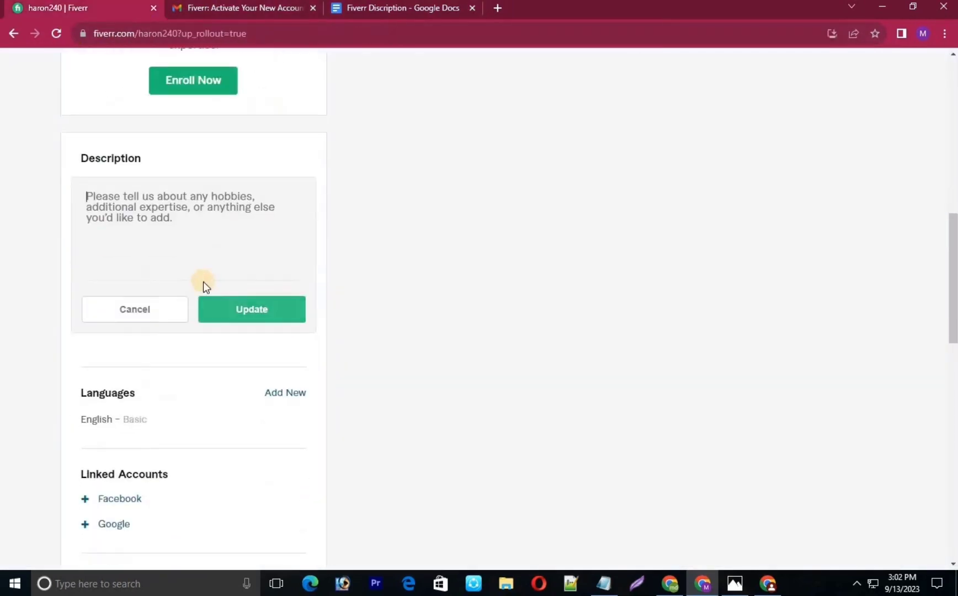
right_click(103, 200)
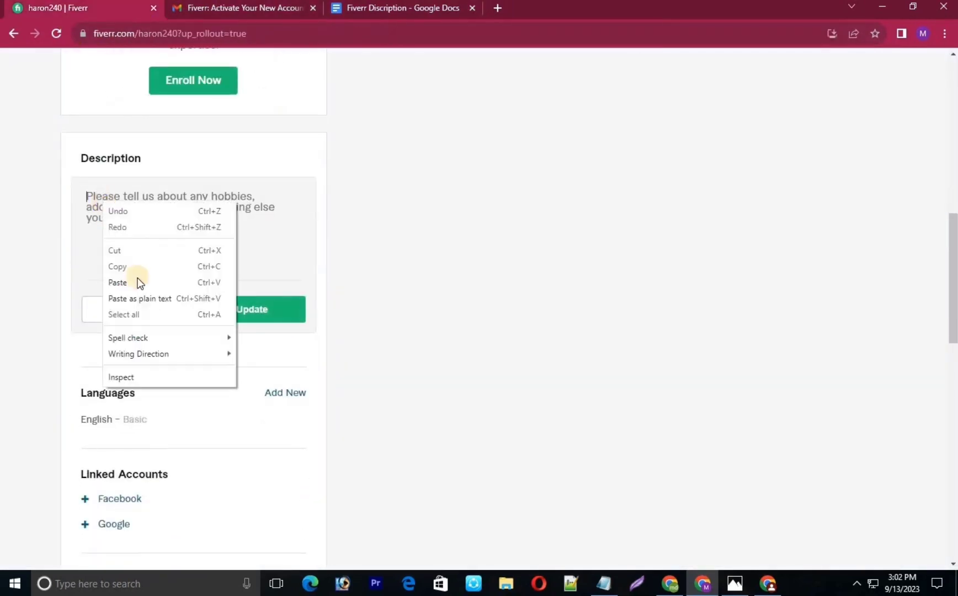
left_click(137, 280)
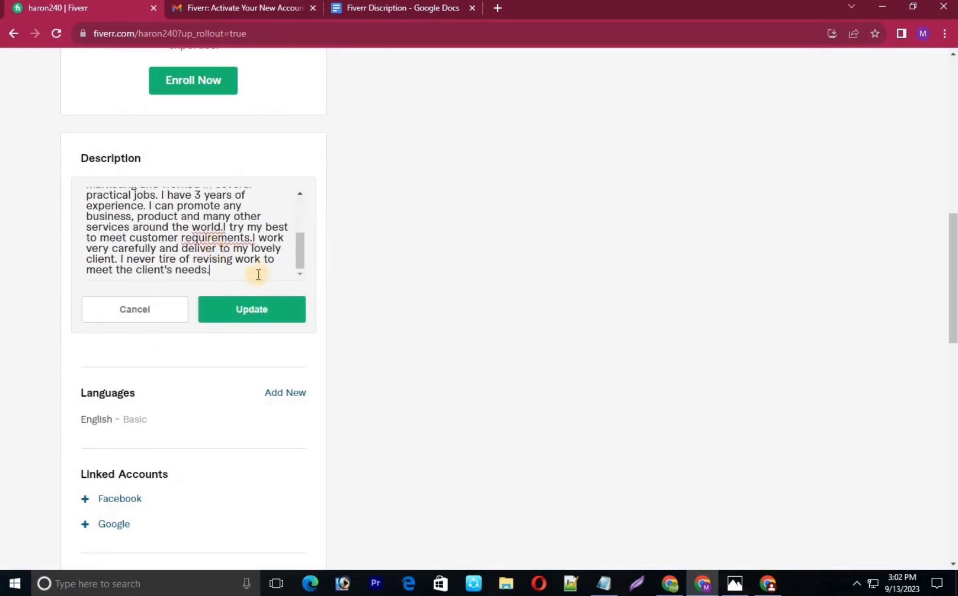
scroll(254, 265, "up", 3)
scroll(252, 262, "down", 3)
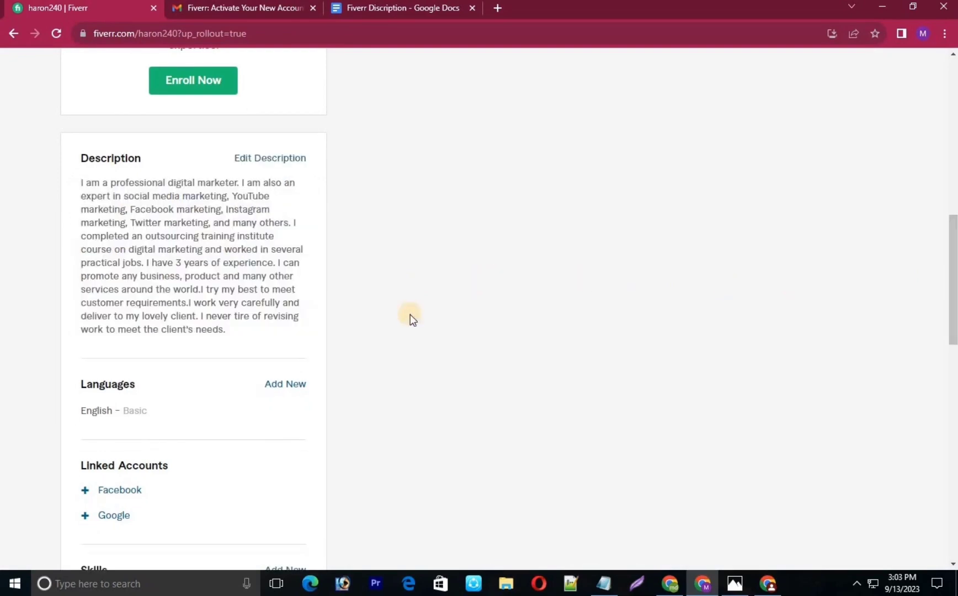
Add English with the level Conversational to the profile's languages
scroll(942, 345, "down", 3)
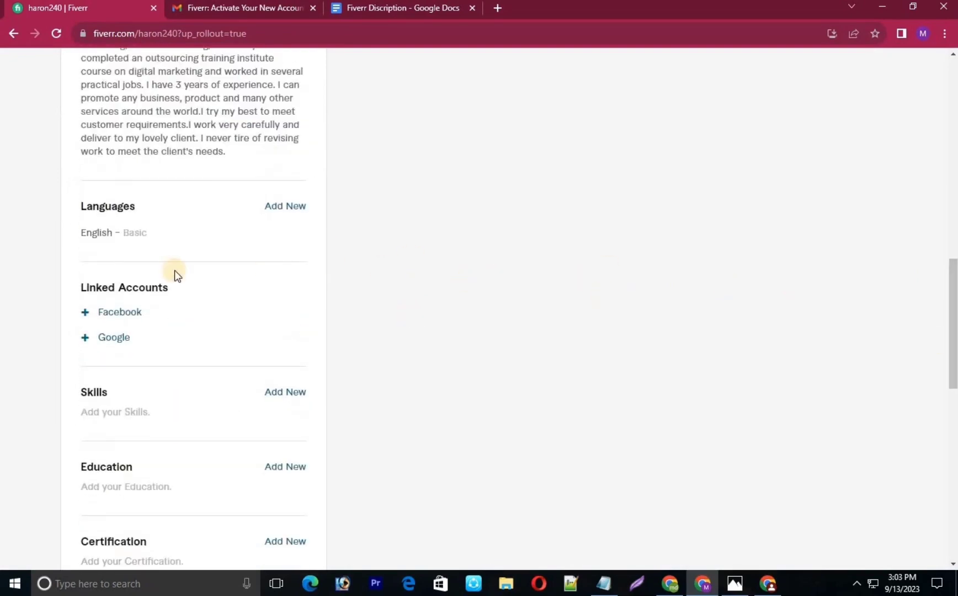
mouse_move(104, 223)
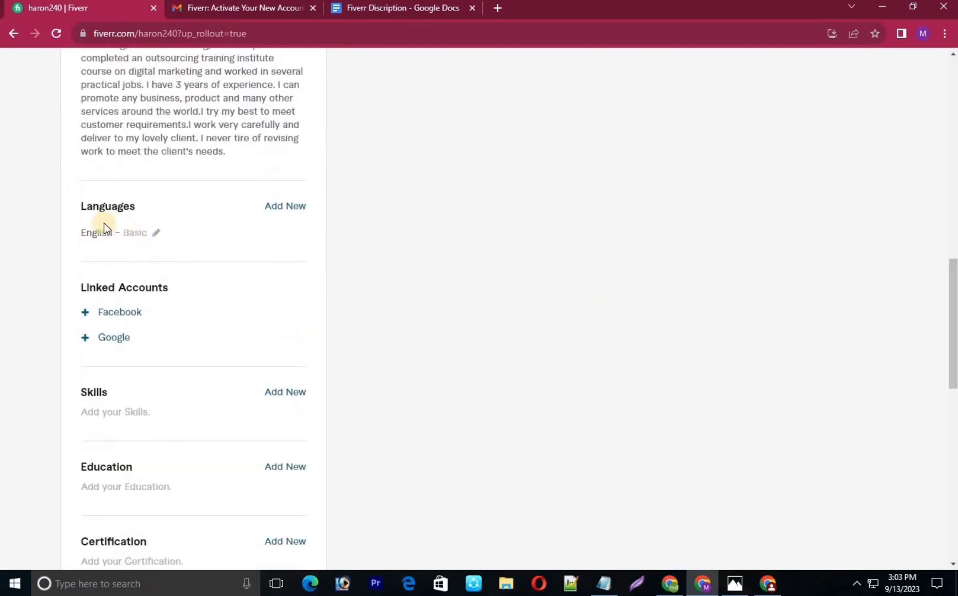
left_click(279, 208)
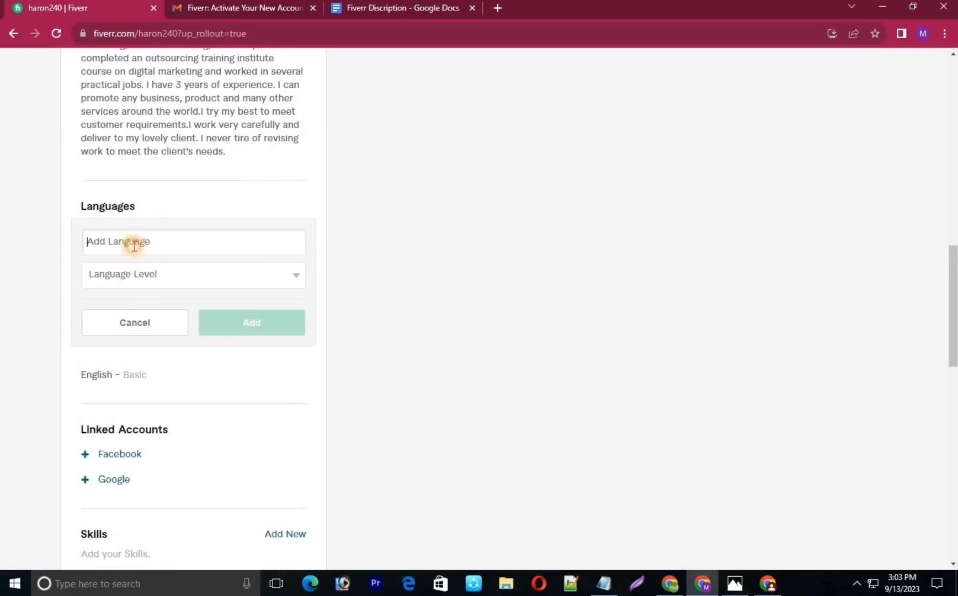
left_click(190, 276)
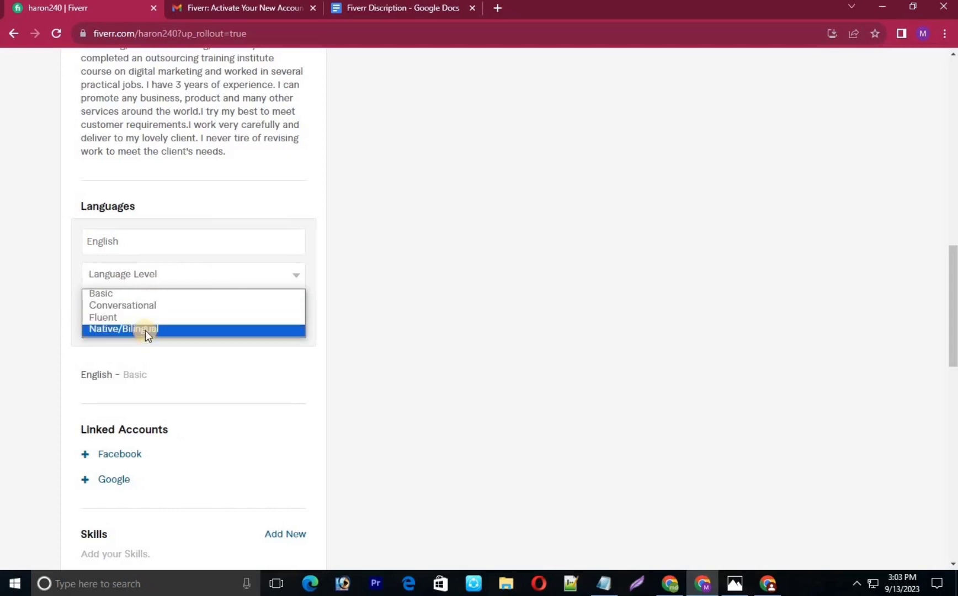
left_click(141, 307)
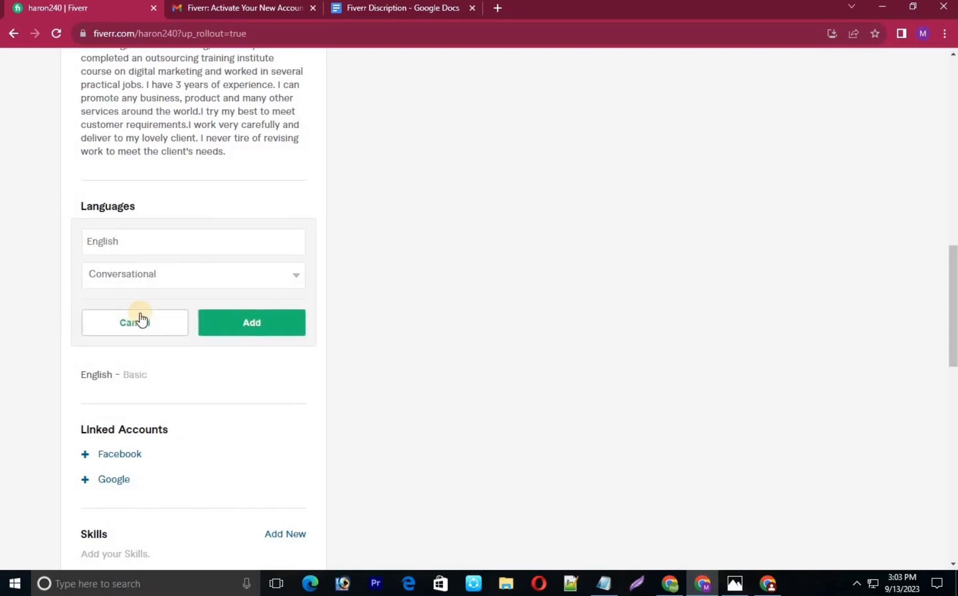
left_click(259, 322)
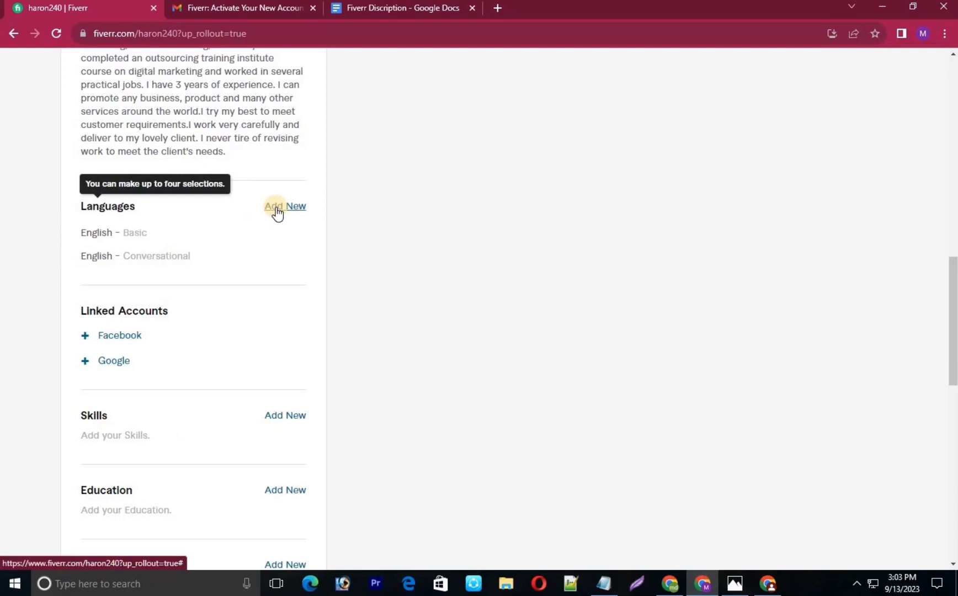
left_click(277, 213)
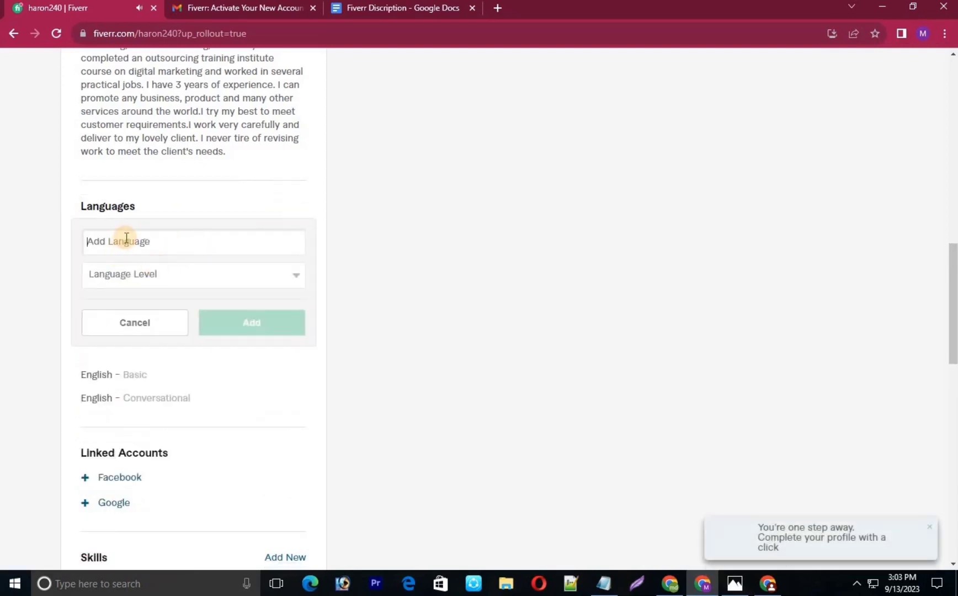
type("Ba")
scroll(393, 316, "up", 2)
left_click(149, 412)
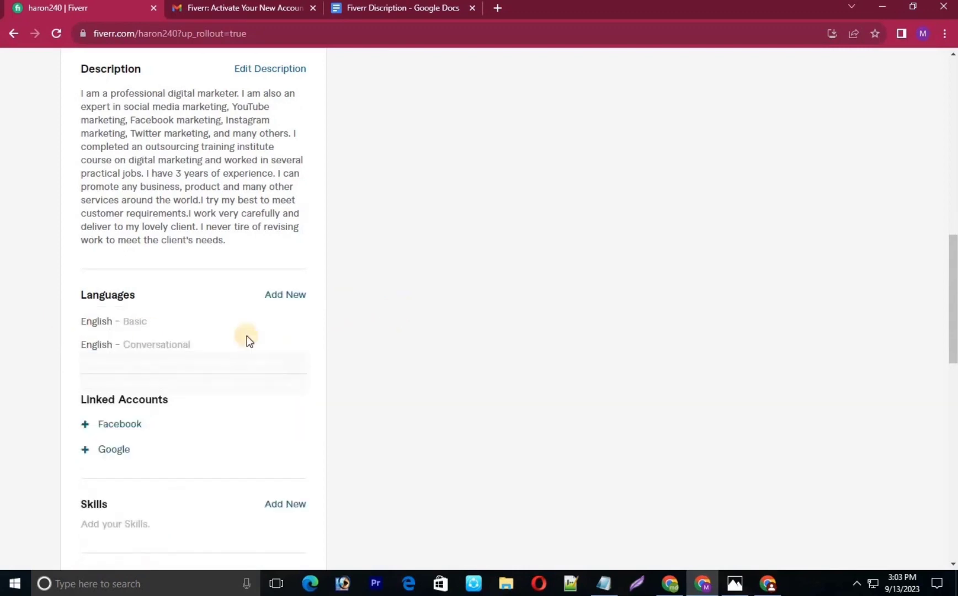
Link the Facebook account and the signed-in Google account to the profile, approving Facebook's access request
scroll(114, 248, "down", 3)
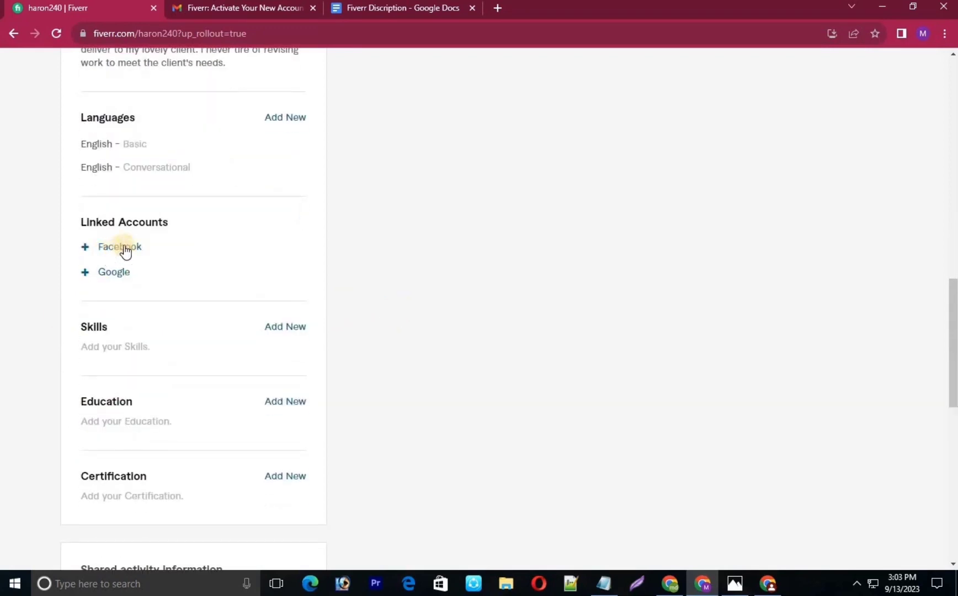
left_click(122, 253)
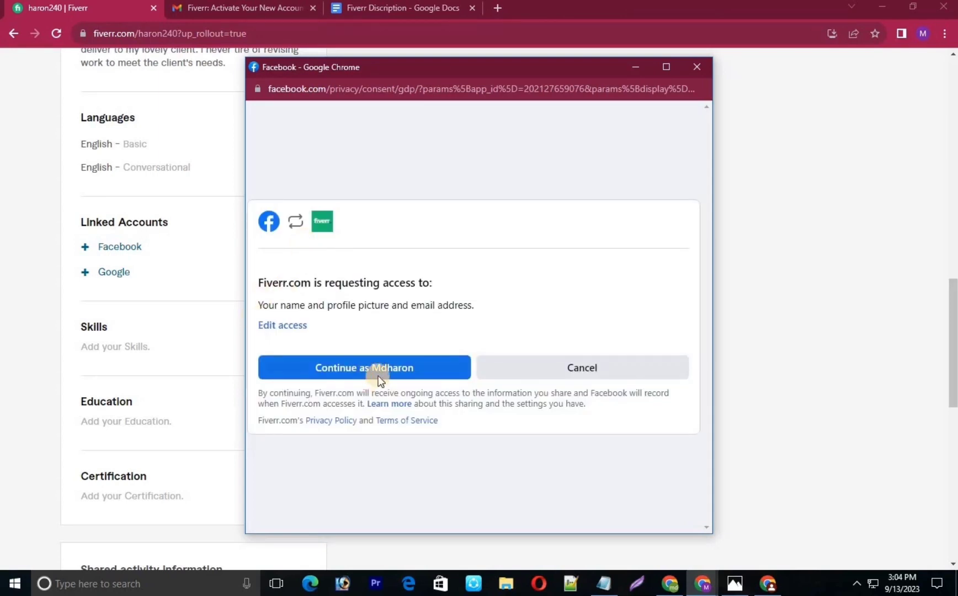
left_click(414, 369)
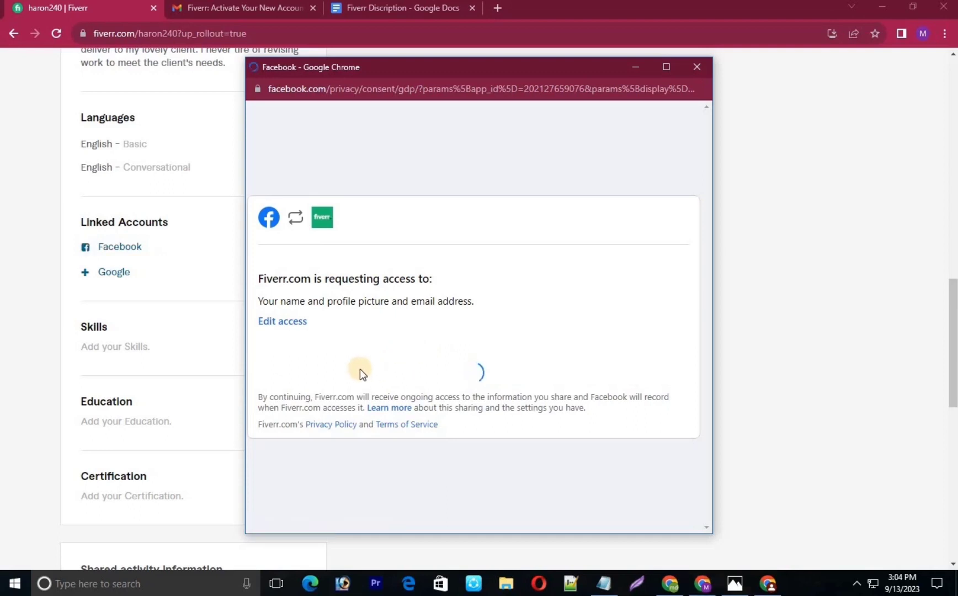
left_click(105, 279)
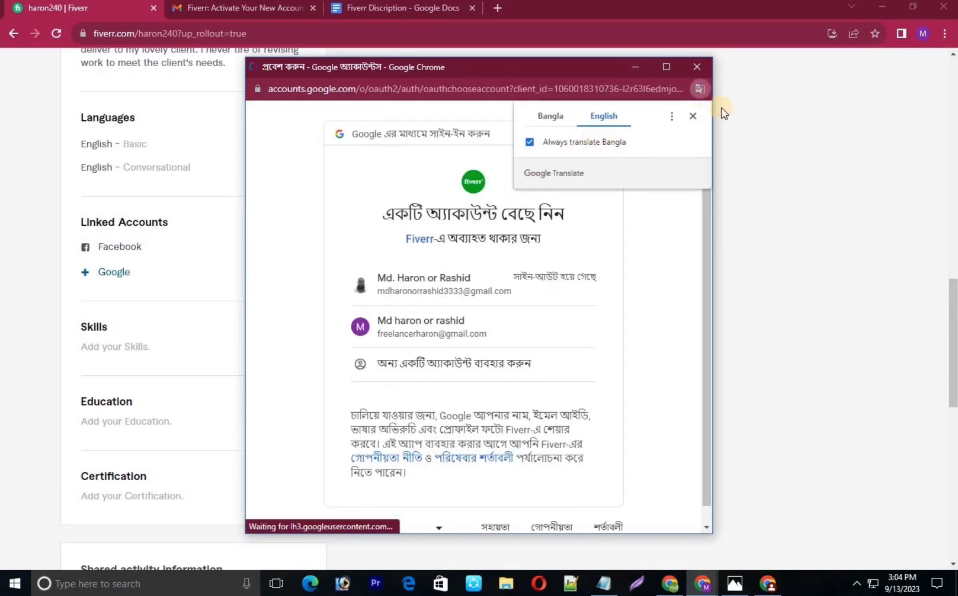
left_click(694, 116)
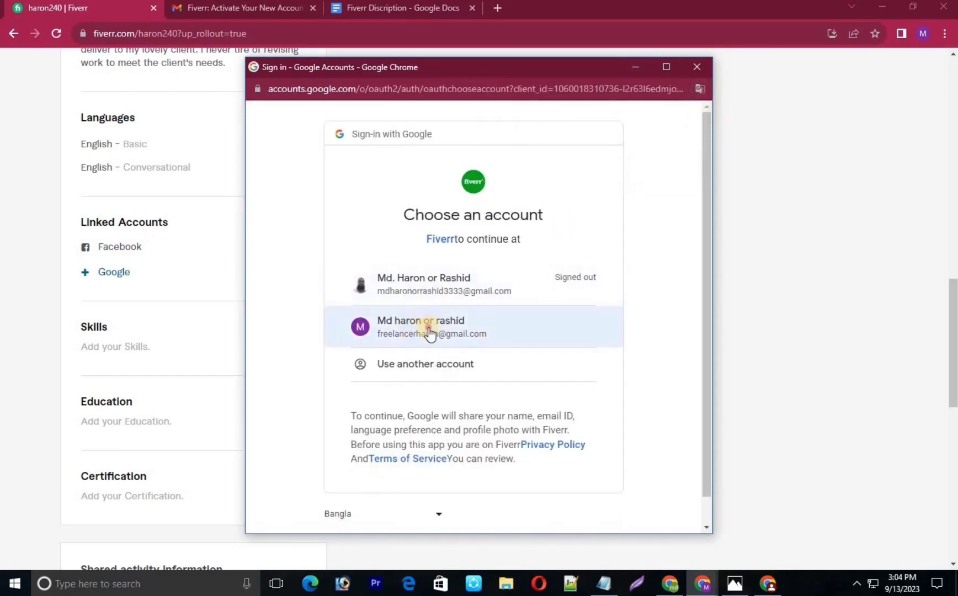
left_click(425, 327)
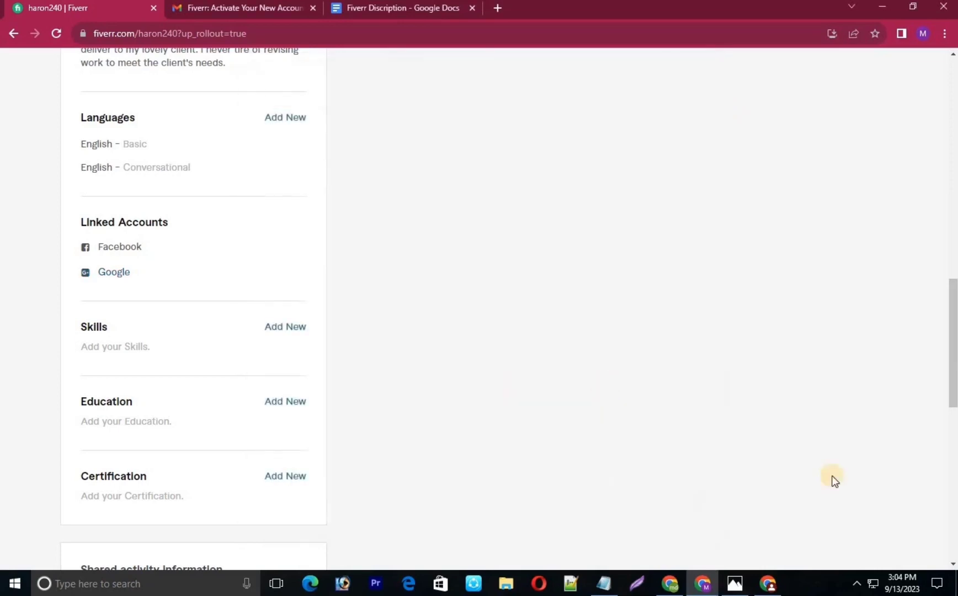
Add Digital marketing with the experience level Expert to the profile's skills
scroll(187, 331, "down", 2)
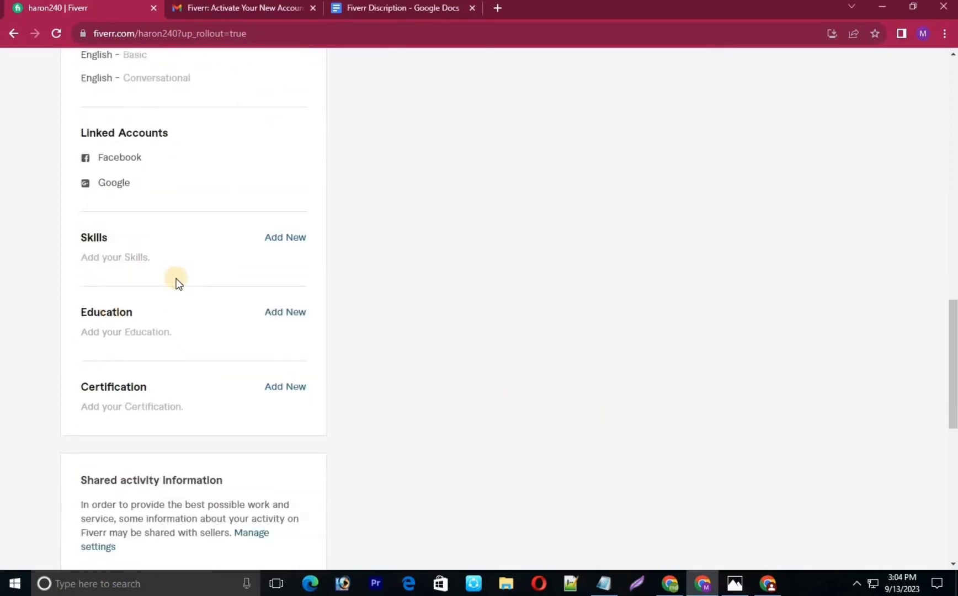
scroll(117, 290, "down", 4)
scroll(195, 282, "up", 4)
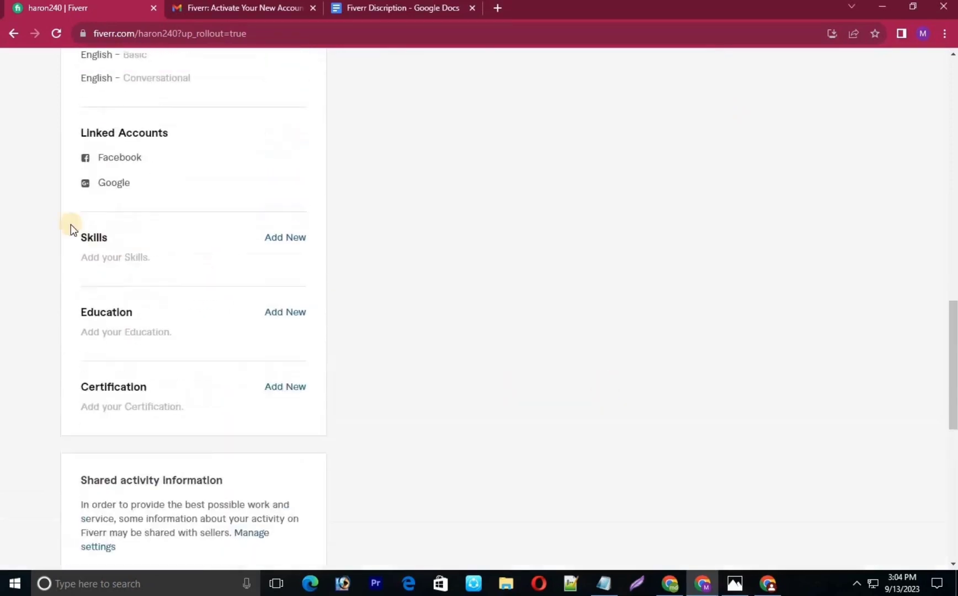
left_click(280, 238)
left_click(152, 274)
type("Dif")
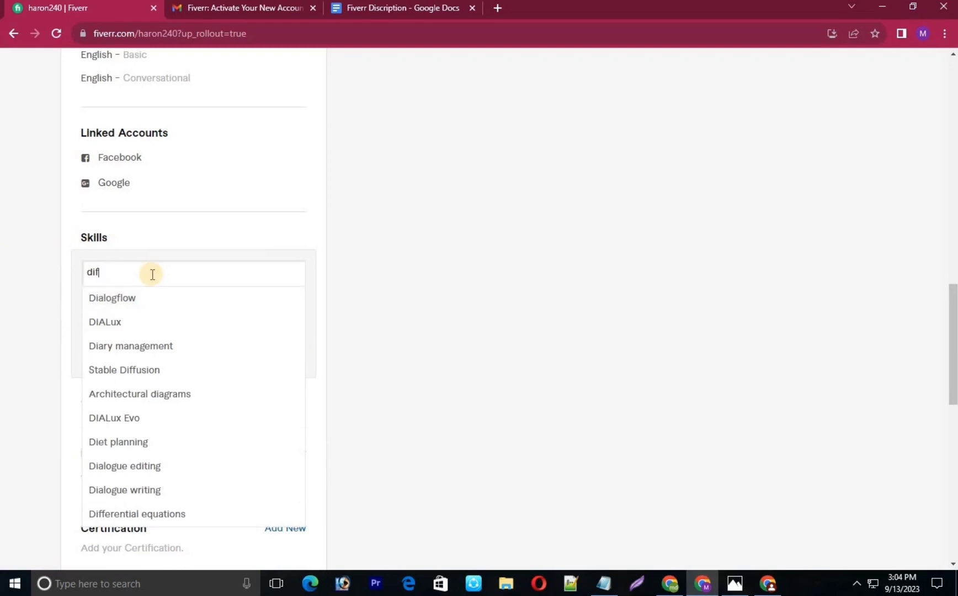
key("BackSpace")
key("BackSpace")
key("BackSpace")
type("Digi")
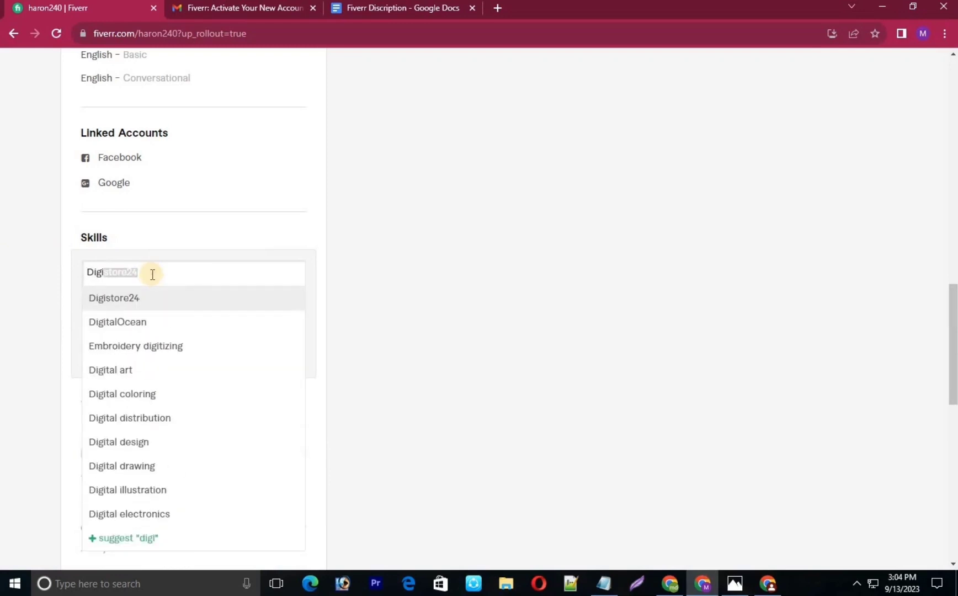
type("ta")
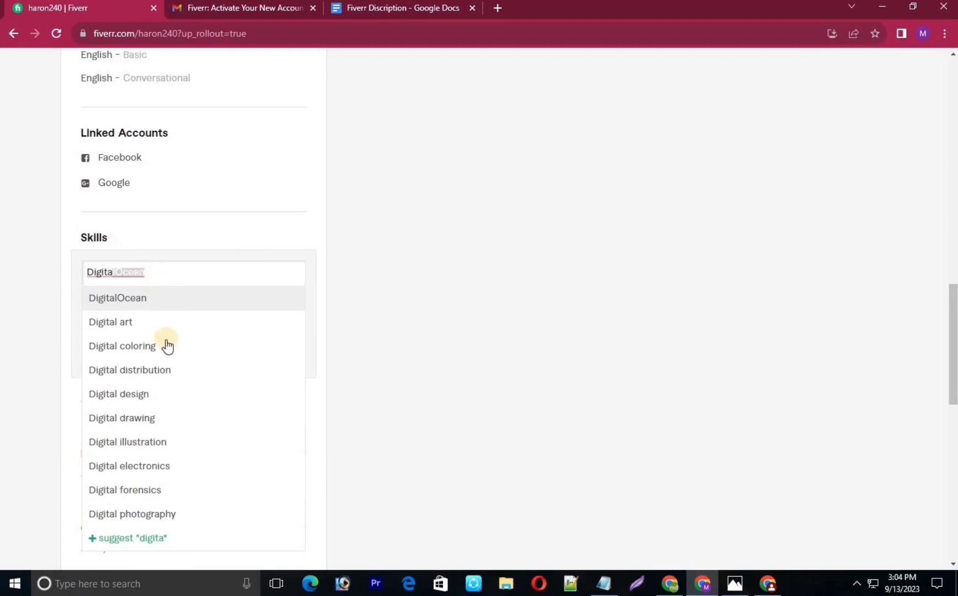
left_click(163, 279)
type("l ma")
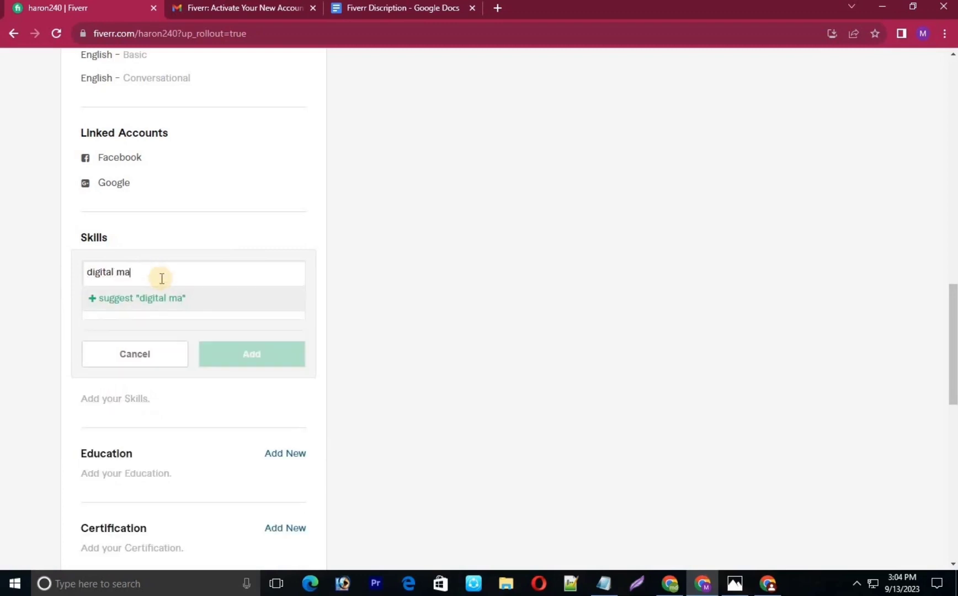
type("rke")
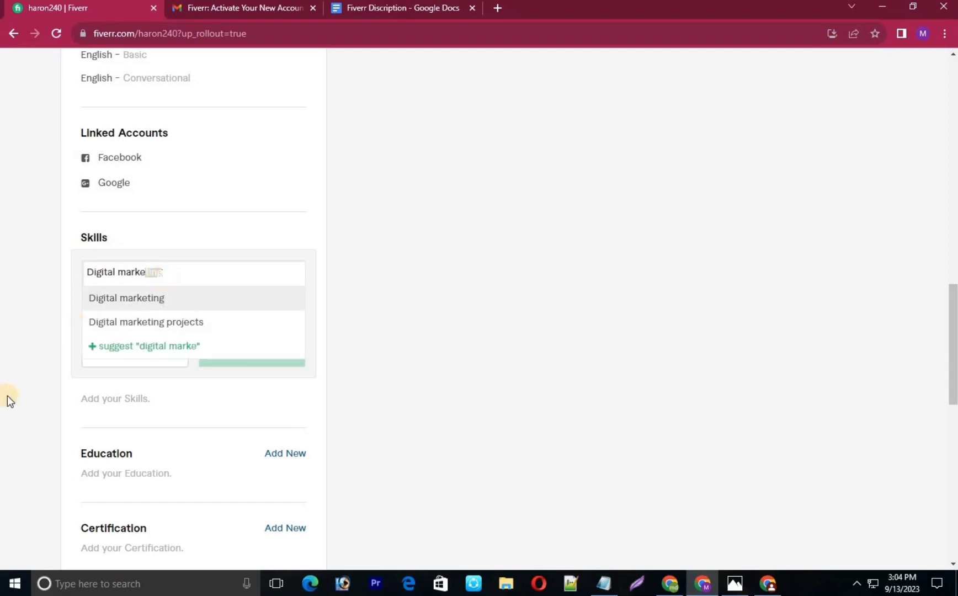
left_click(123, 300)
left_click(198, 309)
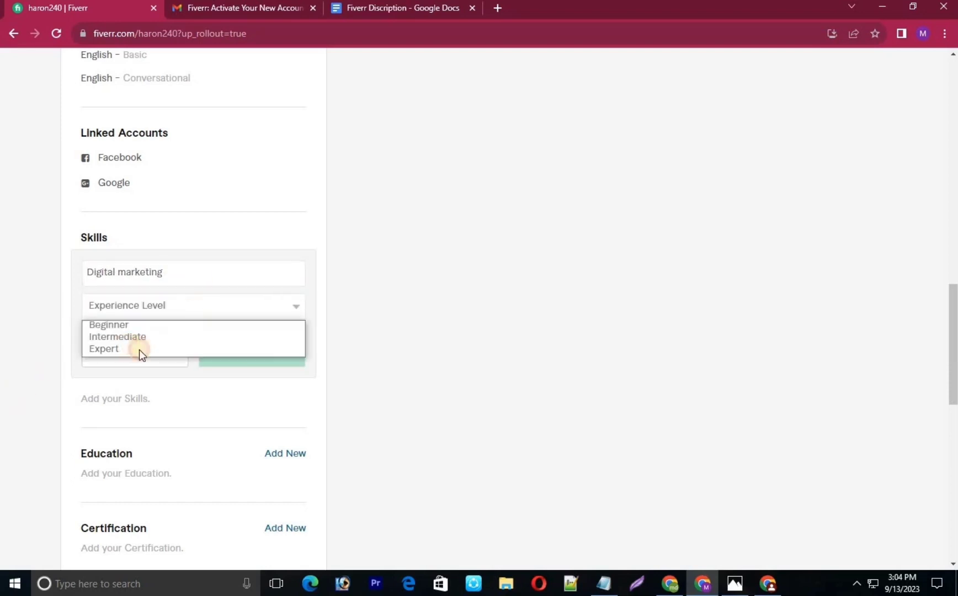
left_click(141, 350)
left_click(222, 347)
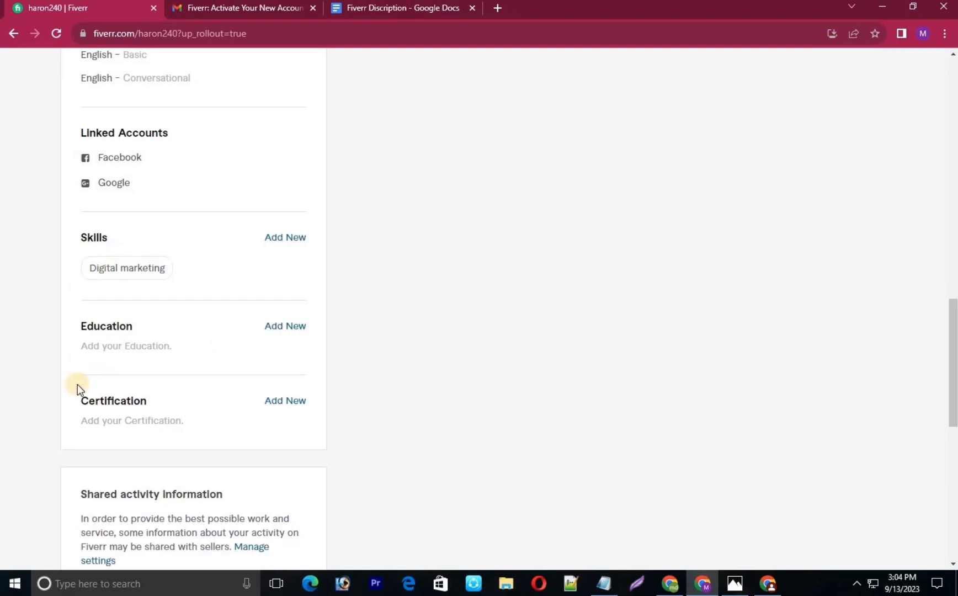
Add Facebook management with the experience level Expert as another profile skill
left_click(278, 243)
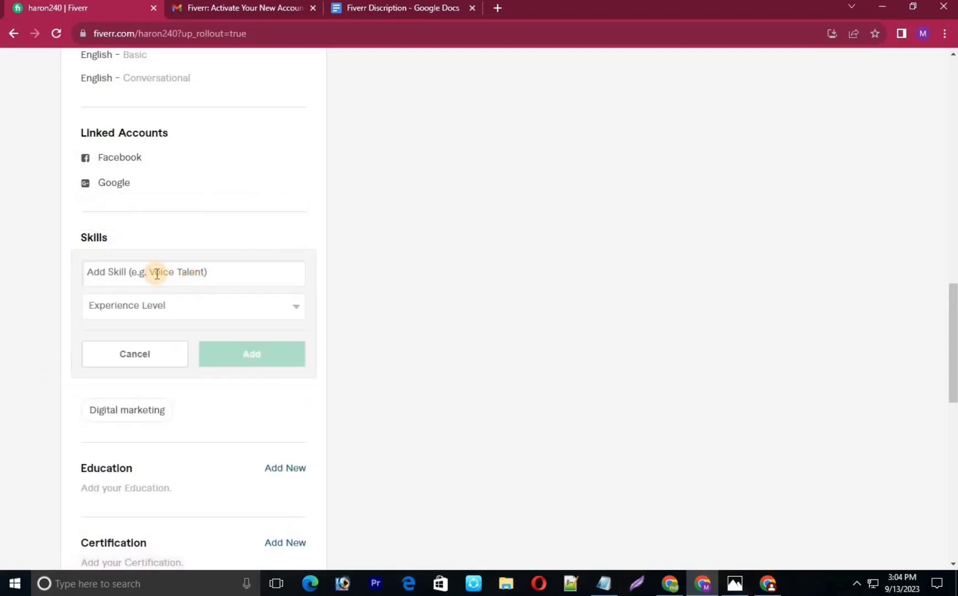
type("face")
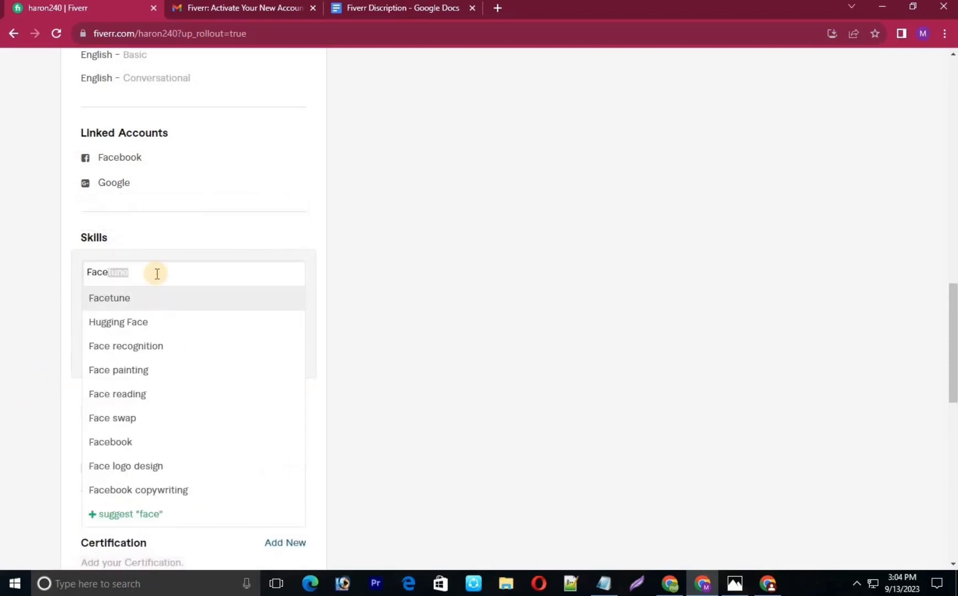
type("book")
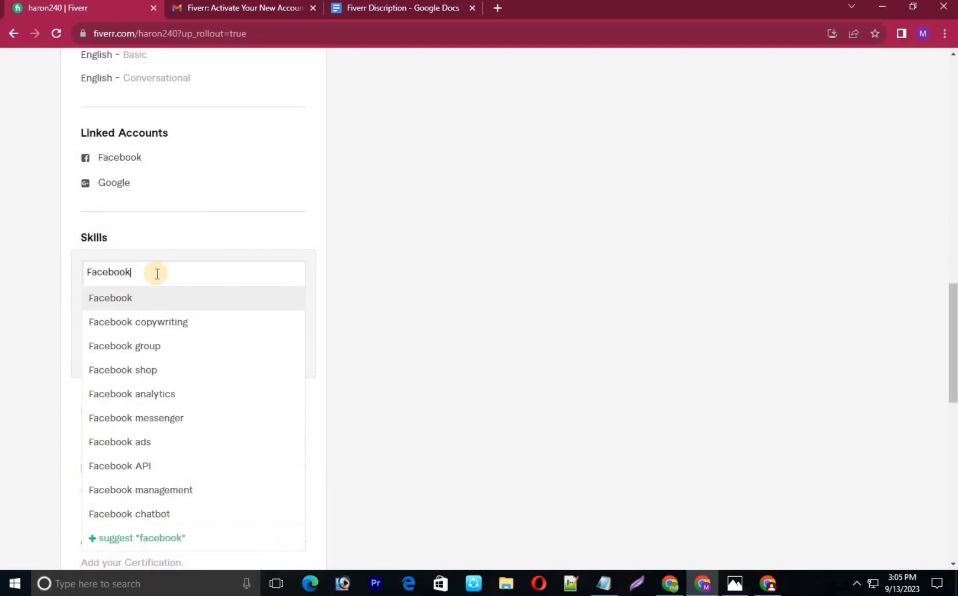
type(" ma")
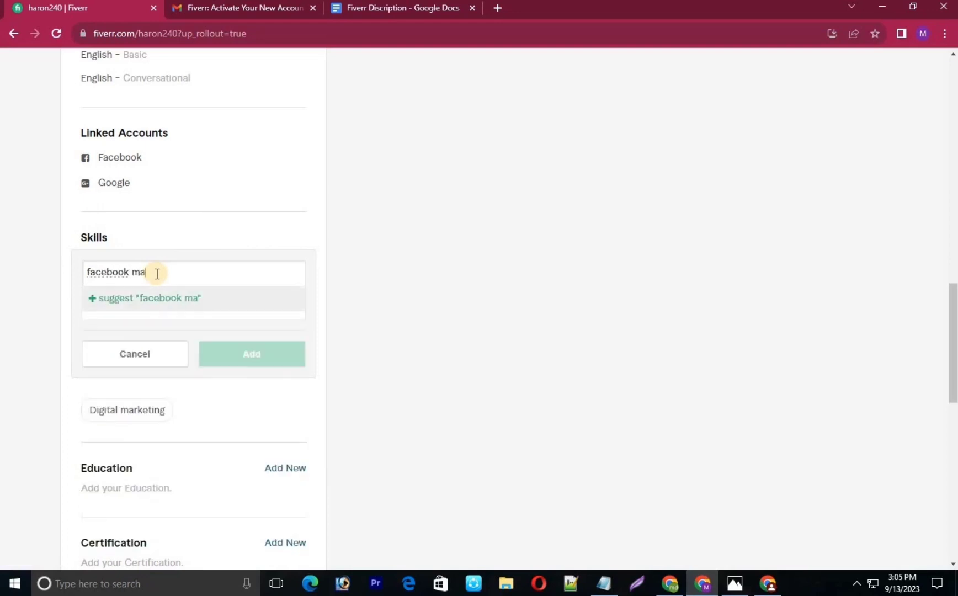
type("na")
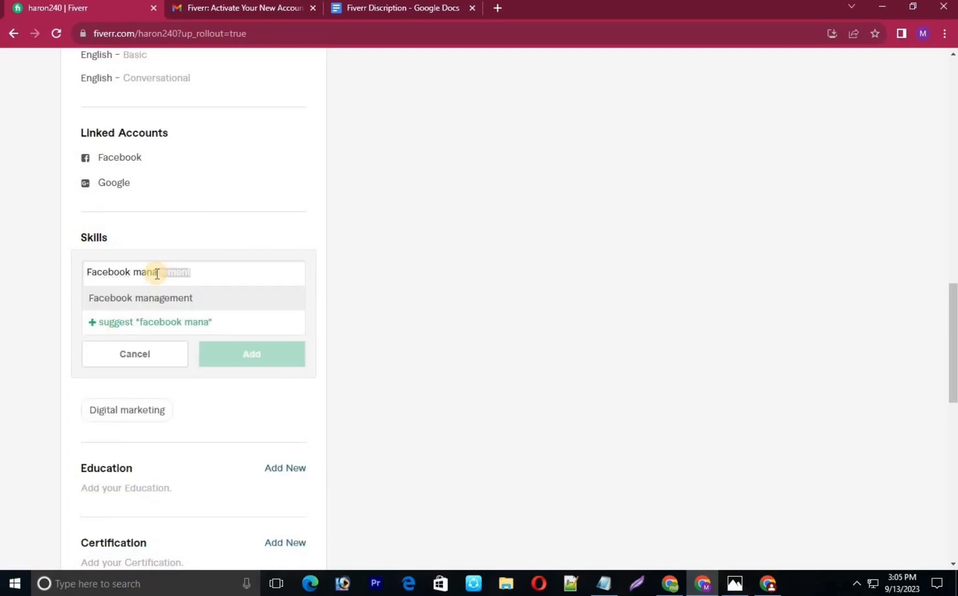
left_click(190, 303)
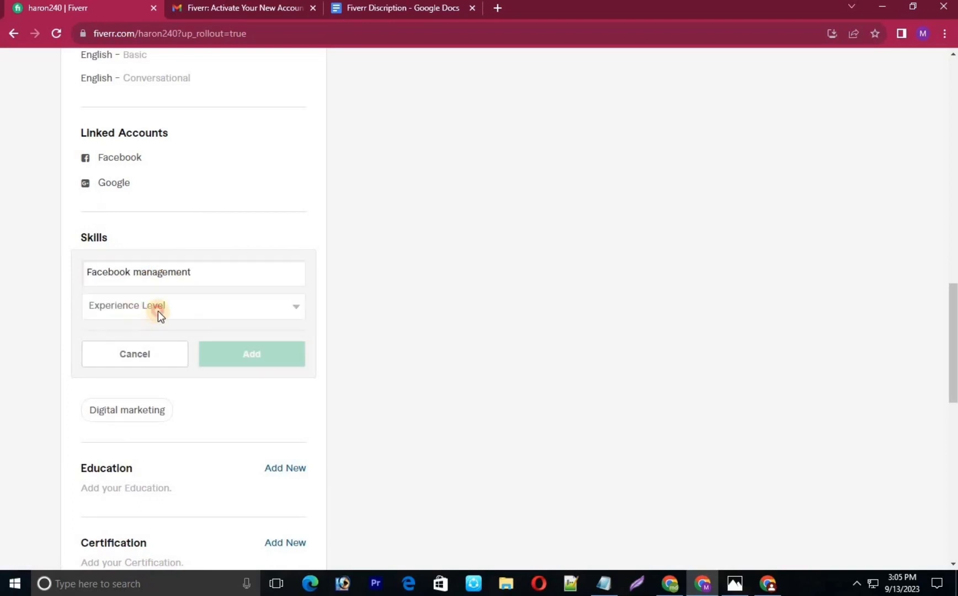
left_click(158, 310)
left_click(145, 348)
left_click(248, 356)
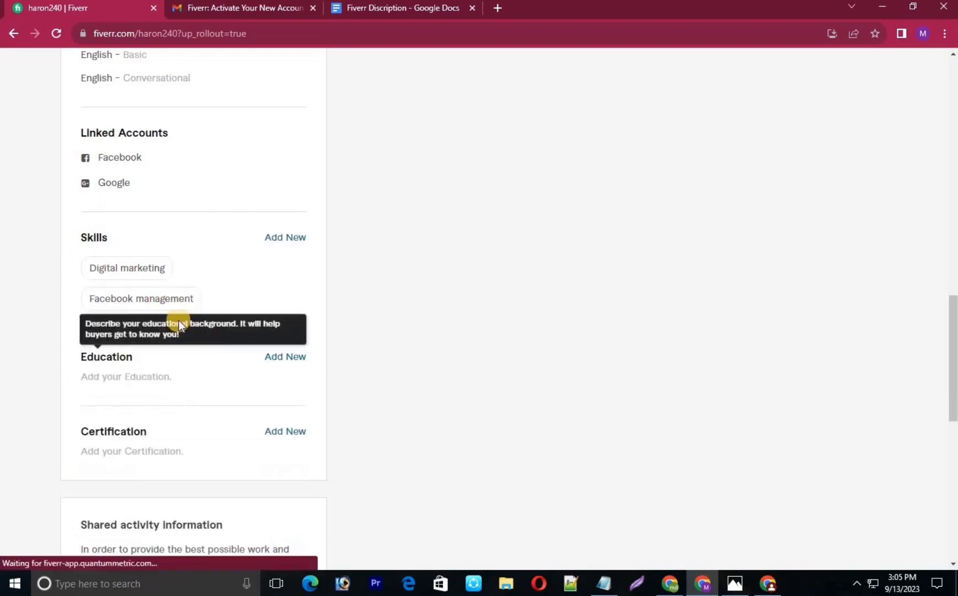
Add YouTube marketing with the experience level Expert to the skills list
left_click(271, 238)
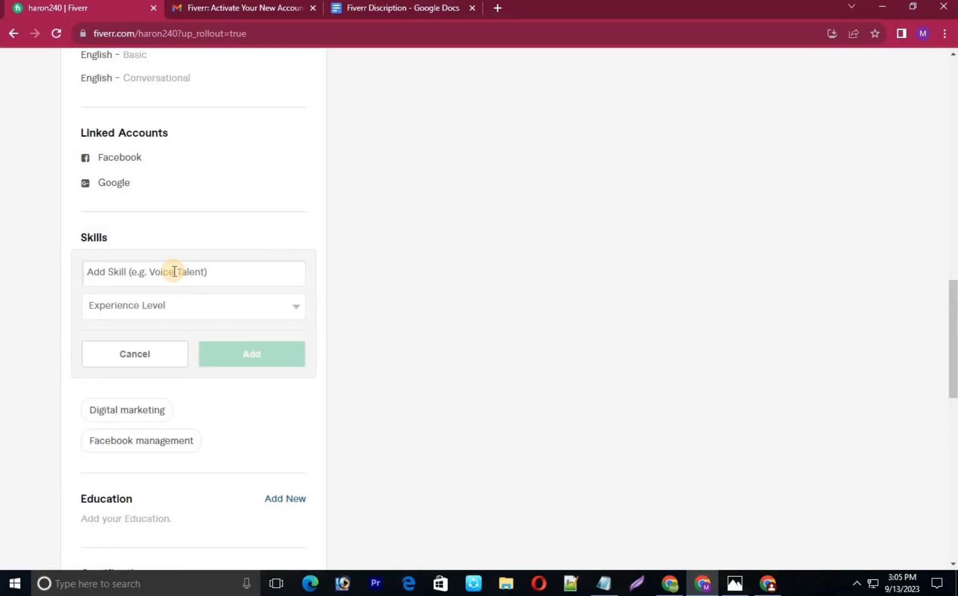
type("yourt")
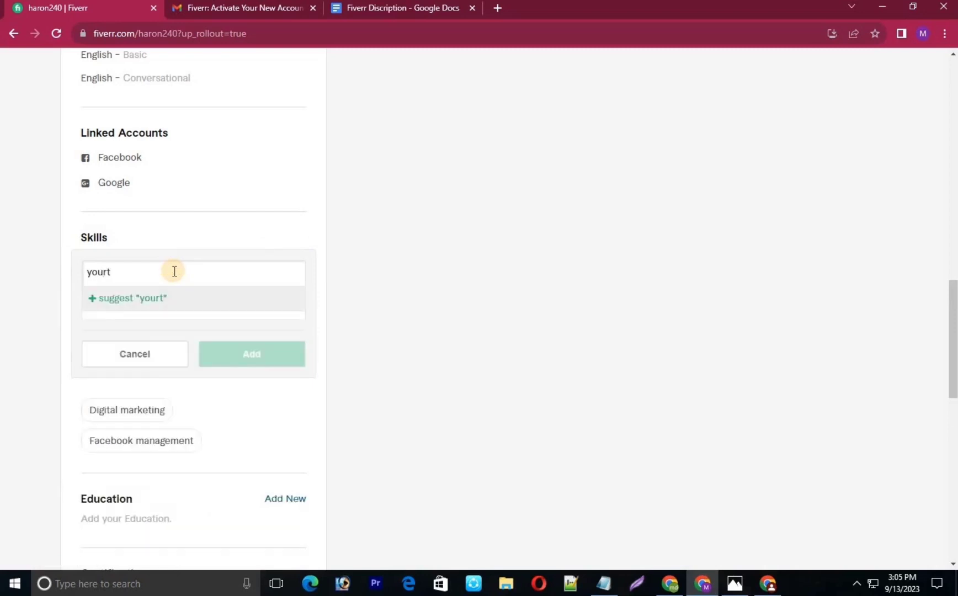
key("BackSpace")
key("BackSpace")
key("BackSpace")
key("BackSpace")
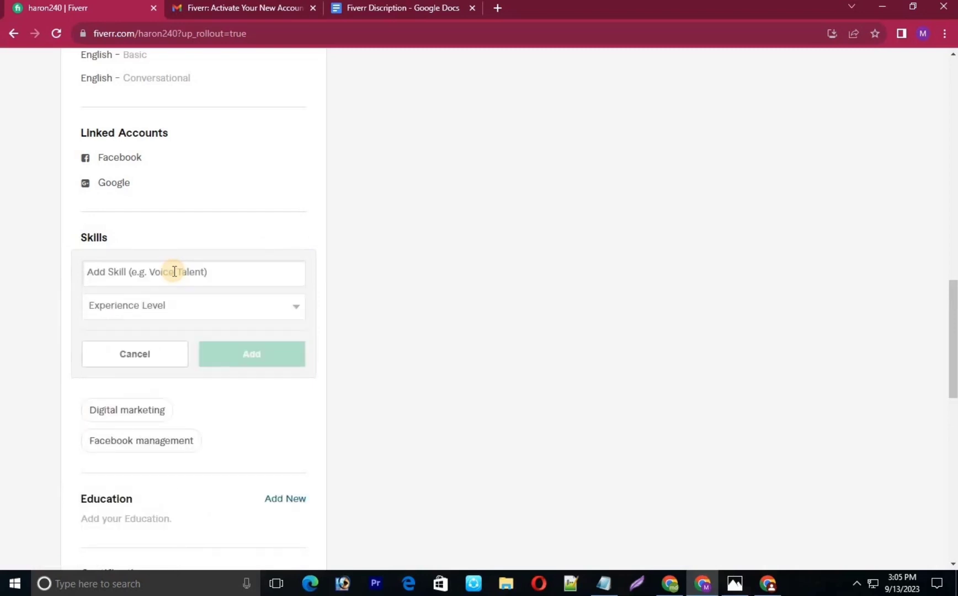
type("youtu")
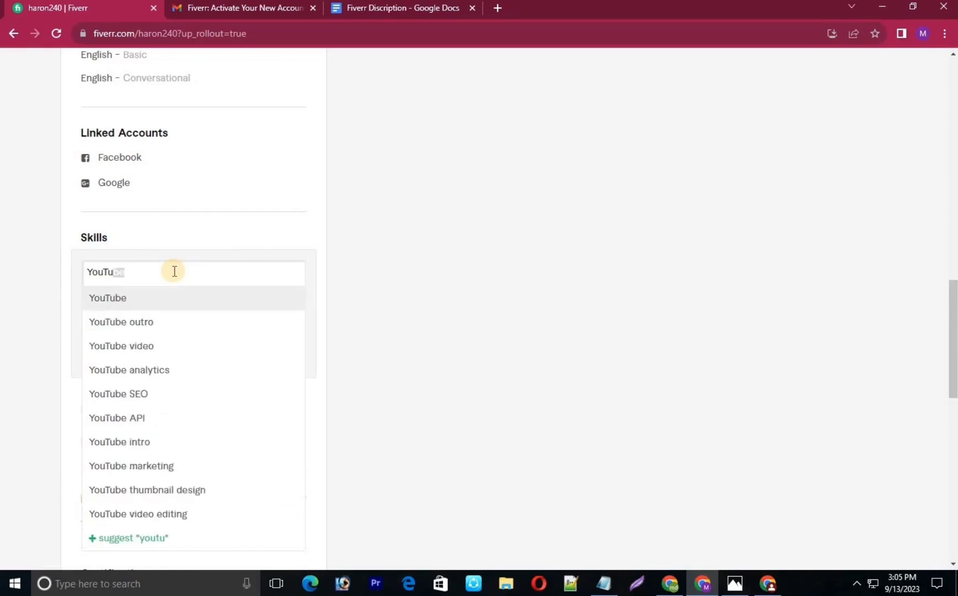
type("be ")
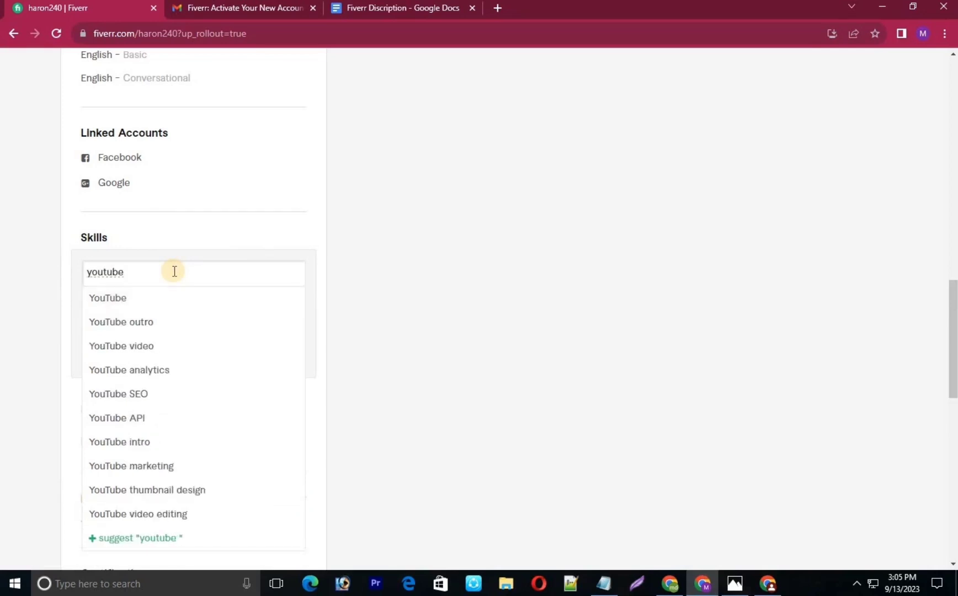
type("marke")
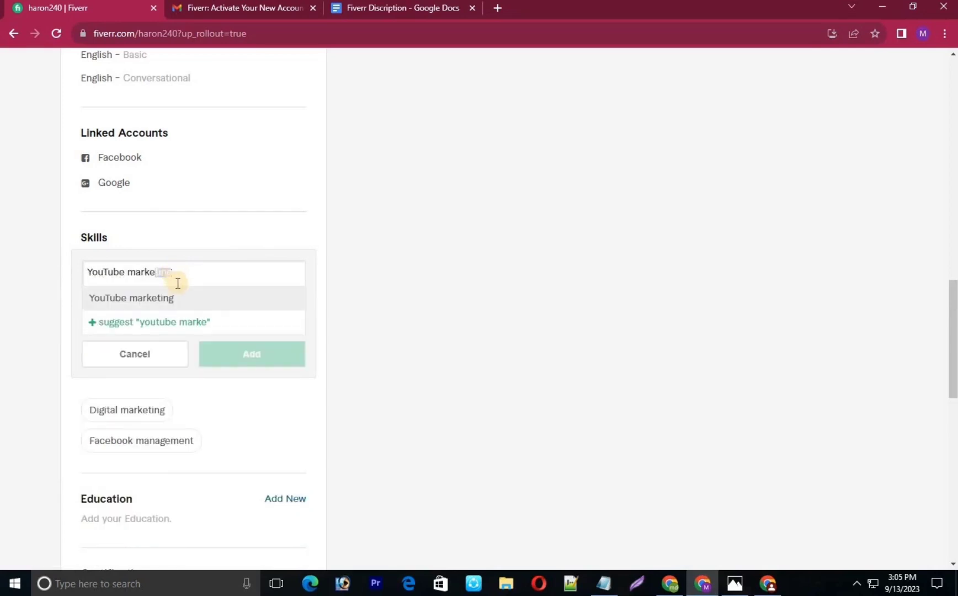
left_click(183, 297)
left_click(176, 304)
left_click(161, 349)
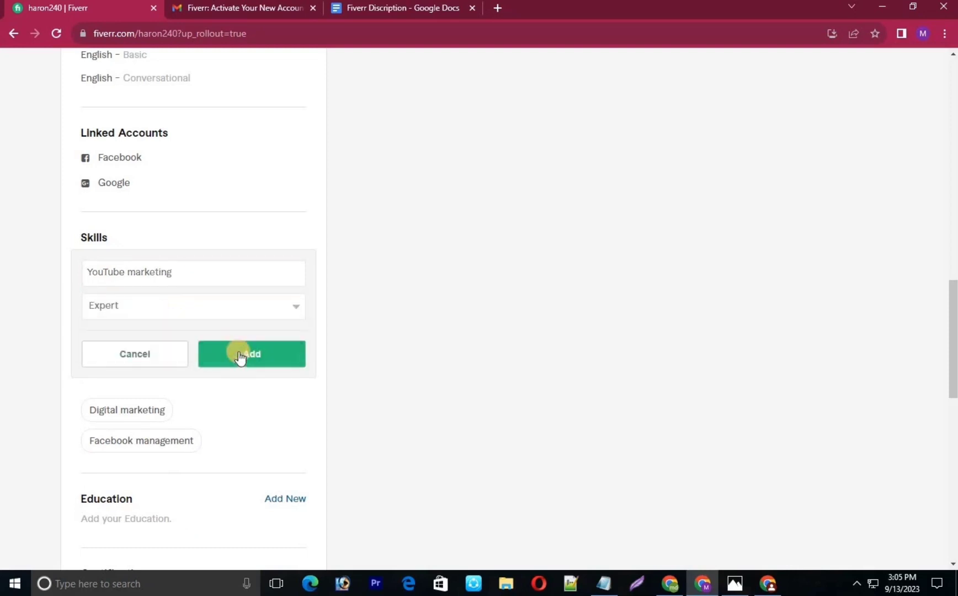
left_click(240, 357)
Start a new Education entry with the country Bangladesh and the college Mymensingh Polytechnic Institute
scroll(182, 396, "down", 2)
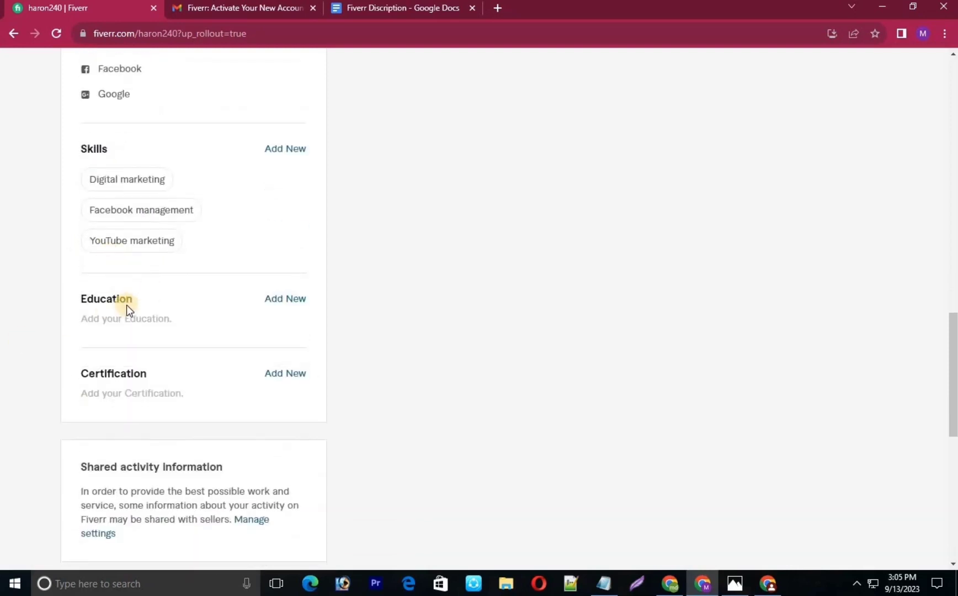
left_click(281, 300)
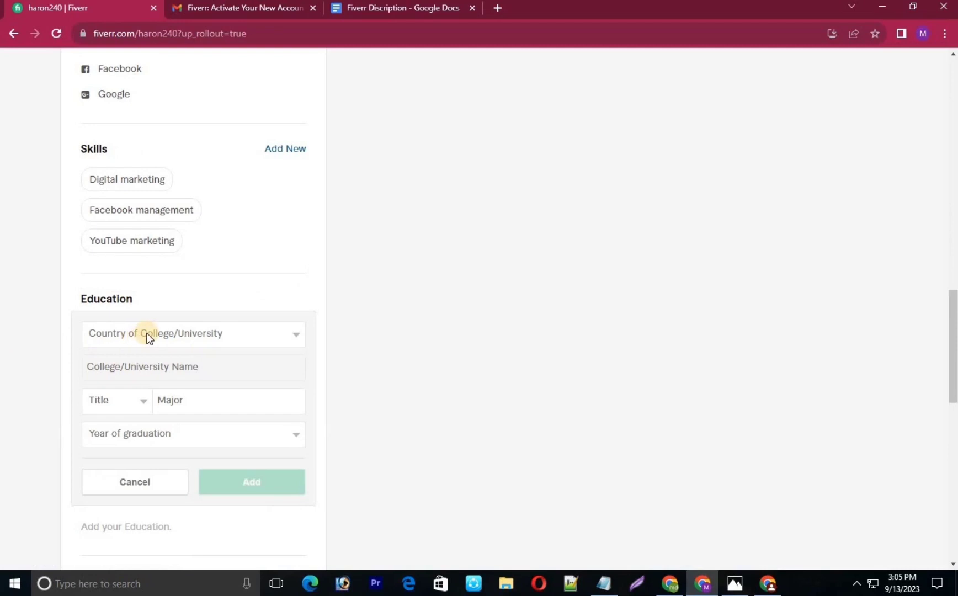
left_click(147, 333)
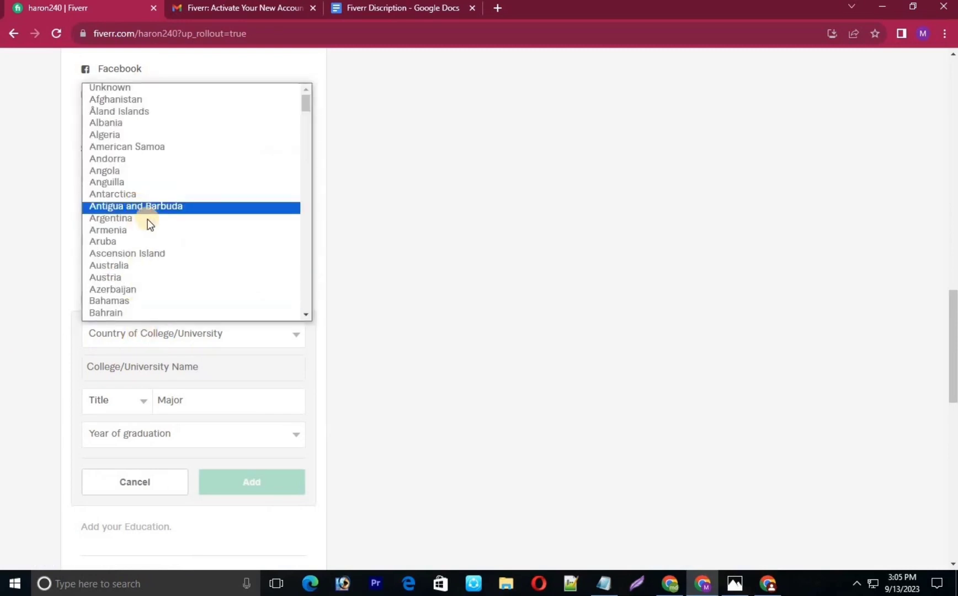
scroll(157, 275, "down", 3)
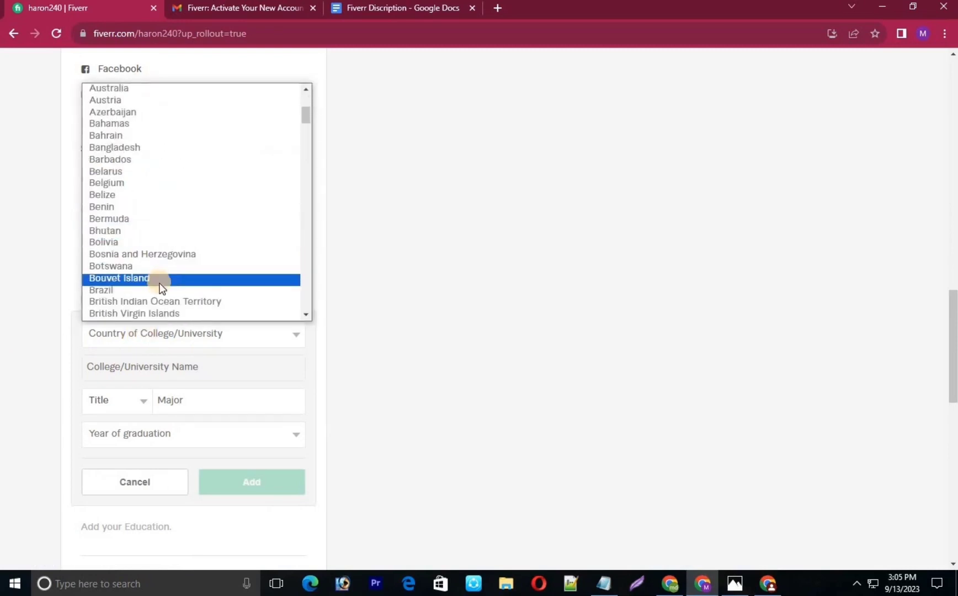
left_click(126, 149)
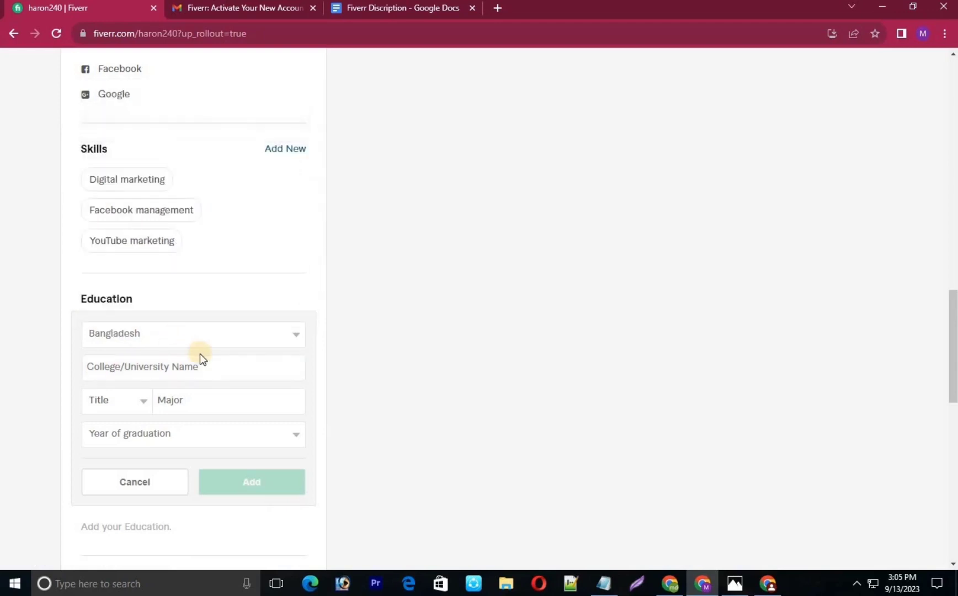
left_click(187, 370)
type("Mymensi")
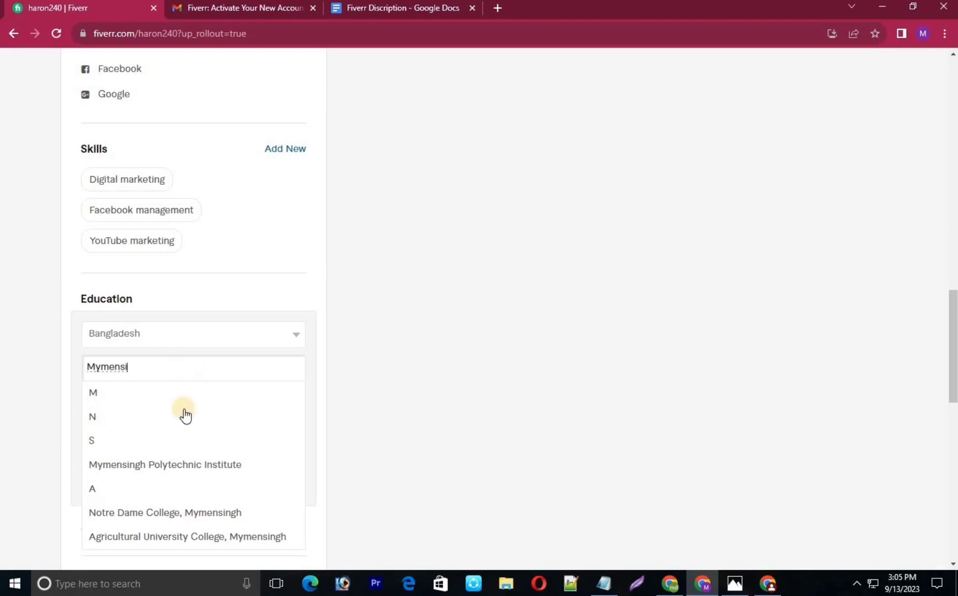
left_click(156, 469)
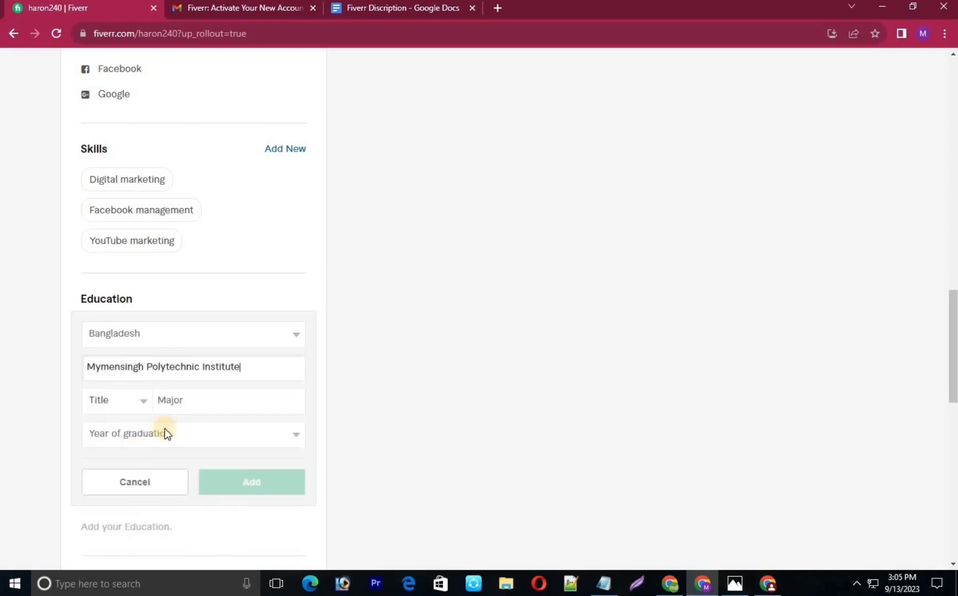
Set the major of the education entry to Computer Science And Engineering
left_click(125, 403)
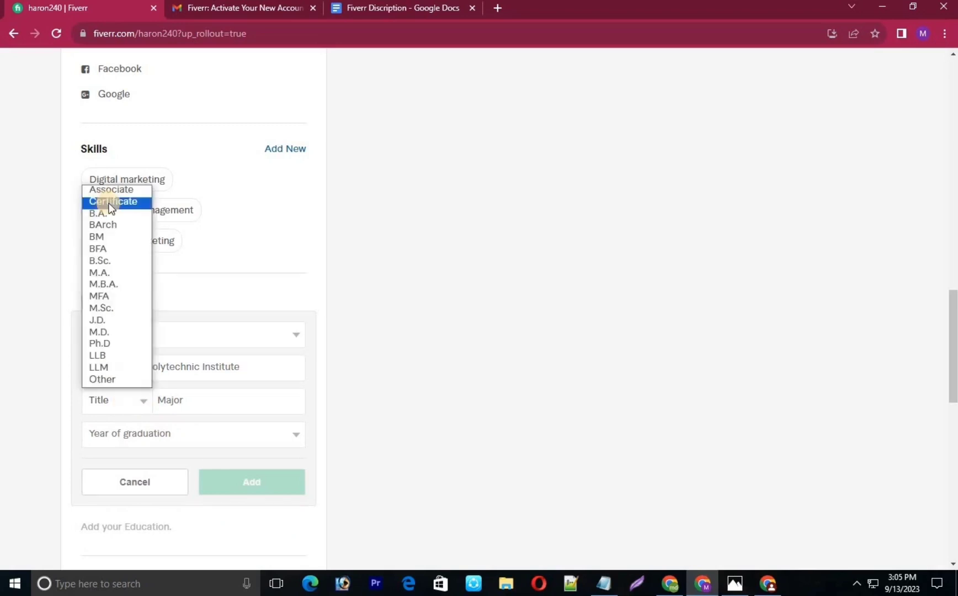
left_click(182, 401)
type("Computer Science")
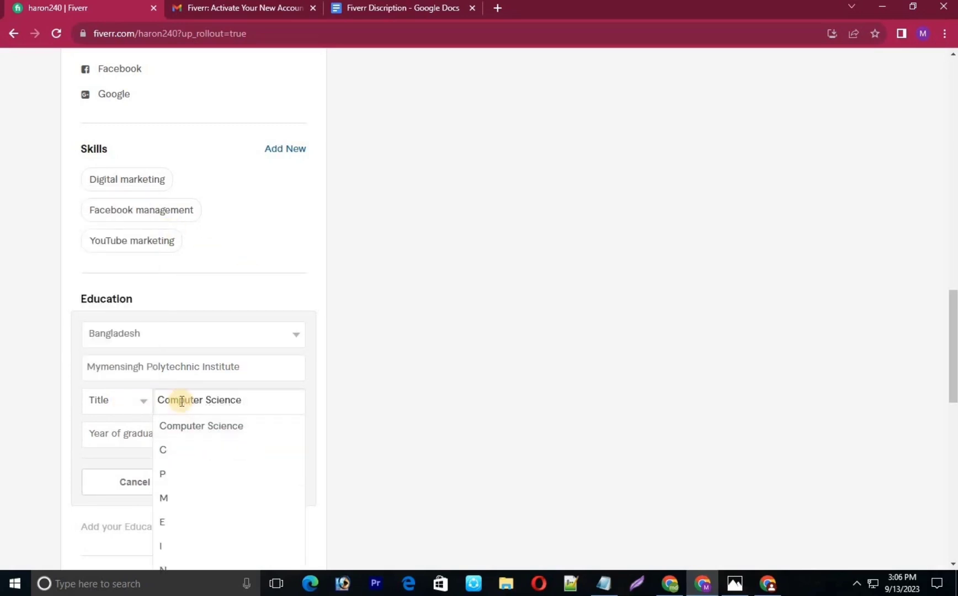
type(" A")
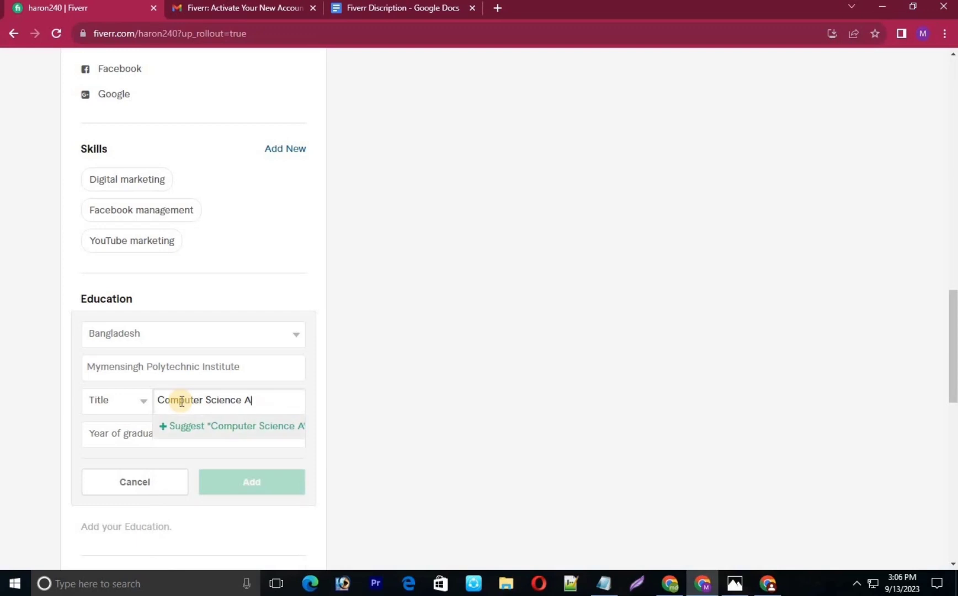
type("bnd")
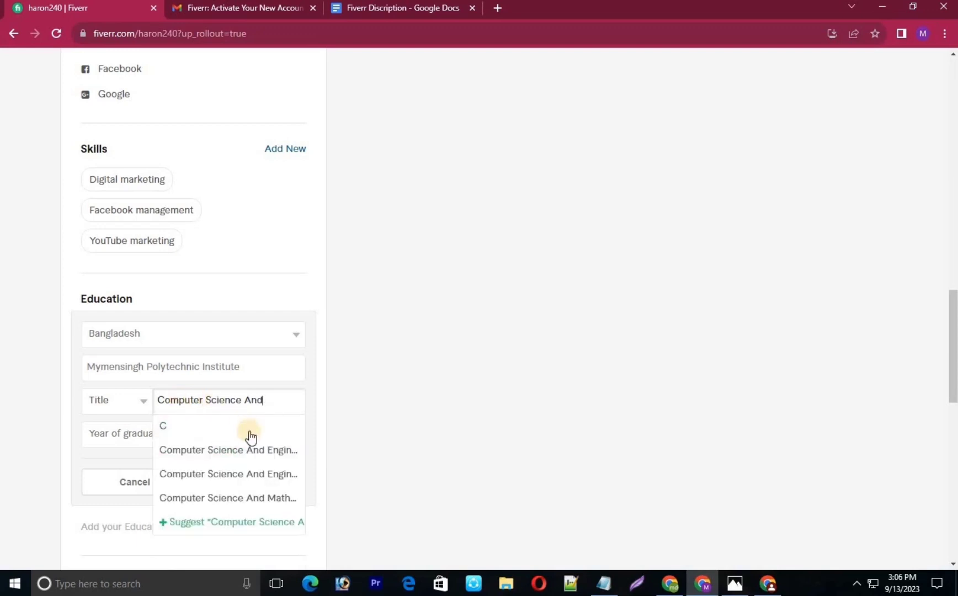
left_click(269, 451)
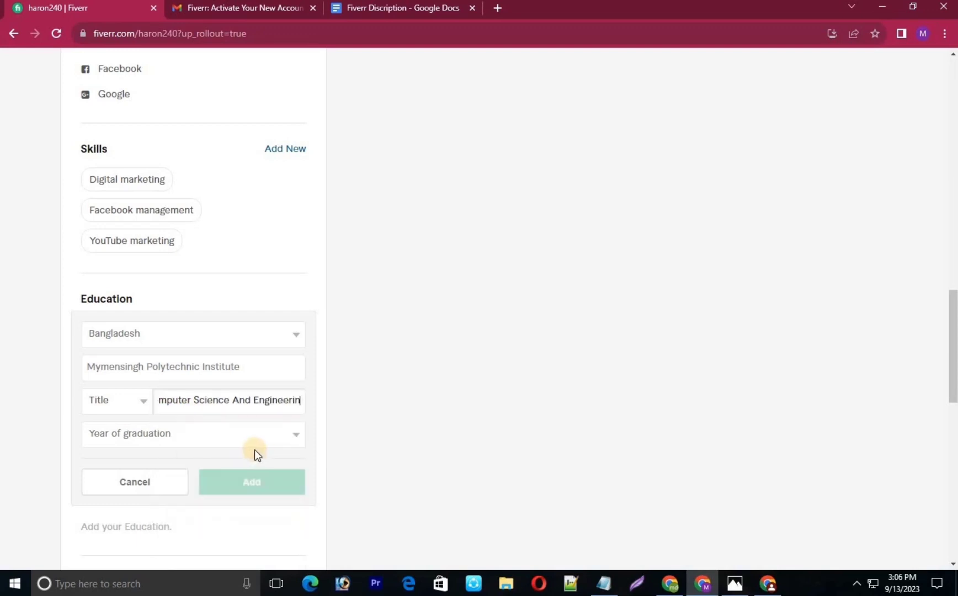
Set the education entry's title to Certificate and its graduation year to 2015, and add it to the profile
left_click(125, 401)
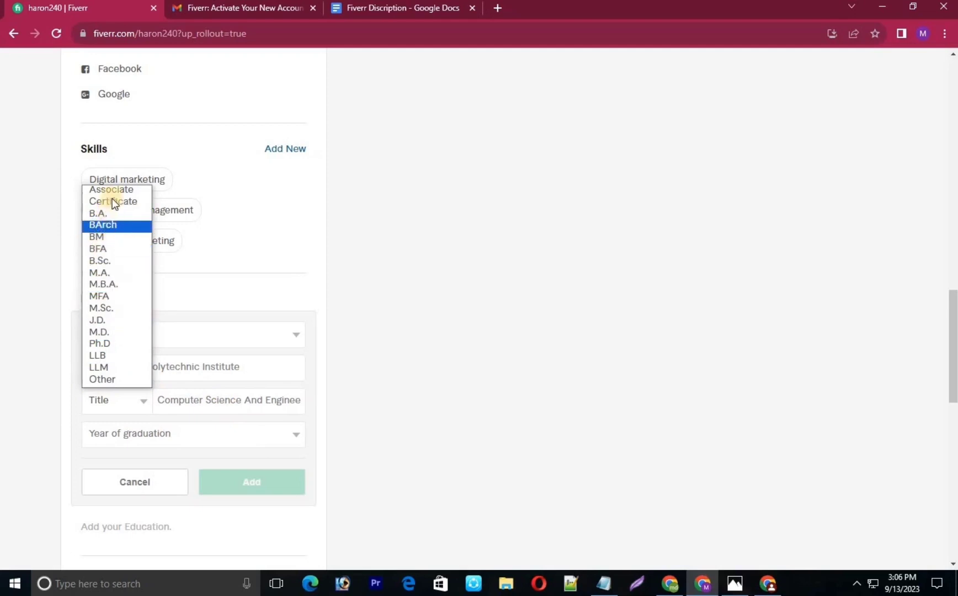
left_click(126, 204)
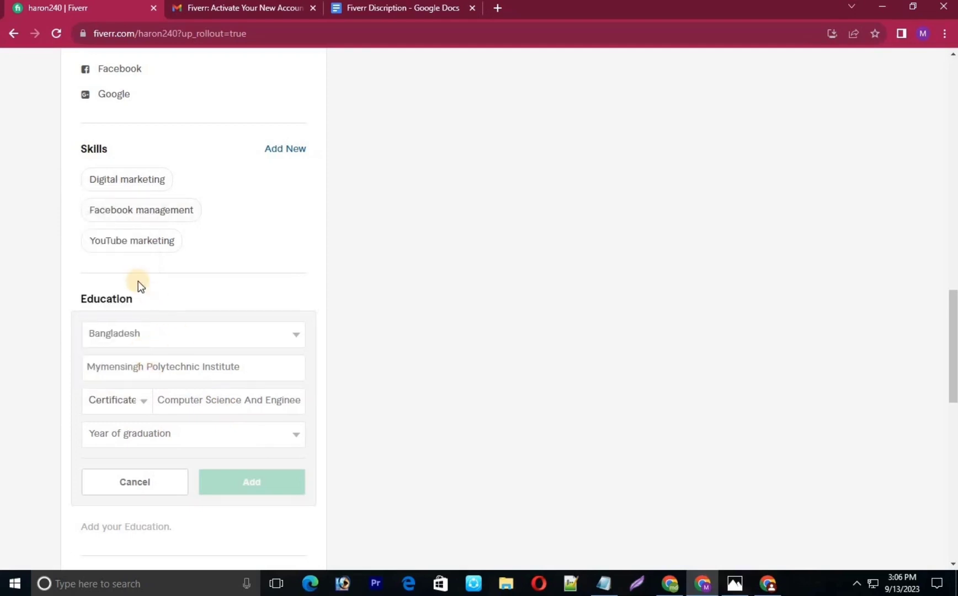
left_click(193, 438)
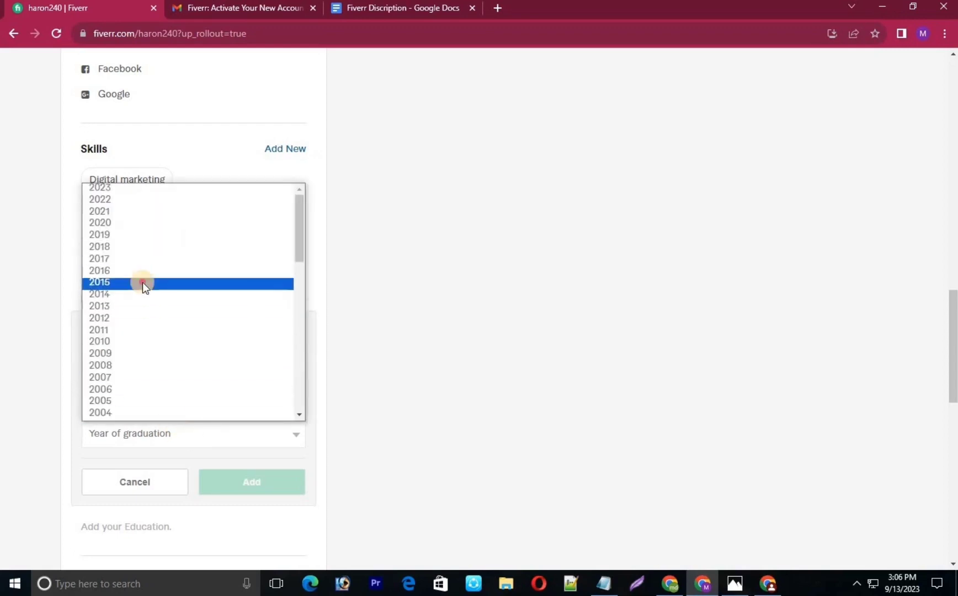
left_click(142, 282)
scroll(243, 447, "down", 2)
left_click(250, 402)
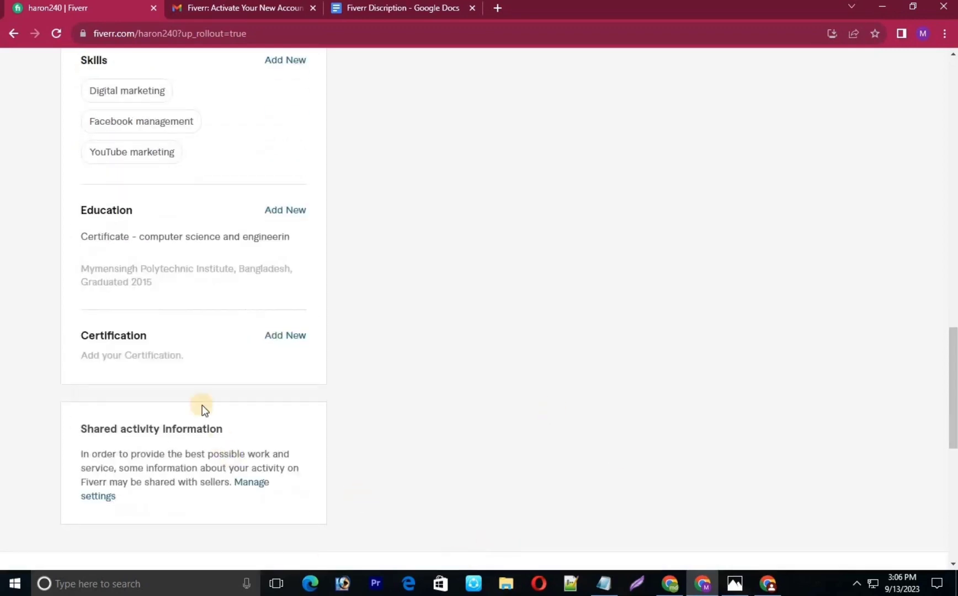
Add a Digital Marketing certification from Outsourcing Bd Institute with the year 2016 to the profile
mouse_move(186, 280)
left_click(285, 336)
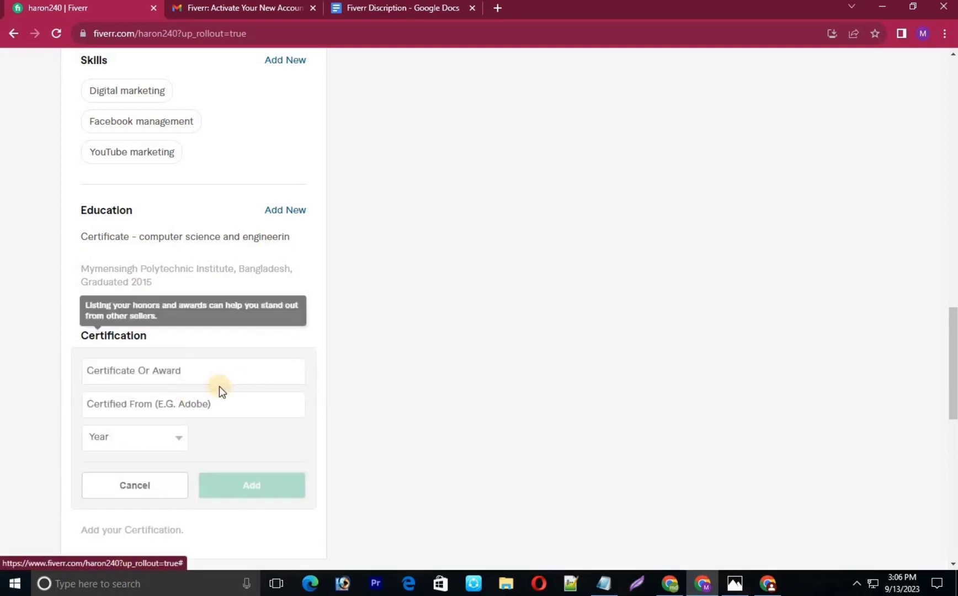
left_click(150, 375)
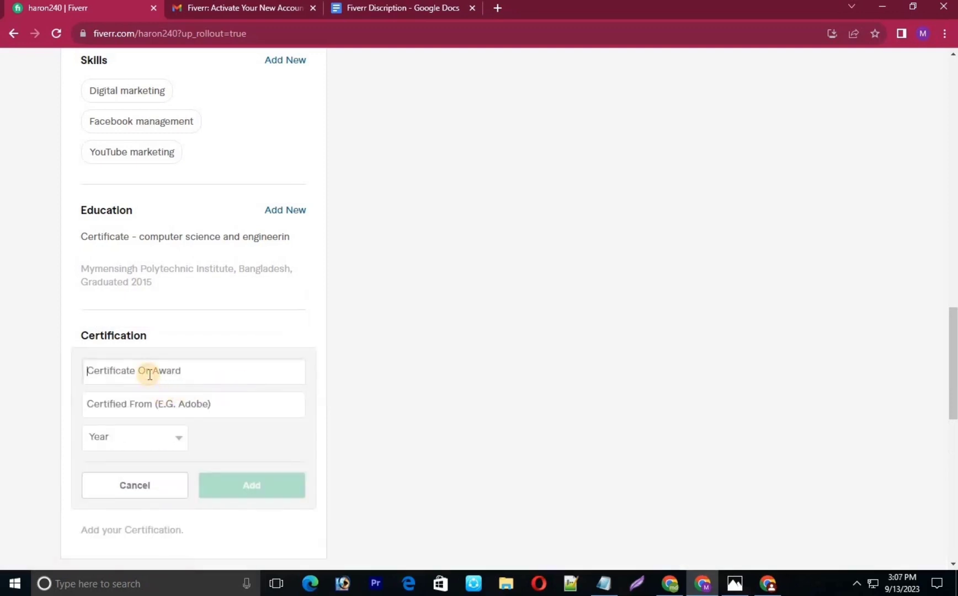
type("Digital Marketing")
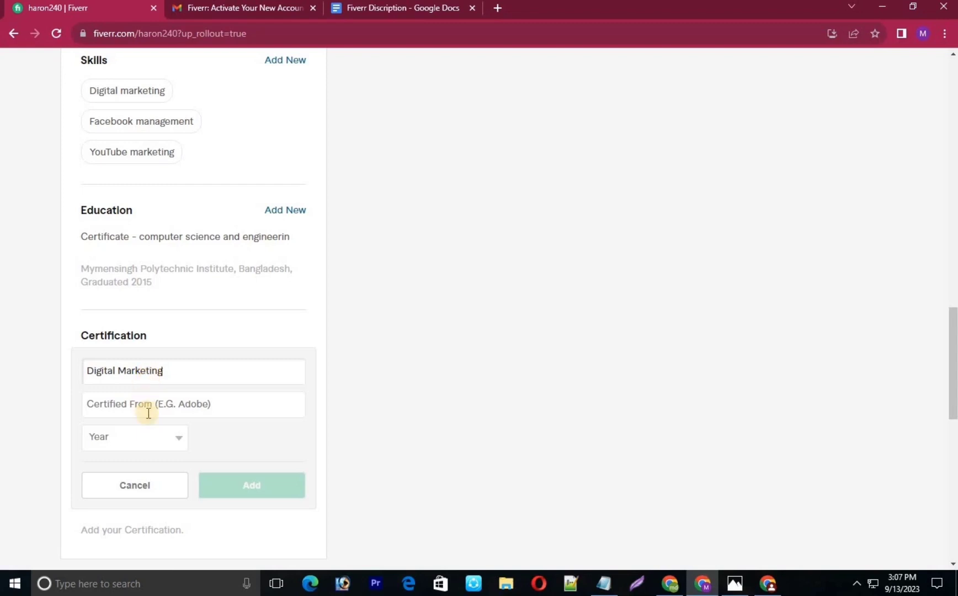
left_click(147, 411)
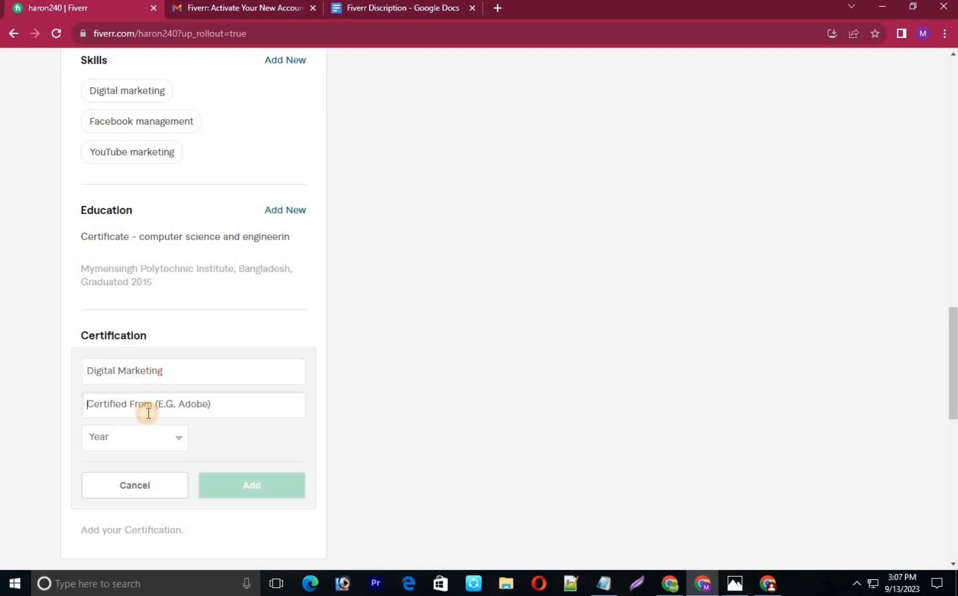
right_click(117, 410)
left_click(131, 306)
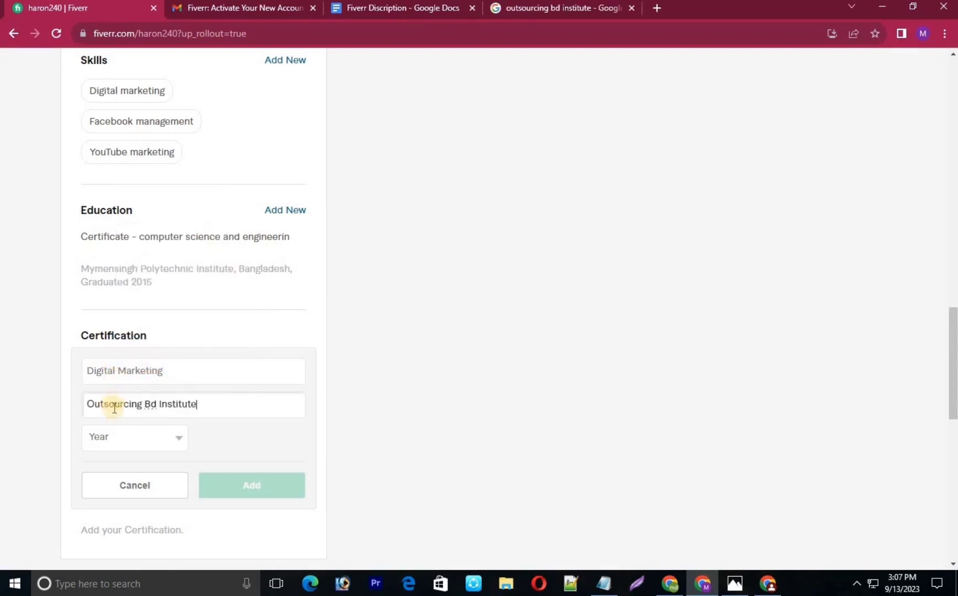
left_click(166, 437)
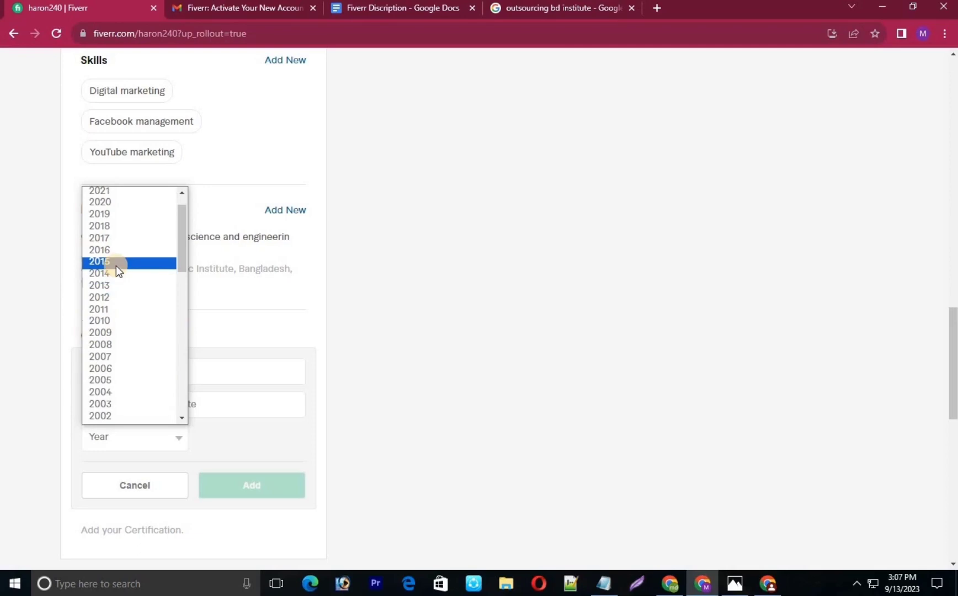
left_click(120, 251)
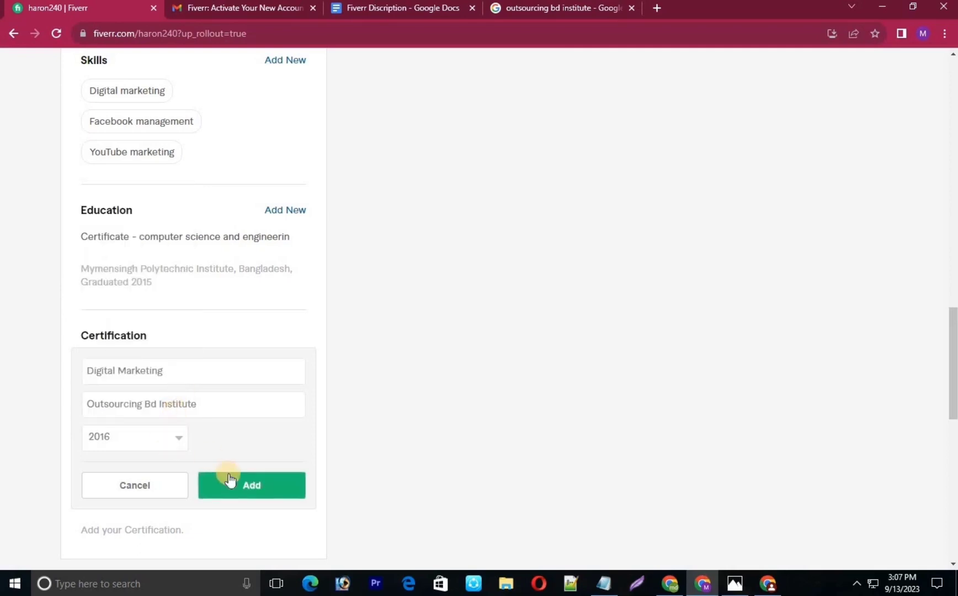
left_click(280, 474)
Start the process of becoming a seller from the completed profile page
scroll(111, 223, "down", 3)
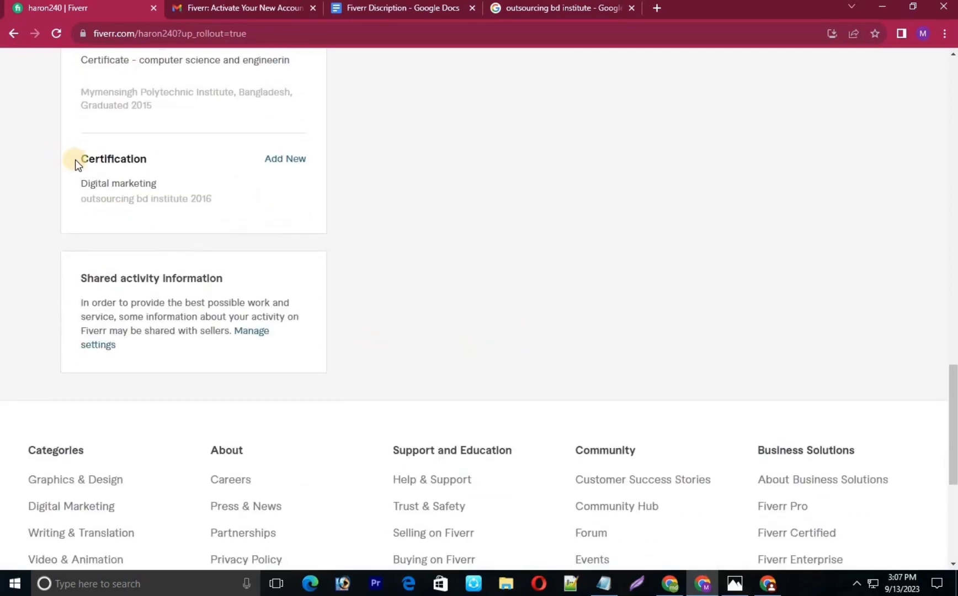
scroll(78, 163, "up", 3)
scroll(230, 408, "down", 5)
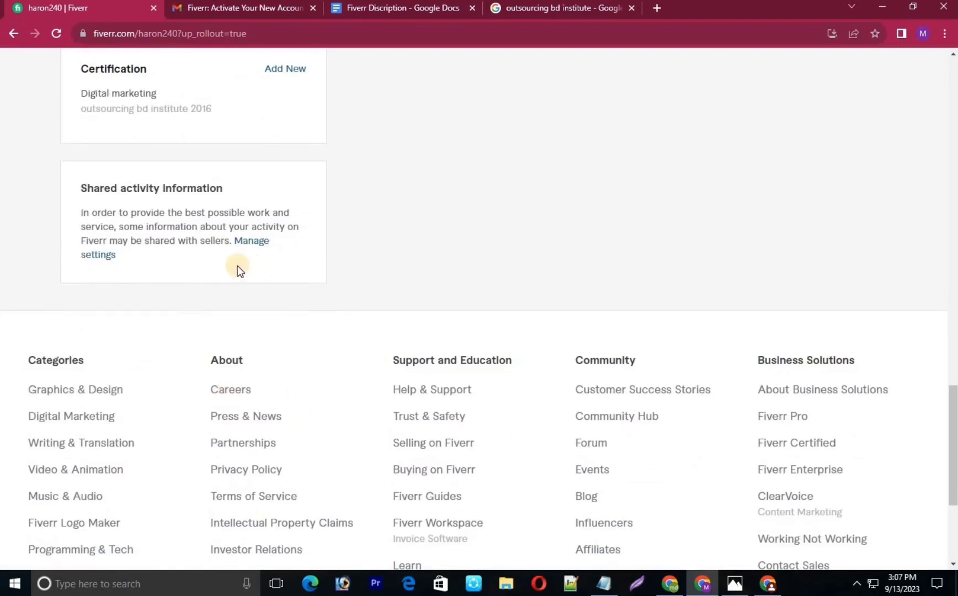
scroll(453, 299, "up", 15)
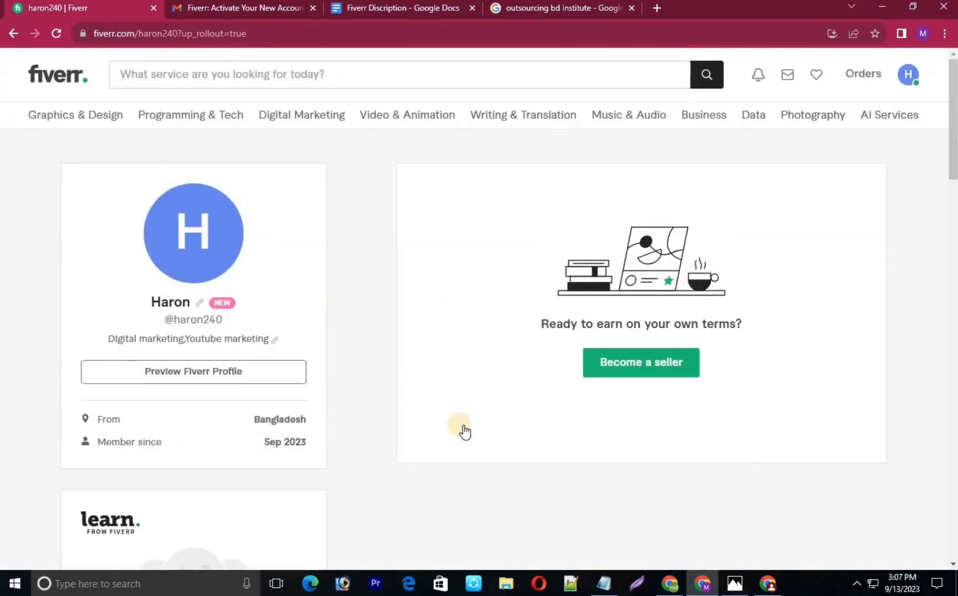
left_click(656, 370)
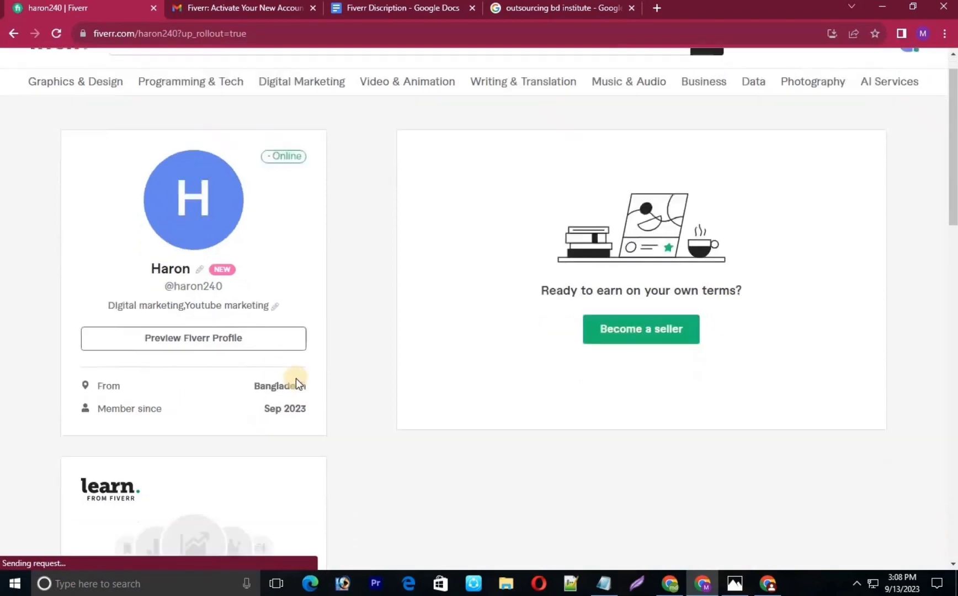
scroll(296, 380, "down", 3)
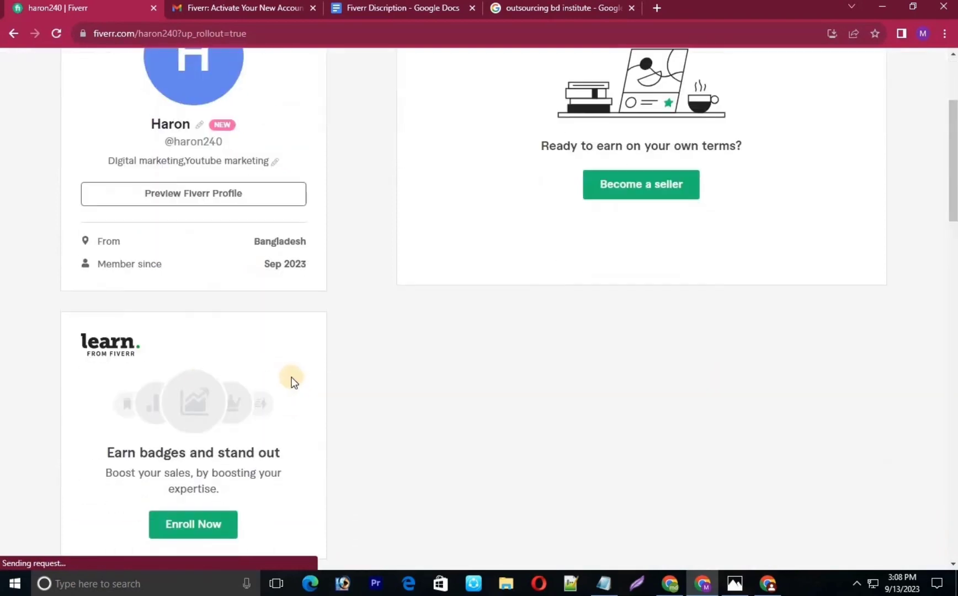
left_click(646, 194)
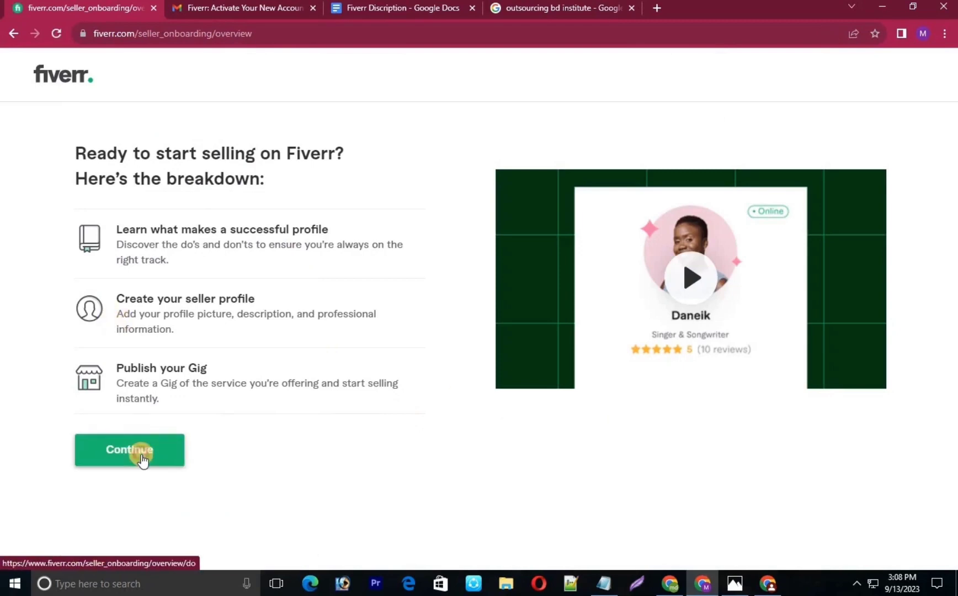
Continue through the introductory seller onboarding pages to the Personal Info form
left_click(142, 459)
left_click(466, 437)
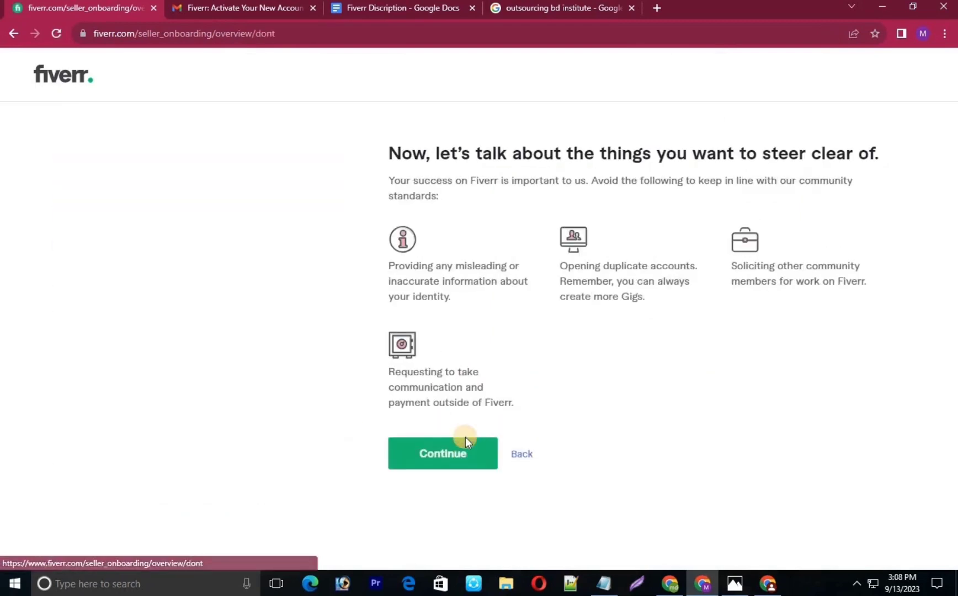
left_click(424, 455)
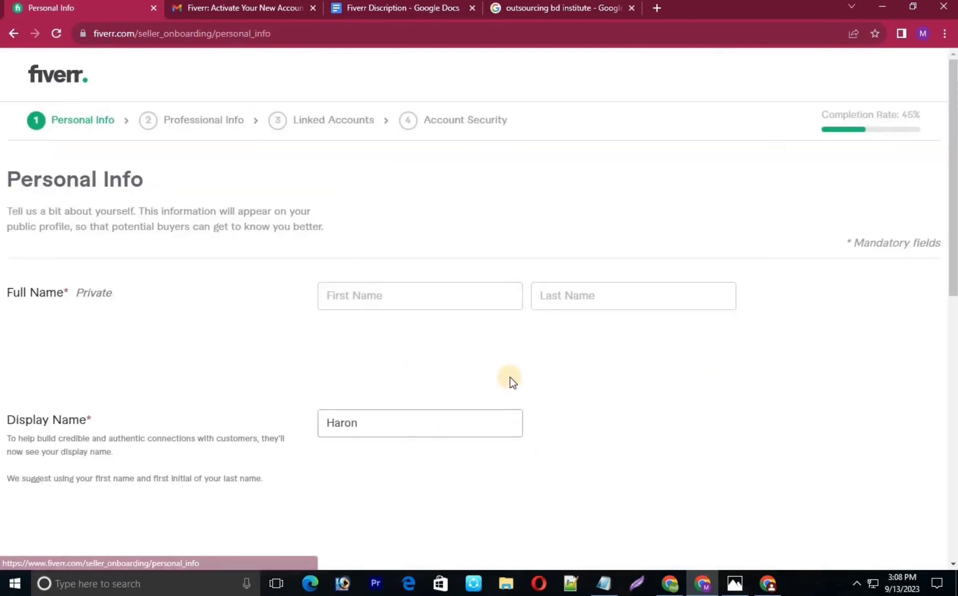
Enter the seller's full name, moving the last part of the pasted name from First Name into Last Name
left_click(376, 294)
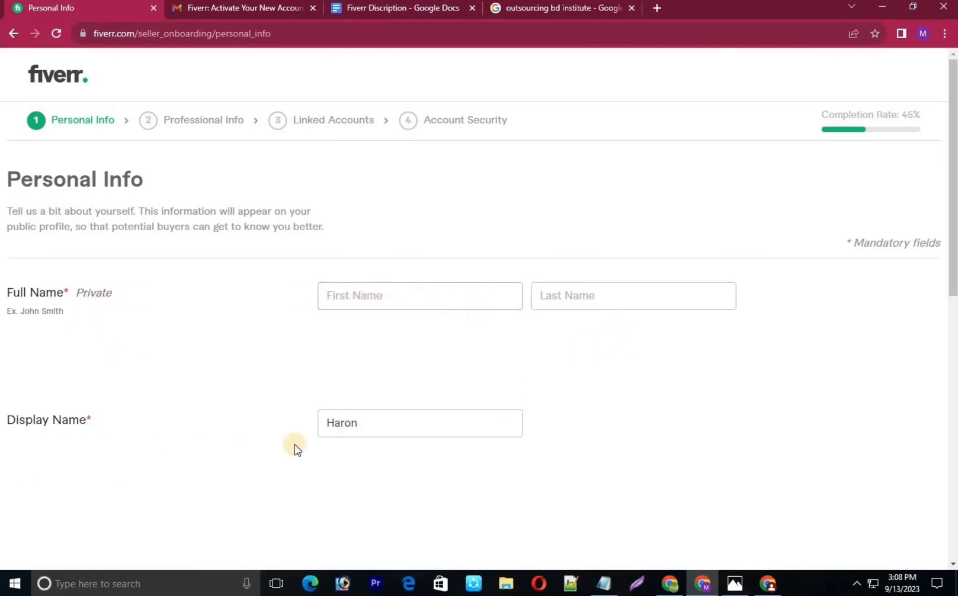
mouse_move(260, 437)
right_click(347, 298)
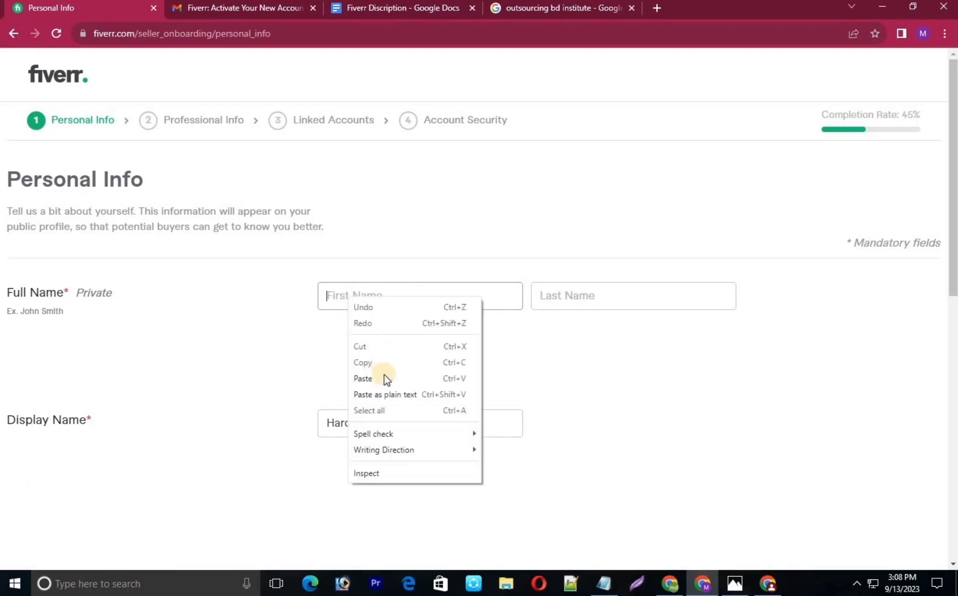
left_click(385, 378)
left_click_drag(446, 298, 411, 295)
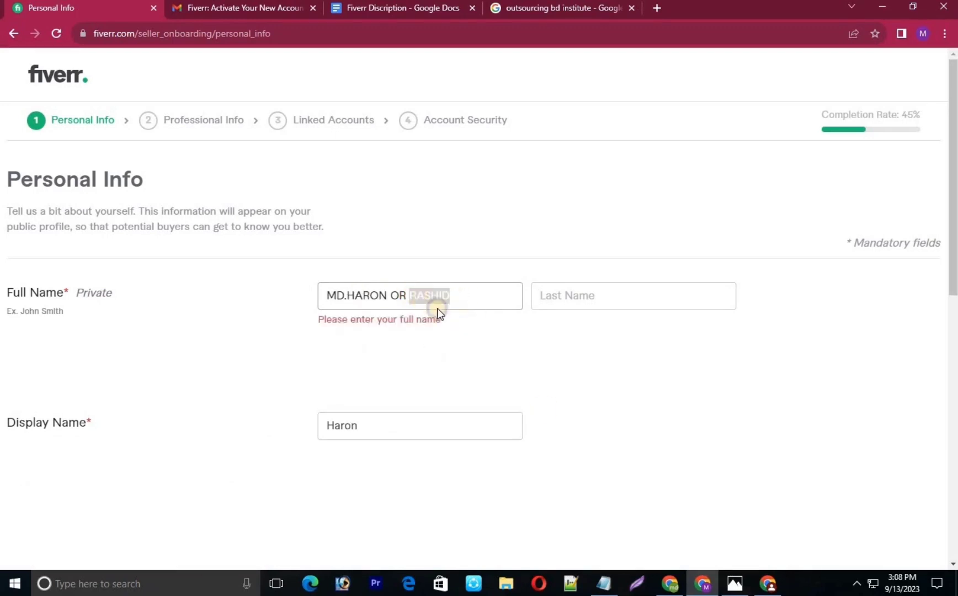
right_click(438, 311)
left_click(442, 312)
left_click(568, 298)
right_click(572, 300)
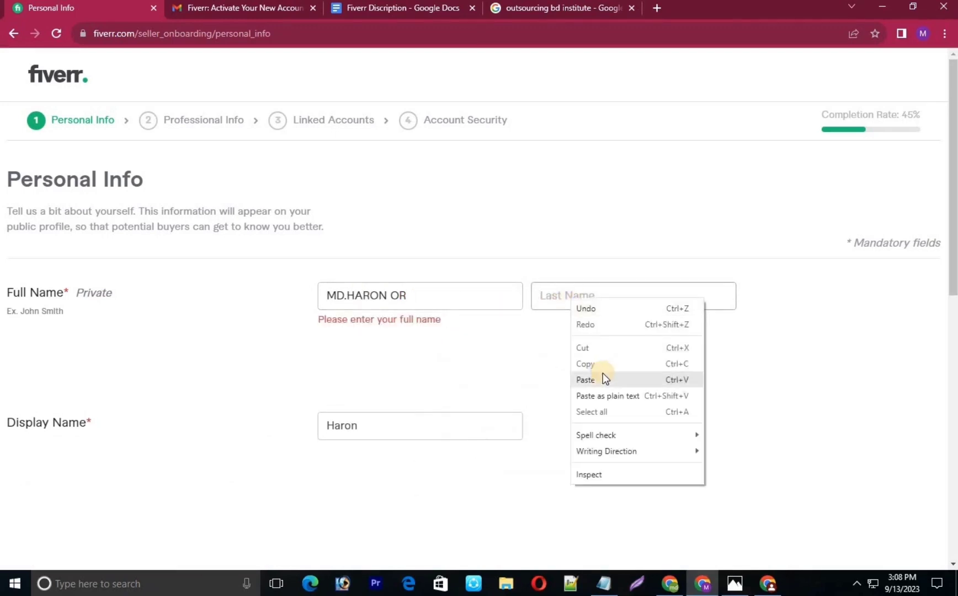
left_click(603, 375)
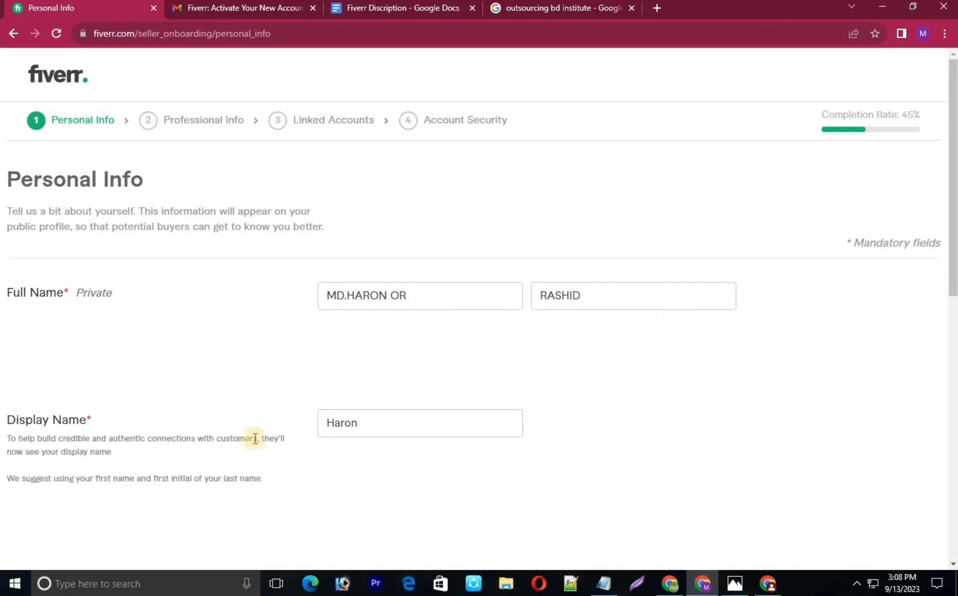
Start the profile picture upload and select the portrait file named "digital marketing - digital marketing manager" in the Pictures folder
scroll(265, 419, "down", 5)
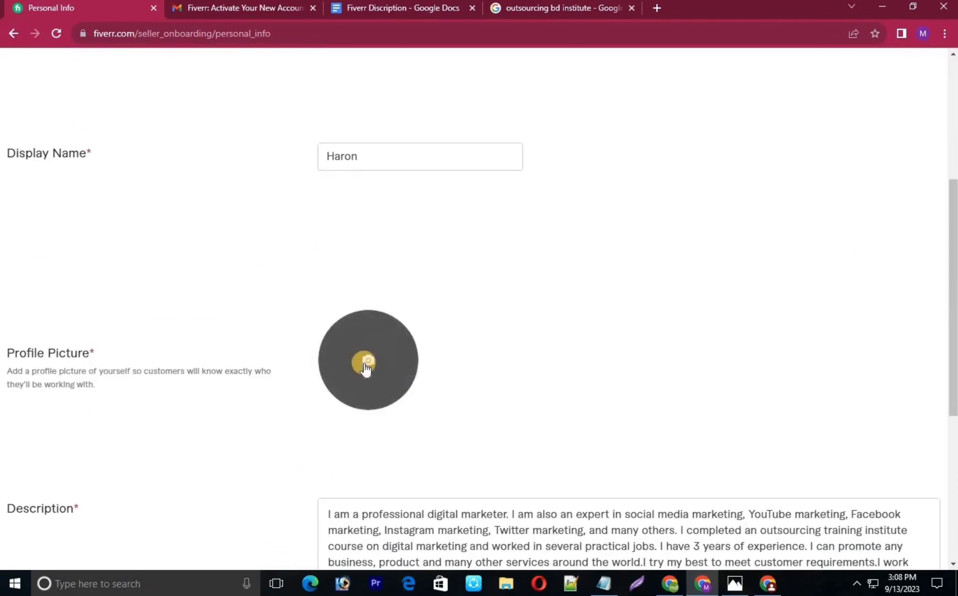
left_click(436, 356)
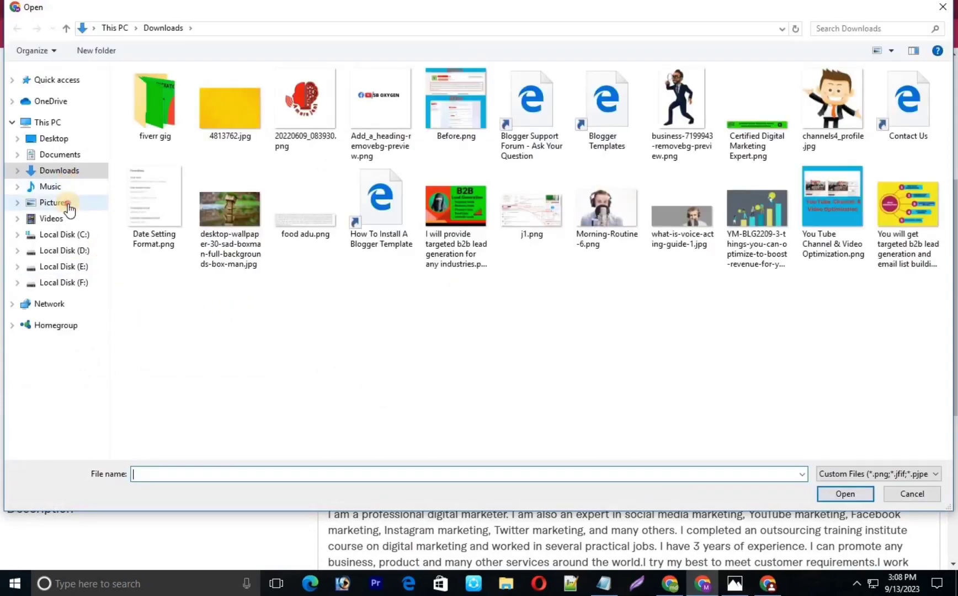
left_click(61, 203)
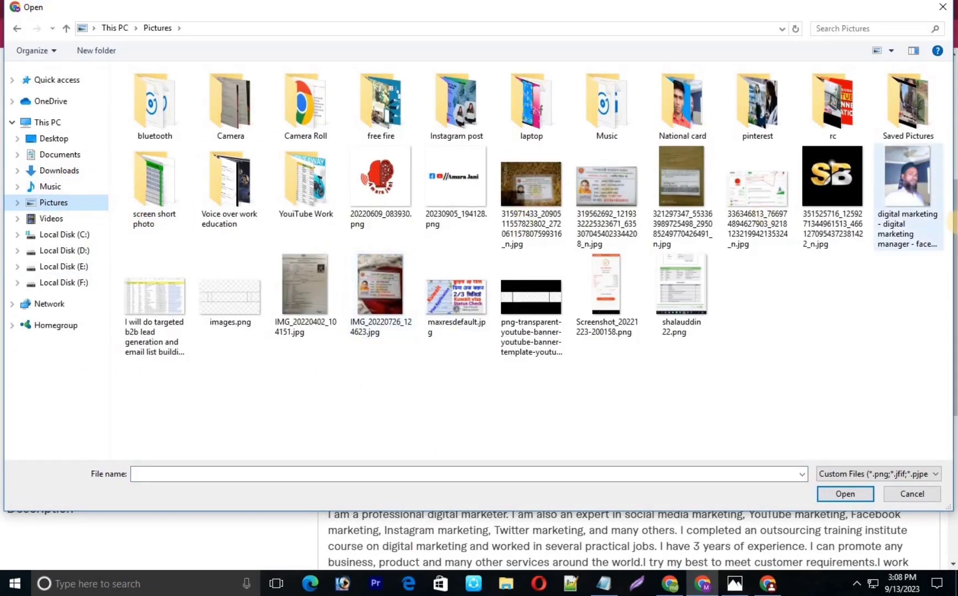
left_click(916, 207)
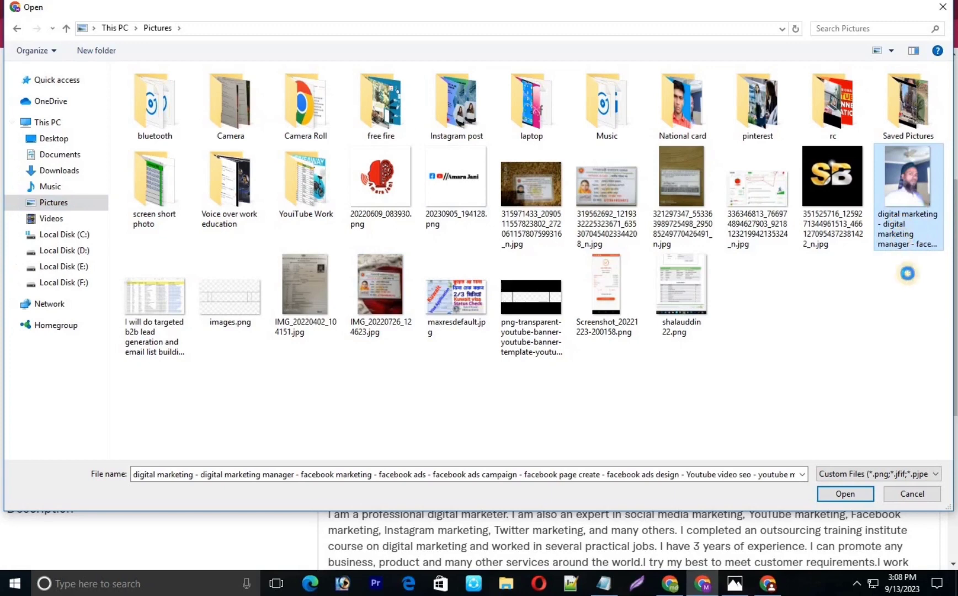
Examine the portrait file's detailed properties, such as its title, tags, rating and dimensions, and close them
right_click(905, 235)
left_click(653, 534)
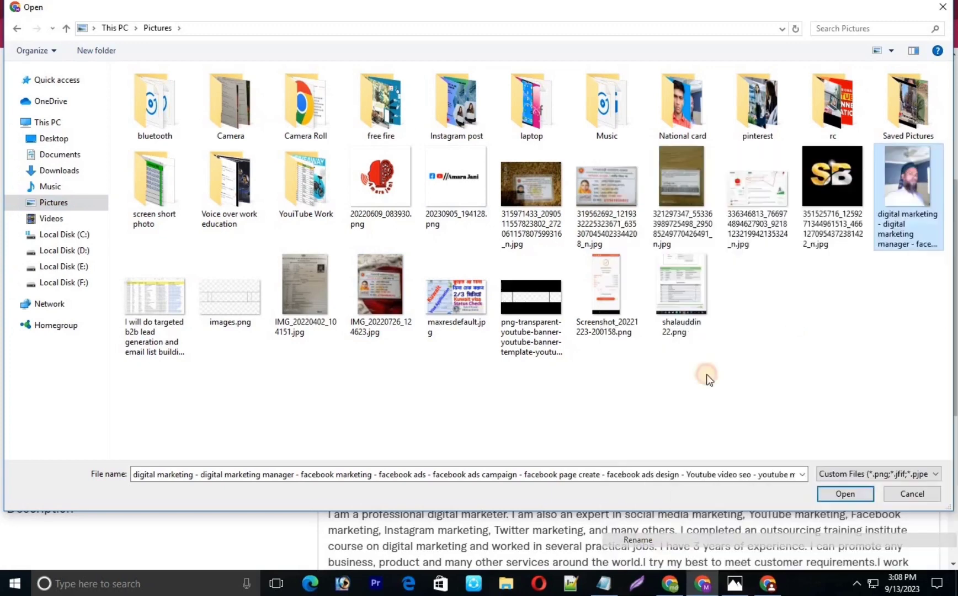
key("Escape")
right_click(906, 323)
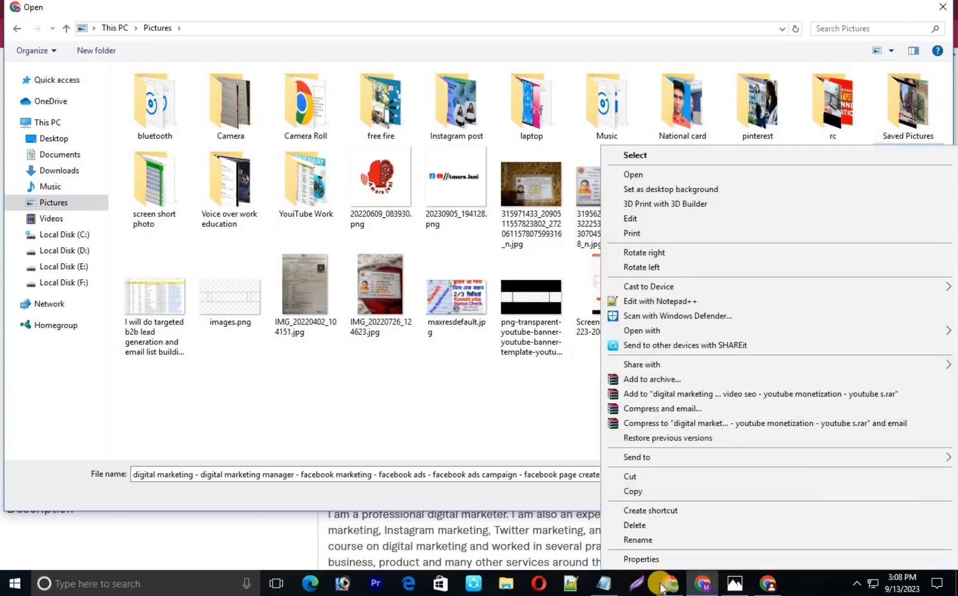
left_click(662, 558)
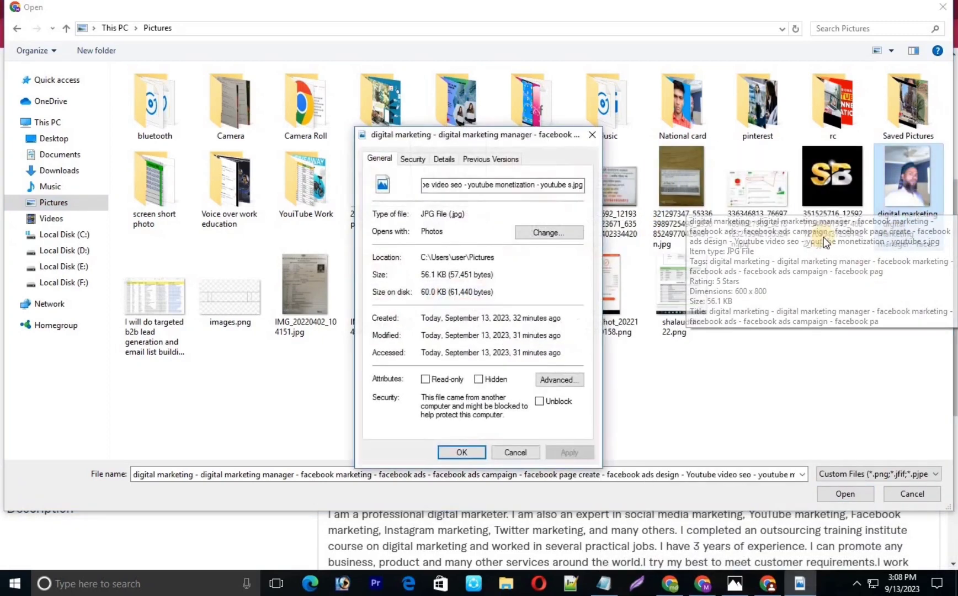
left_click(443, 159)
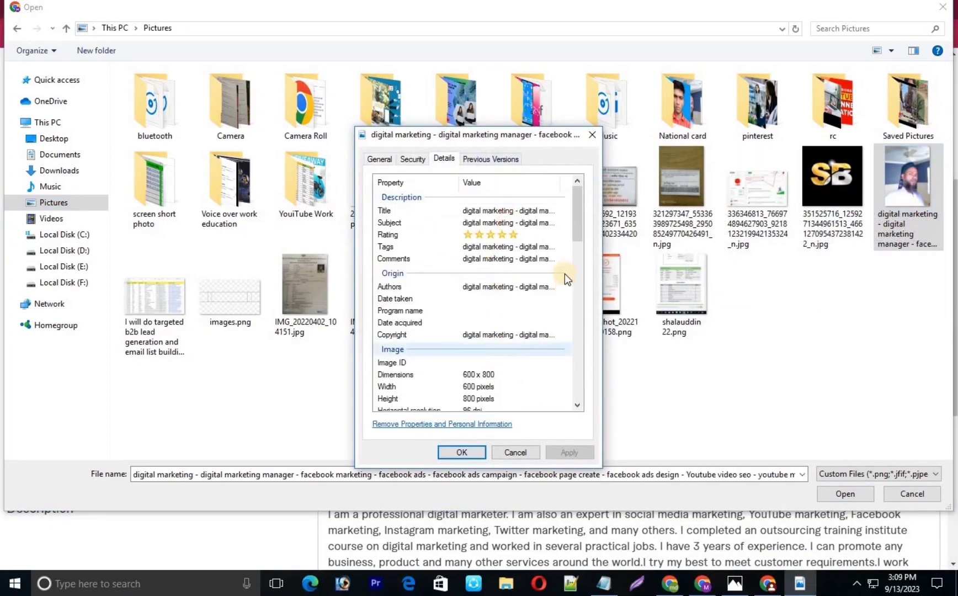
left_click_drag(577, 223, 587, 133)
left_click(782, 188)
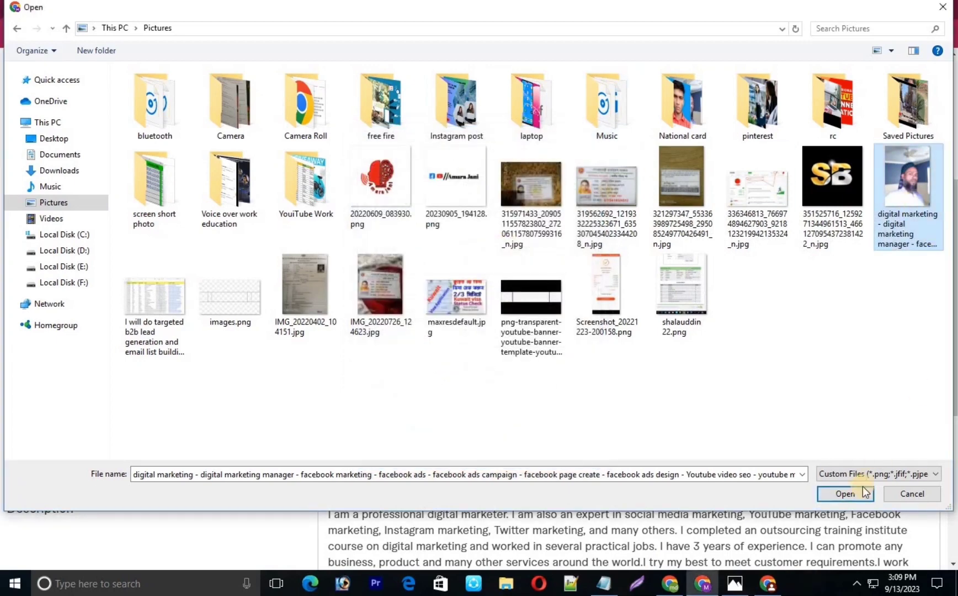
Upload the selected portrait as the profile picture and review the description and languages below it
left_click(864, 491)
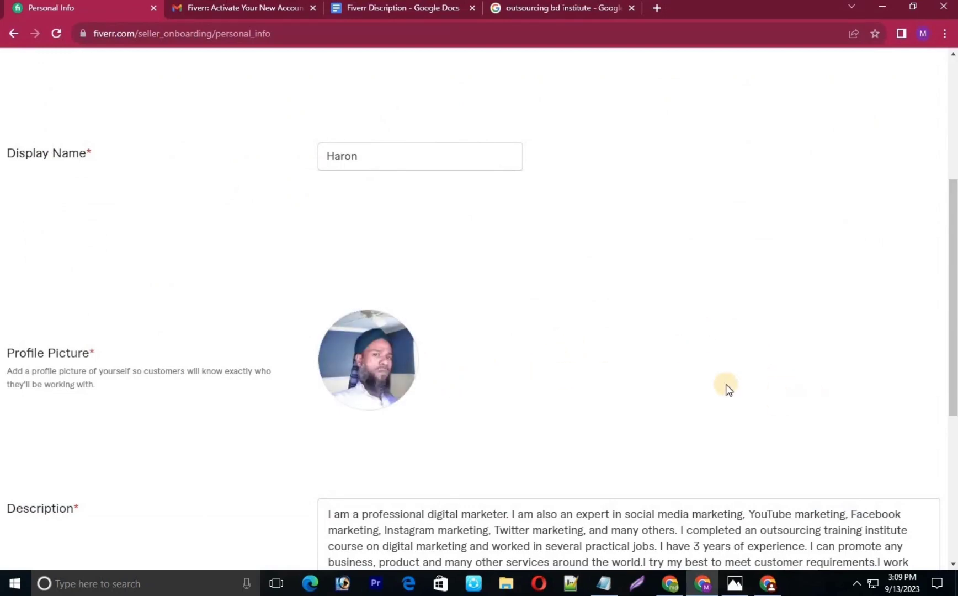
scroll(726, 386, "down", 5)
scroll(637, 372, "down", 1)
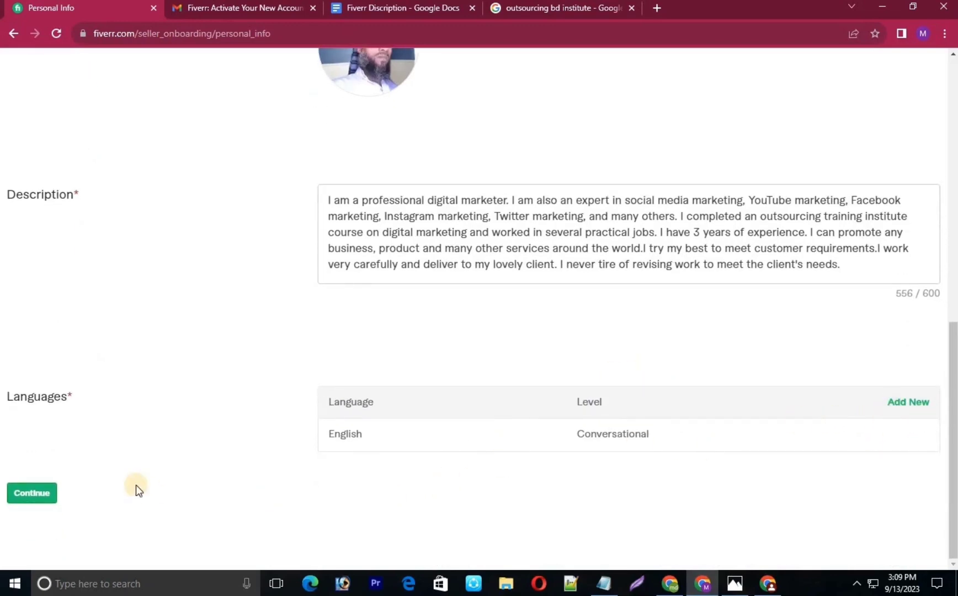
Submit the completed Personal Info form and continue to Professional Info
left_click(28, 495)
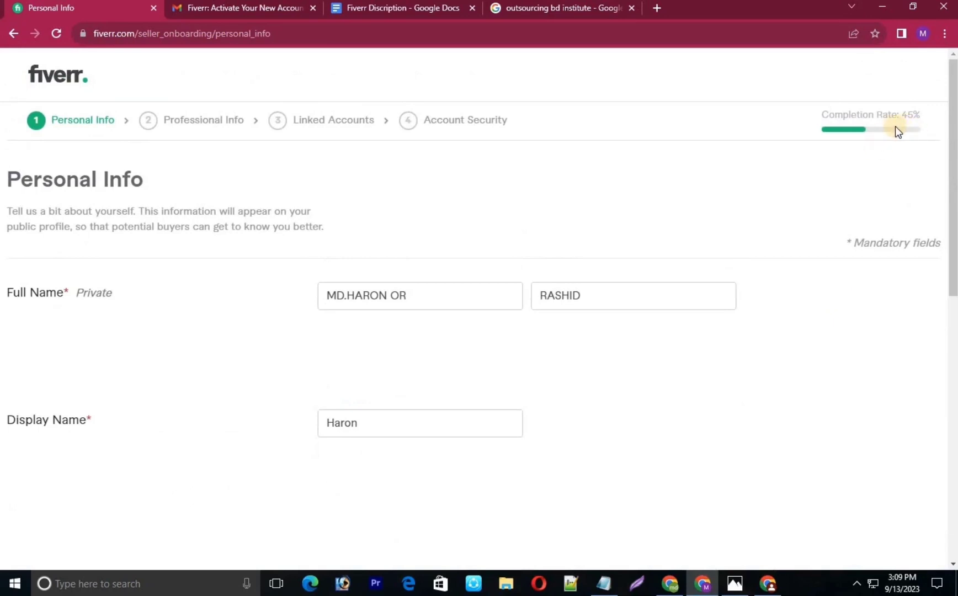
left_click_drag(805, 101, 947, 146)
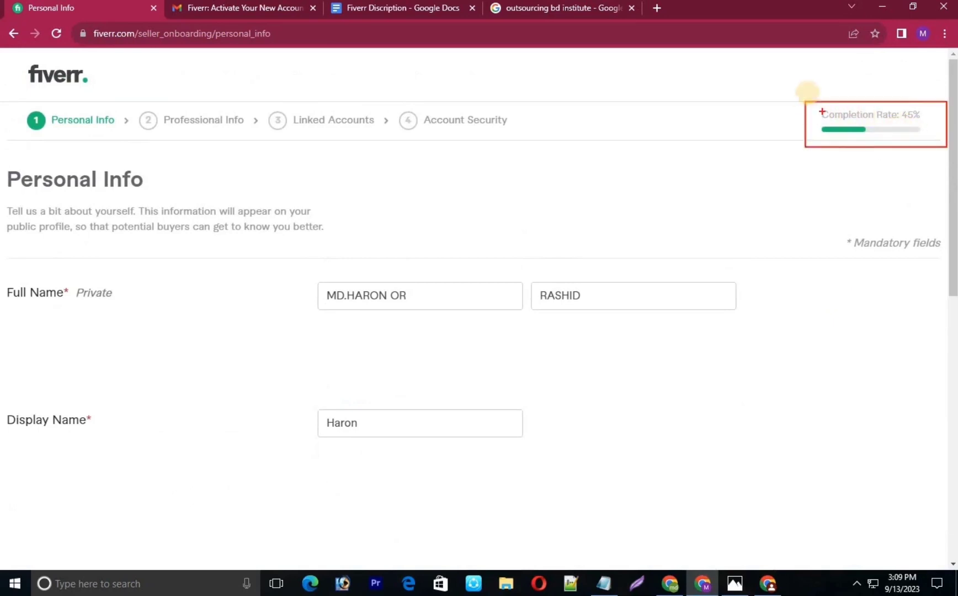
left_click_drag(799, 91, 956, 164)
scroll(470, 406, "down", 10)
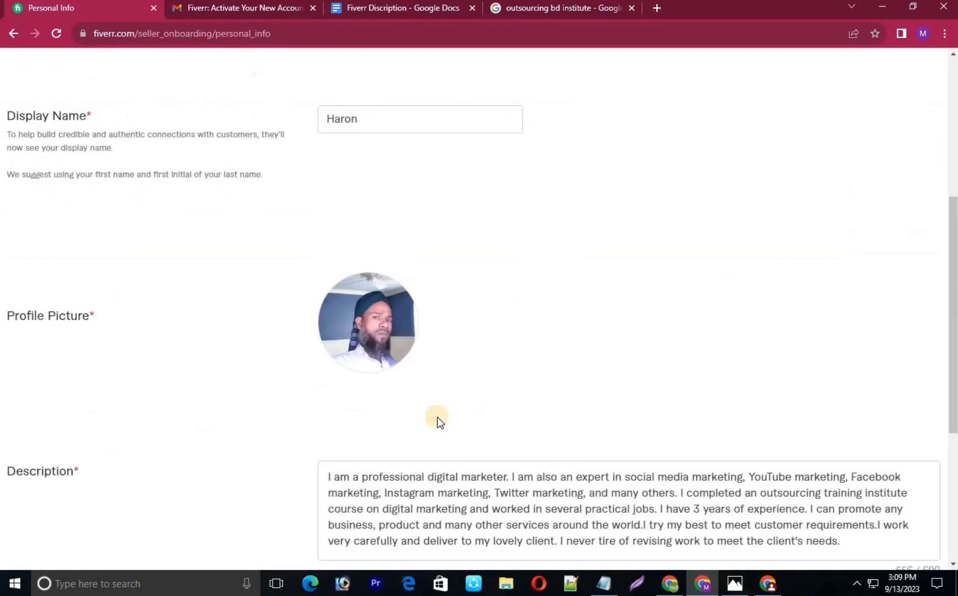
left_click(31, 540)
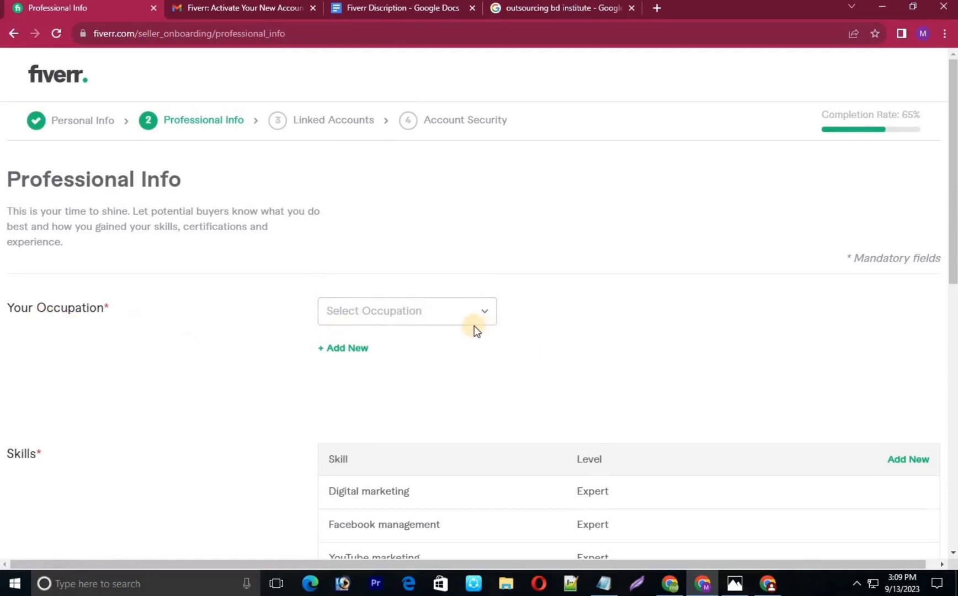
Set the occupation to Digital Marketing, from 2016 to 2021
left_click(451, 318)
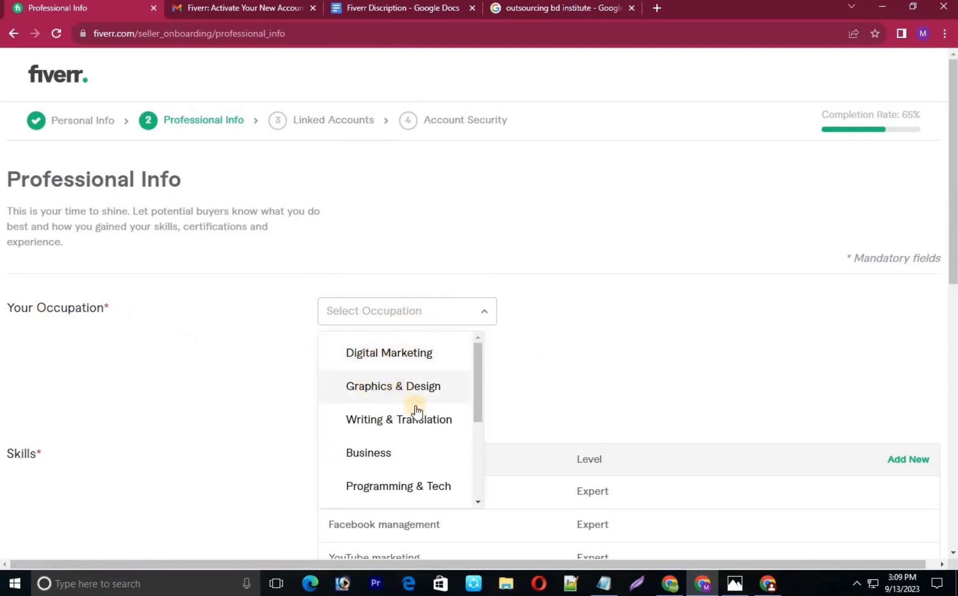
left_click(381, 358)
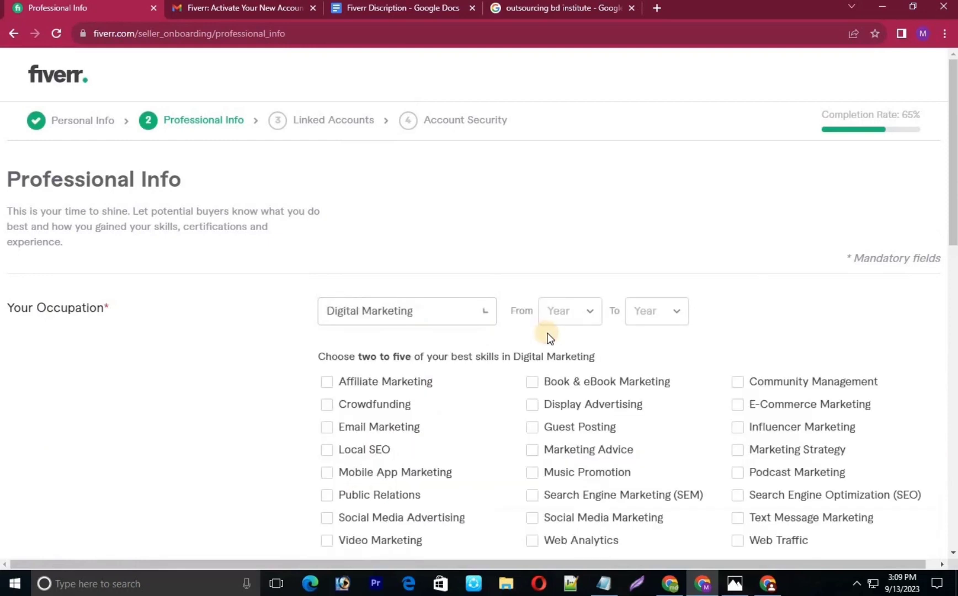
scroll(551, 331, "down", 2)
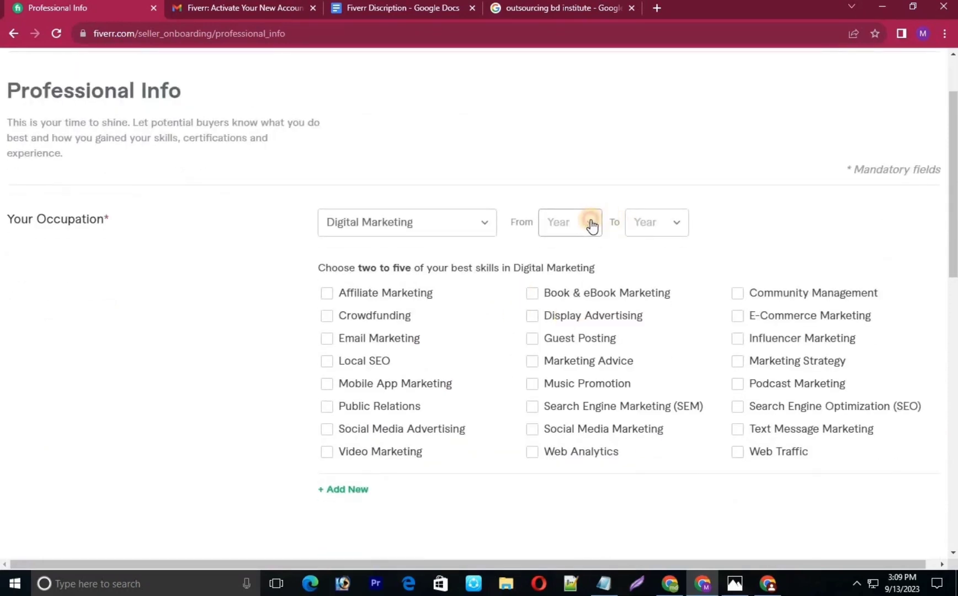
left_click(591, 225)
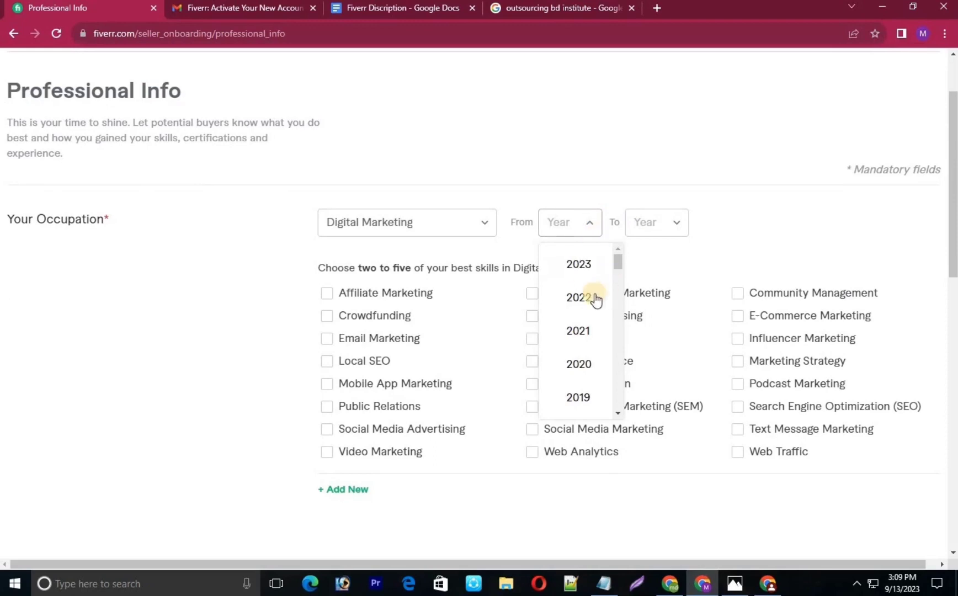
scroll(578, 292, "up", 2)
scroll(577, 357, "down", 2)
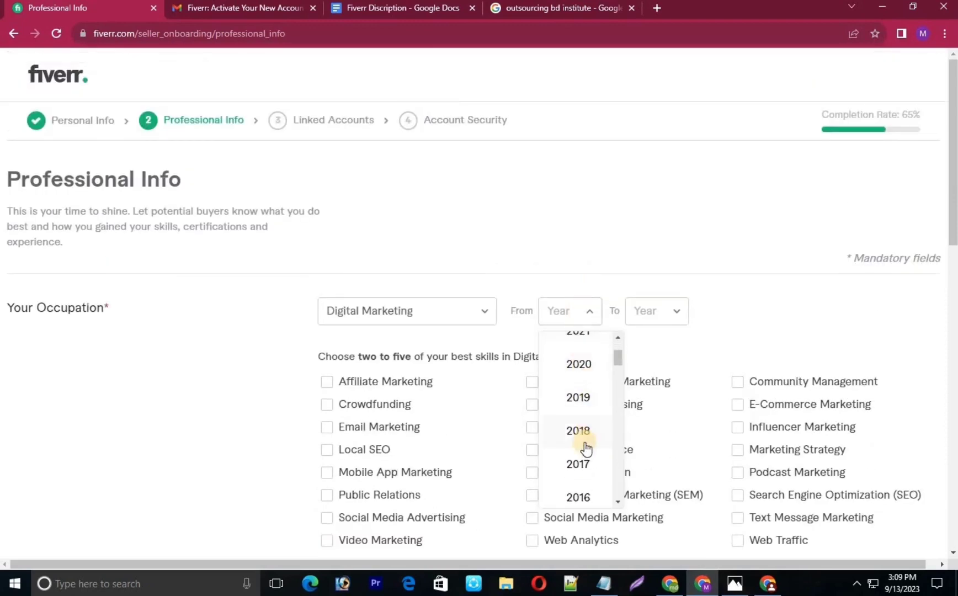
scroll(578, 442, "down", 1)
left_click(577, 414)
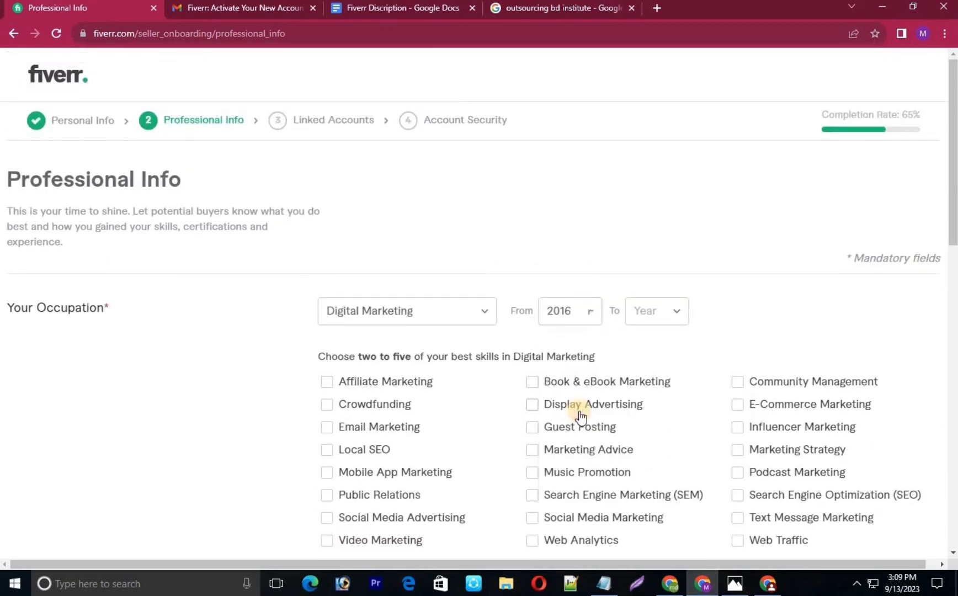
left_click(670, 312)
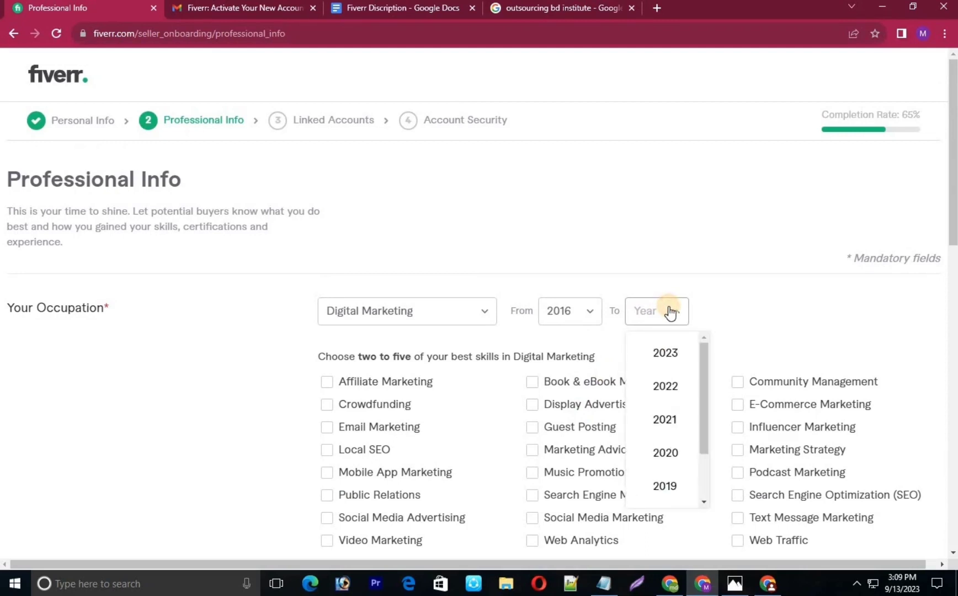
left_click(672, 417)
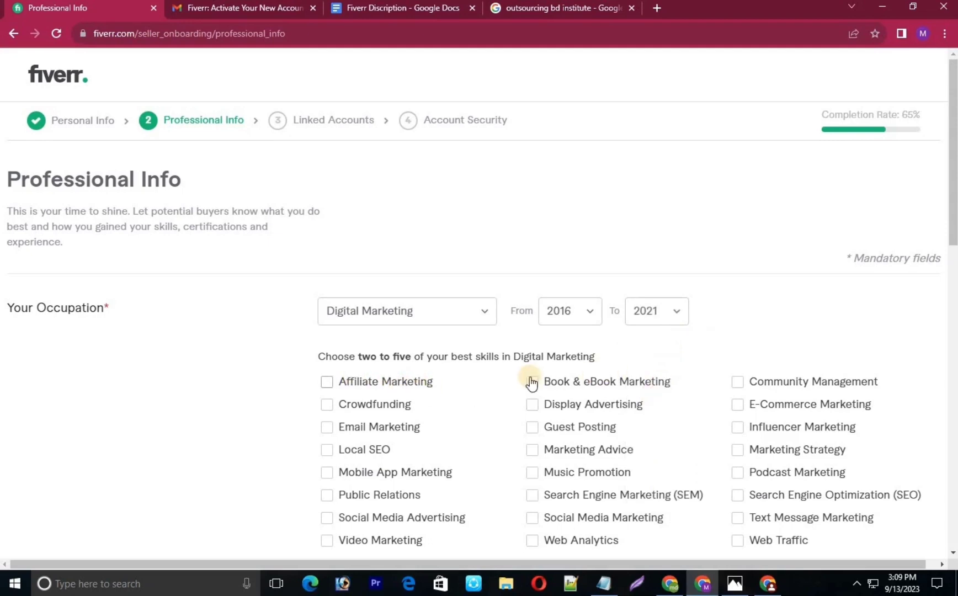
Choose Social Media Marketing, Local SEO, Video Marketing, Search Engine Optimization (SEO) and Social Media Advertising as the Digital Marketing skills
scroll(528, 356, "down", 3)
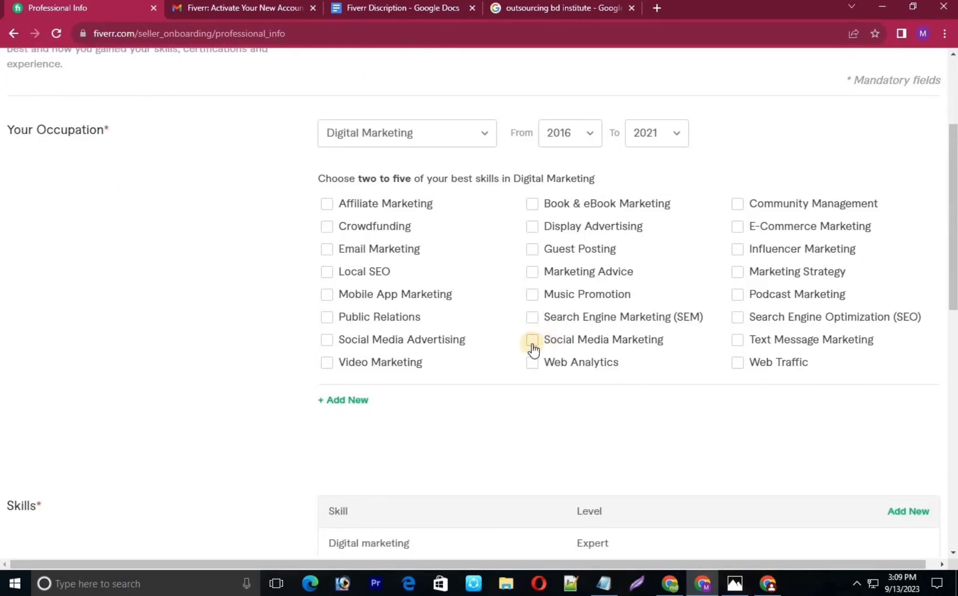
left_click(532, 343)
left_click(327, 273)
left_click(358, 251)
left_click(738, 317)
left_click(328, 251)
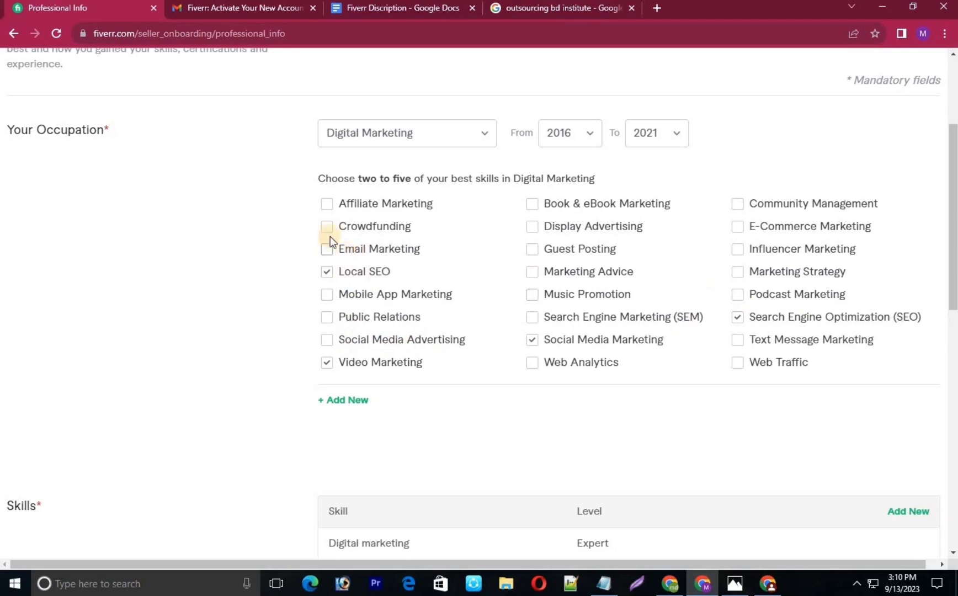
left_click(328, 341)
Try adding Graphics & Design as a second occupation, and remove that entry
scroll(602, 380, "down", 3)
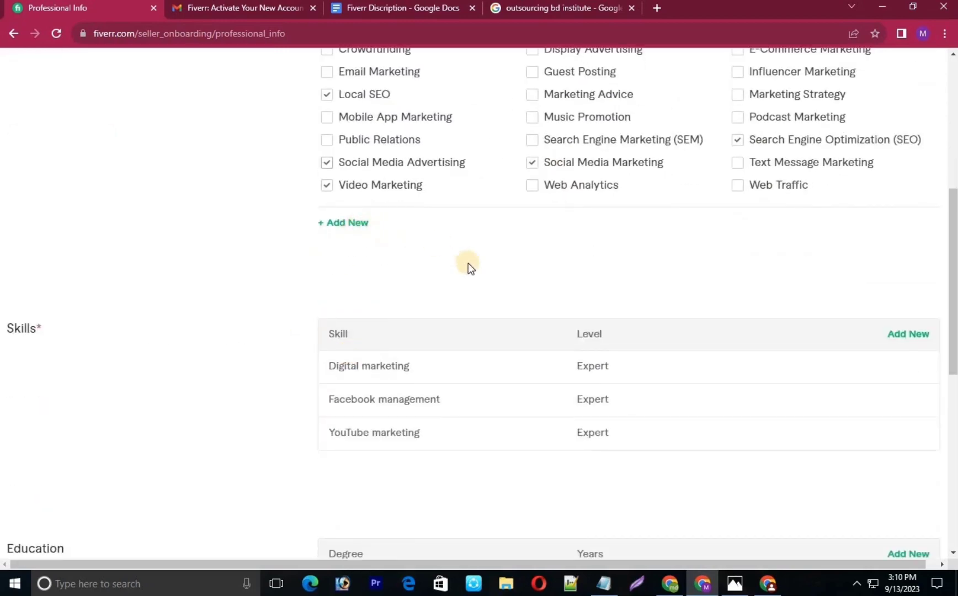
scroll(445, 294, "up", 2)
left_click(350, 310)
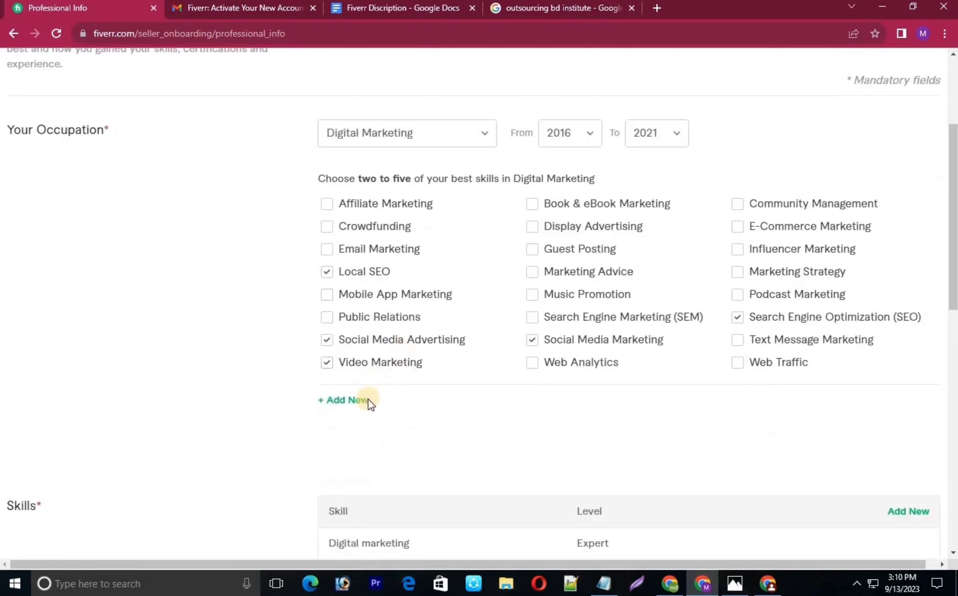
left_click(435, 330)
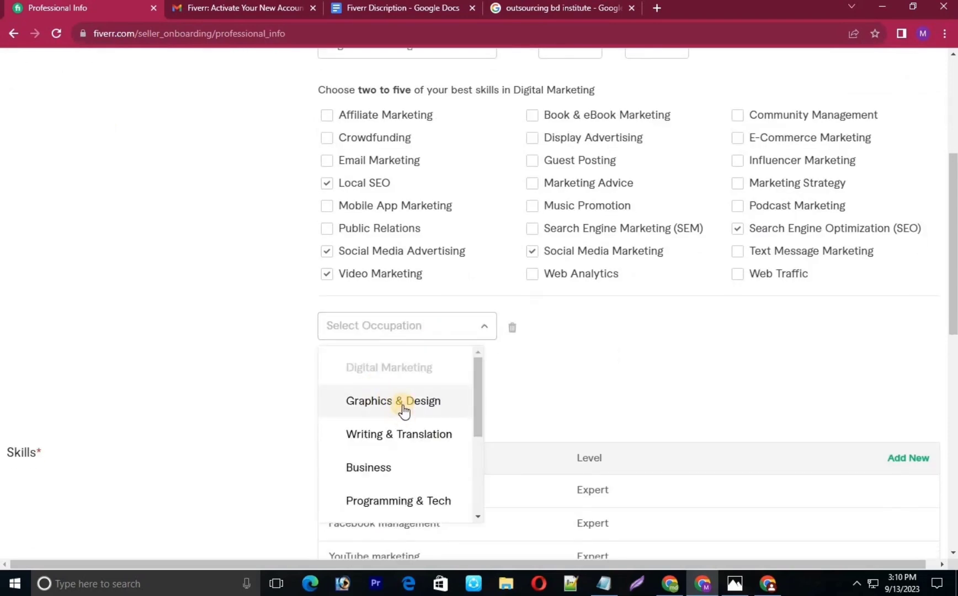
left_click(451, 387)
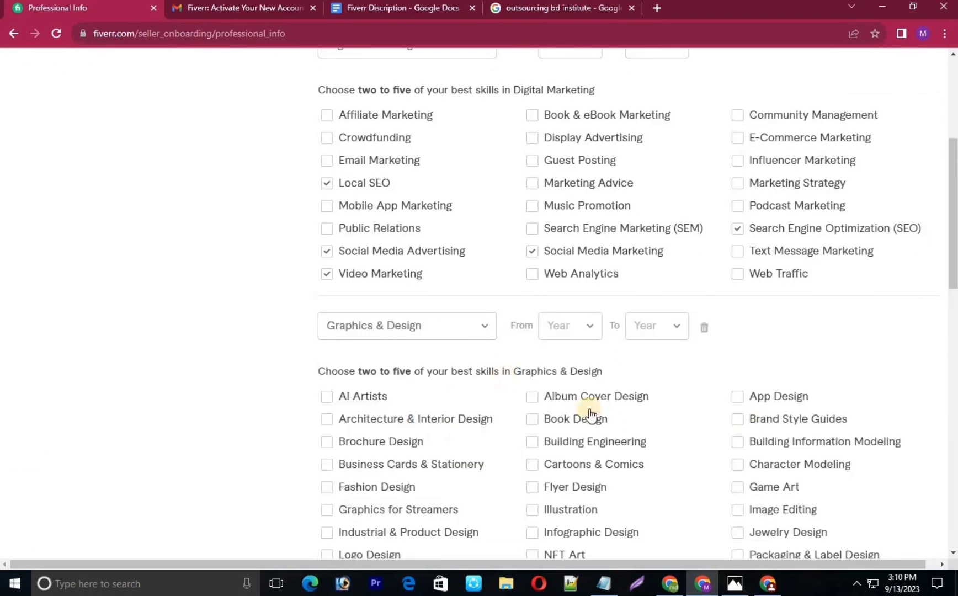
left_click(703, 328)
scroll(386, 353, "down", 2)
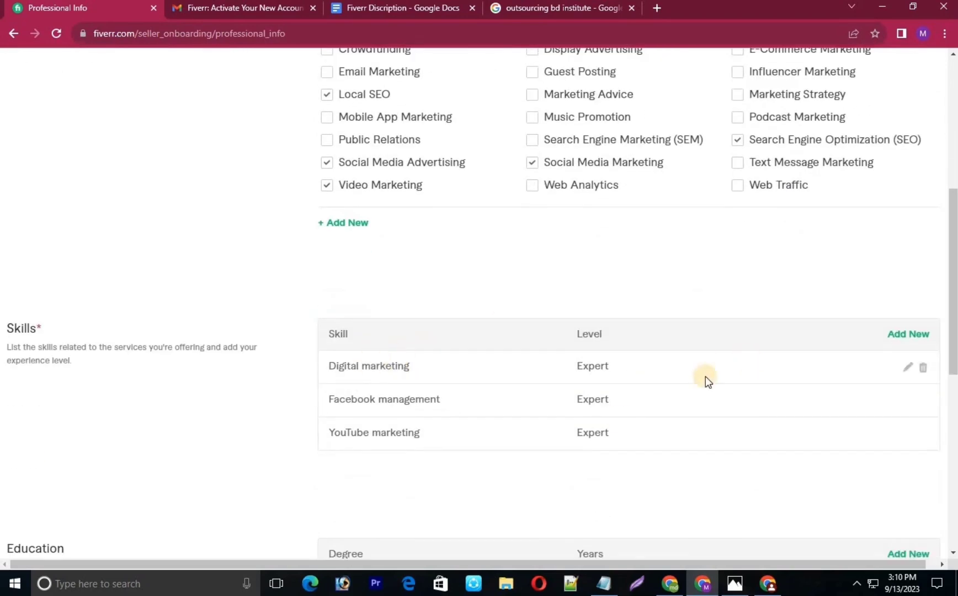
scroll(513, 436, "down", 2)
scroll(378, 464, "down", 4)
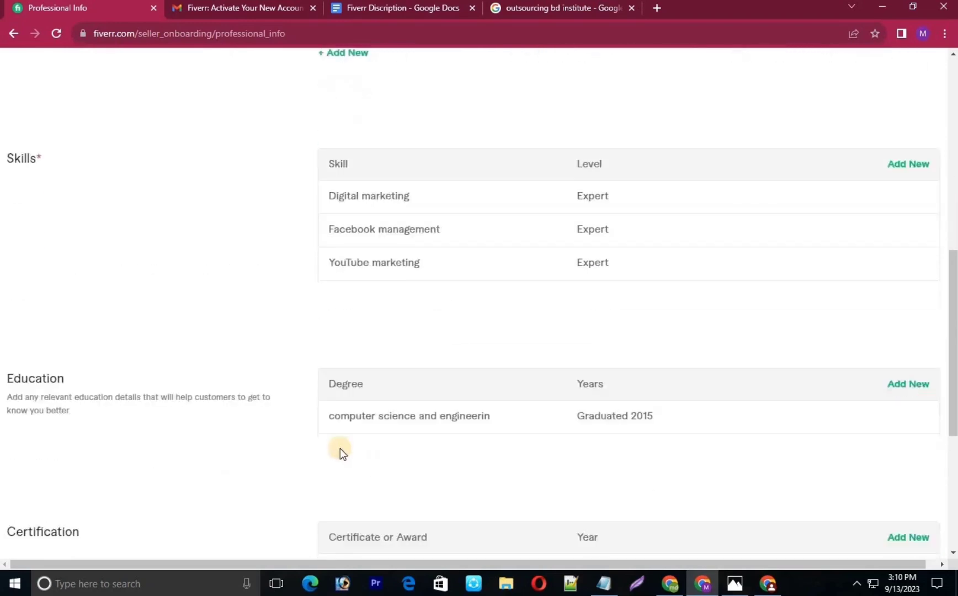
scroll(532, 415, "down", 3)
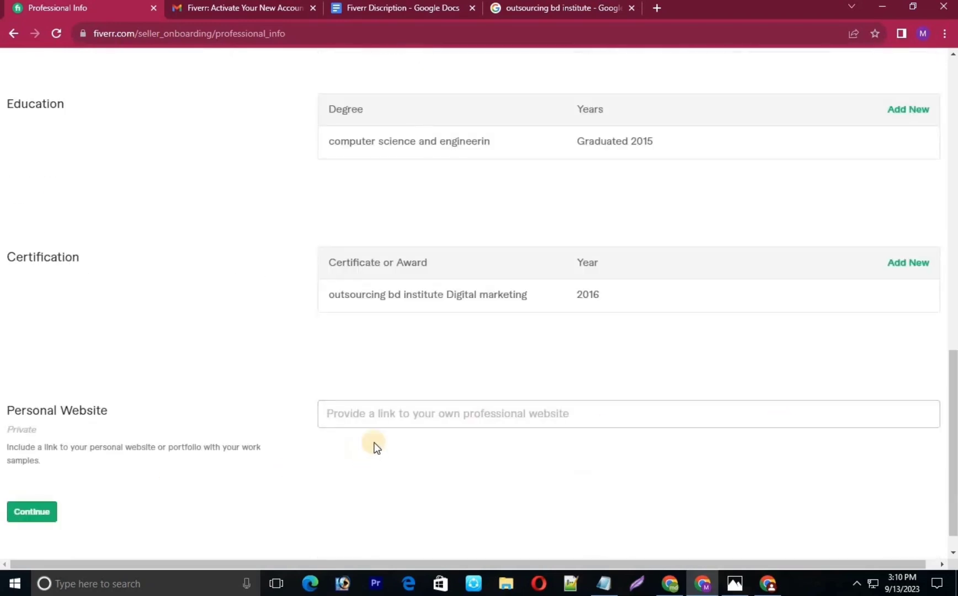
left_click(416, 419)
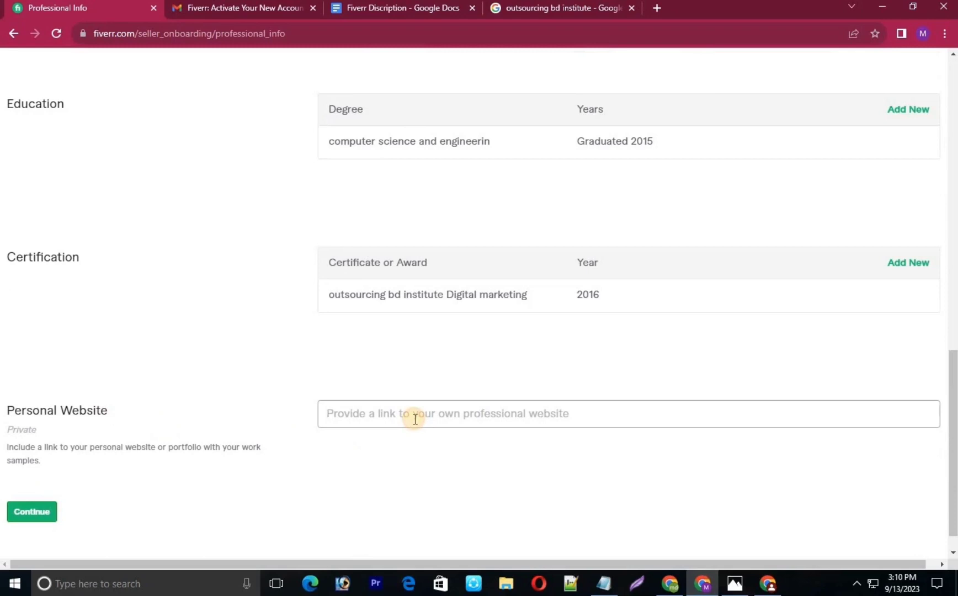
type("ww")
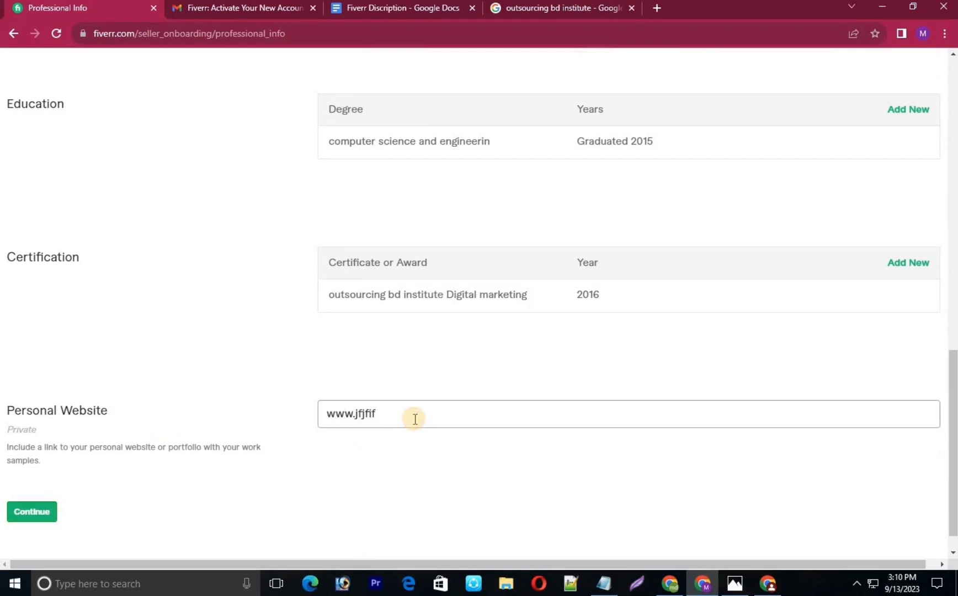
type("w.jfjfif")
key("BackSpace")
key("BackSpace")
key("BackSpace")
key("BackSpace")
key("BackSpace")
key("BackSpace")
key("BackSpace")
key("BackSpace")
key("BackSpace")
key("BackSpace")
Submit the Professional Info form without a personal website and continue to Account Security
left_click(39, 513)
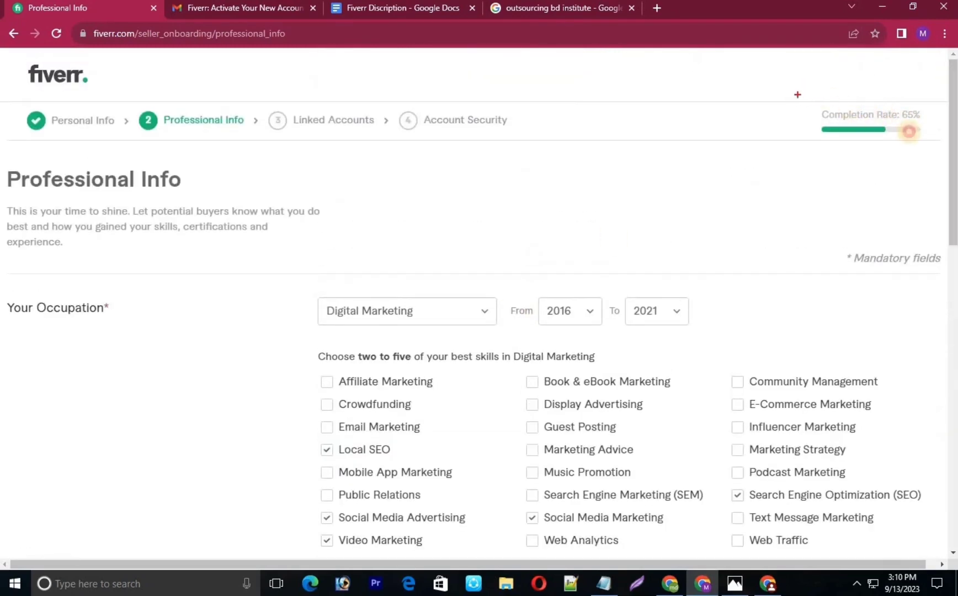
left_click_drag(795, 93, 953, 145)
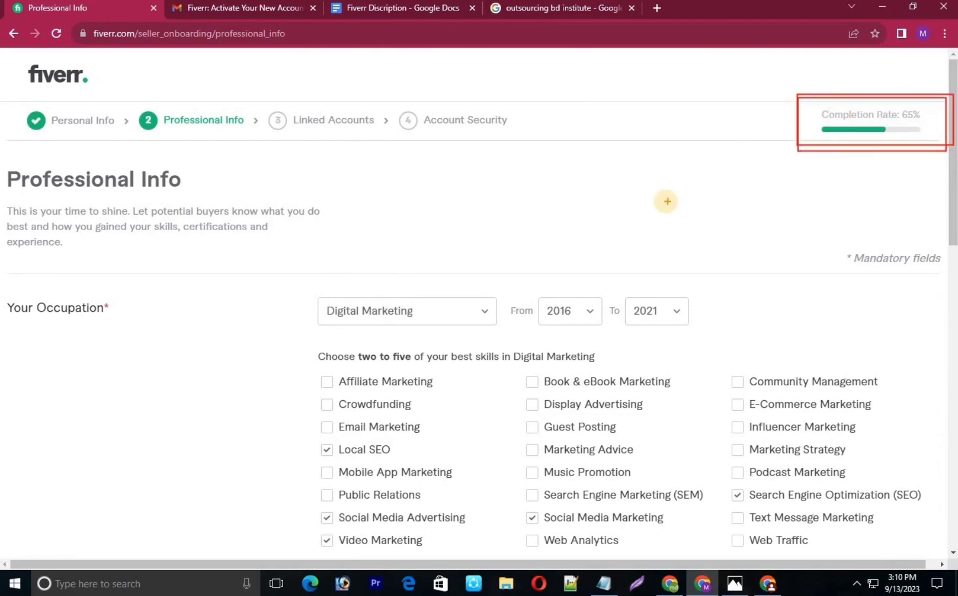
scroll(448, 281, "down", 8)
scroll(447, 281, "down", 7)
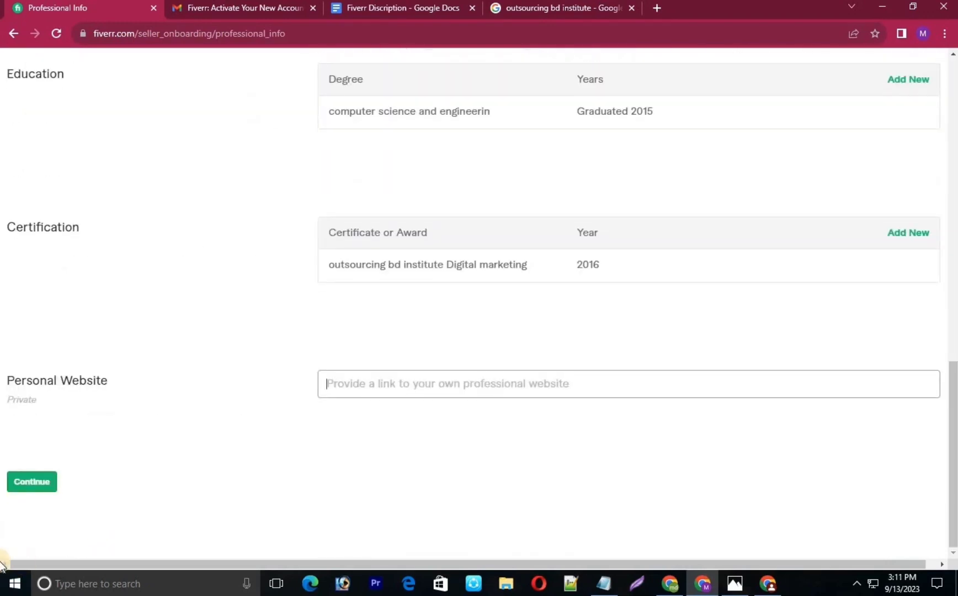
left_click(32, 481)
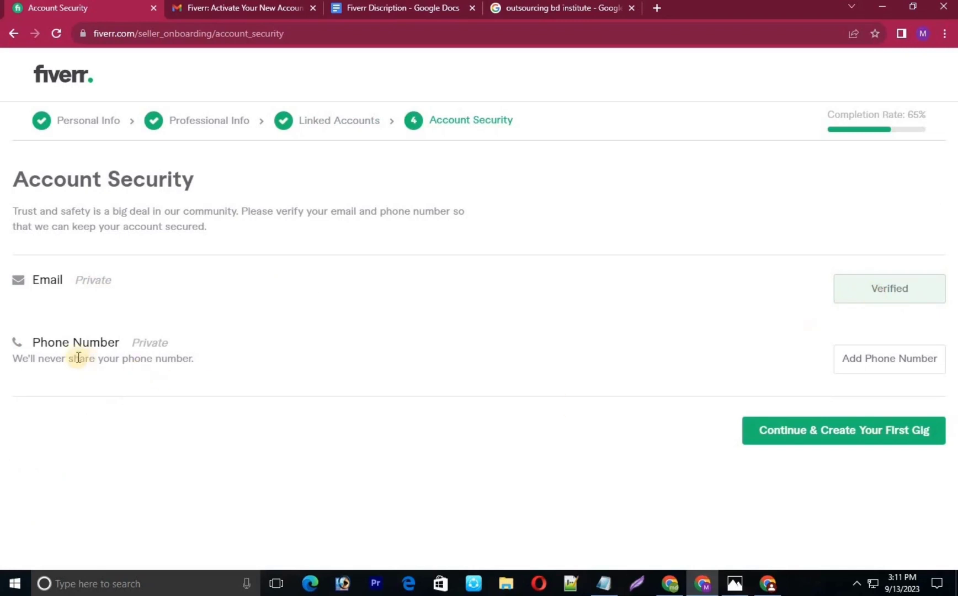
Examine the country and phone number fields of the phone verification dialog, close it and reload the Account Security page
left_click(900, 364)
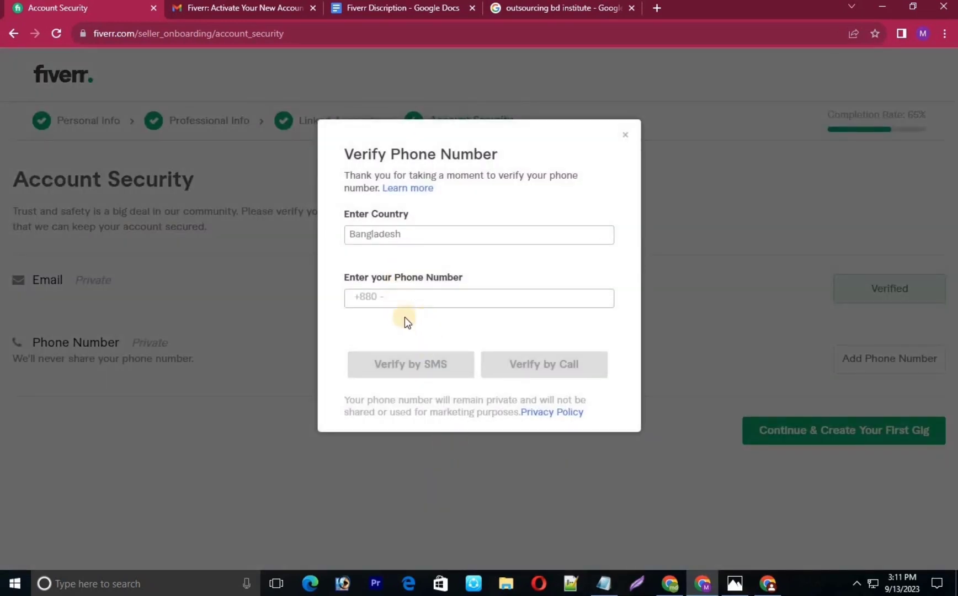
left_click(391, 299)
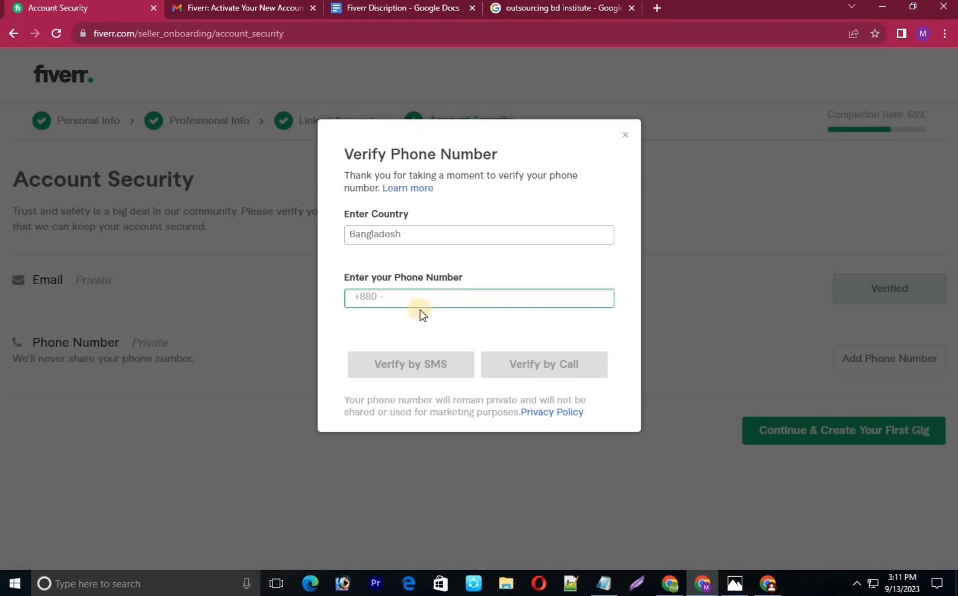
left_click(438, 235)
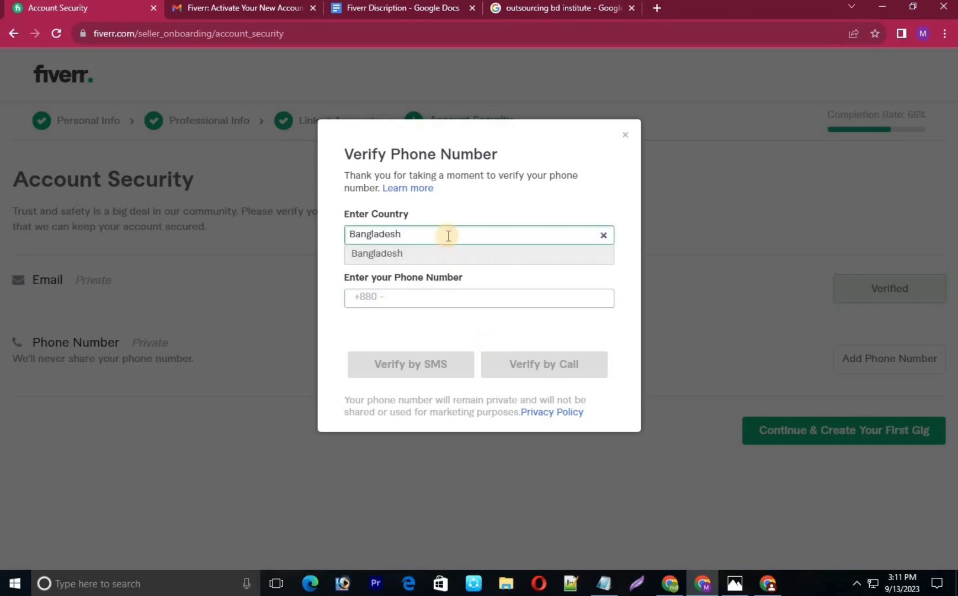
left_click(403, 300)
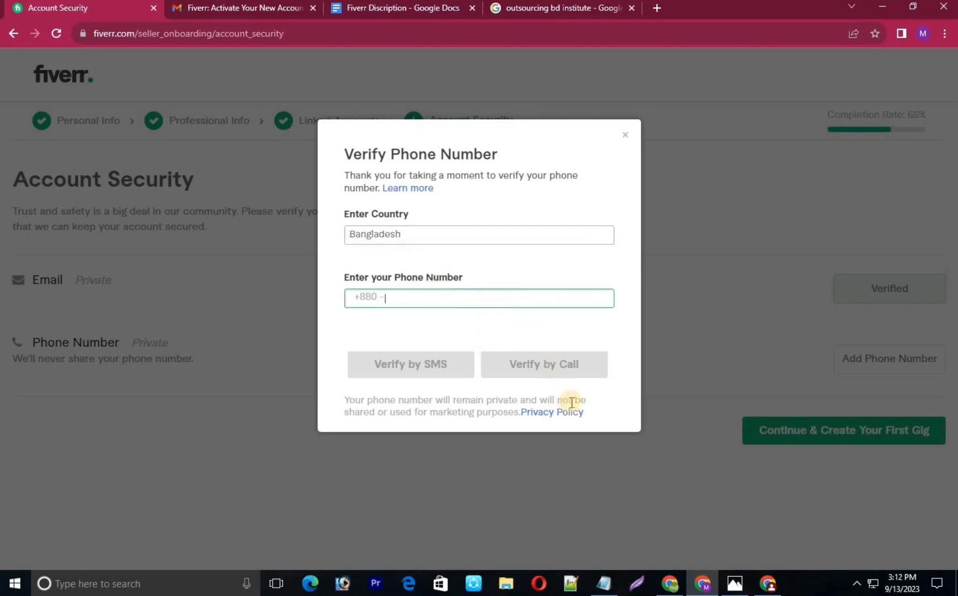
left_click(420, 245)
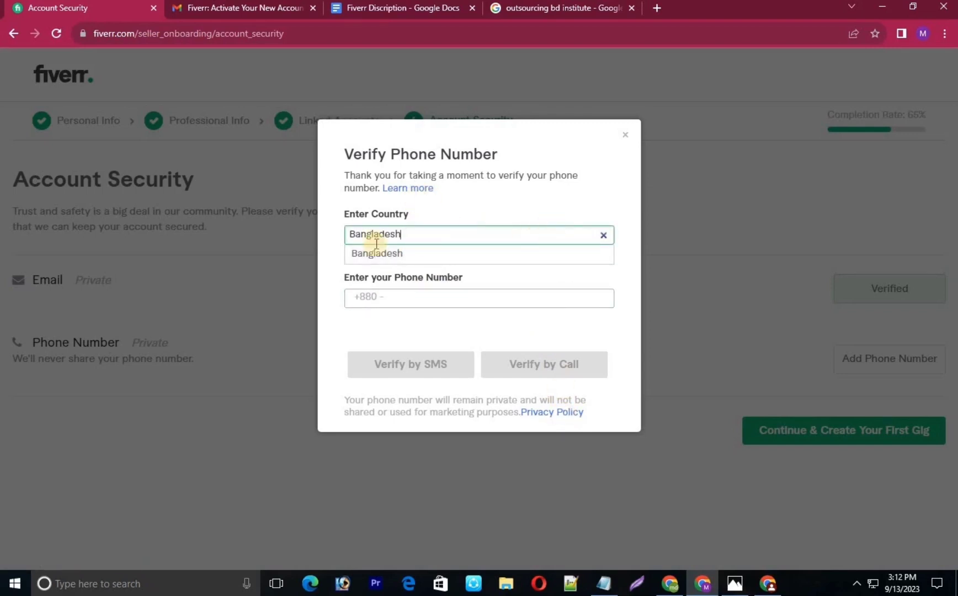
left_click(389, 299)
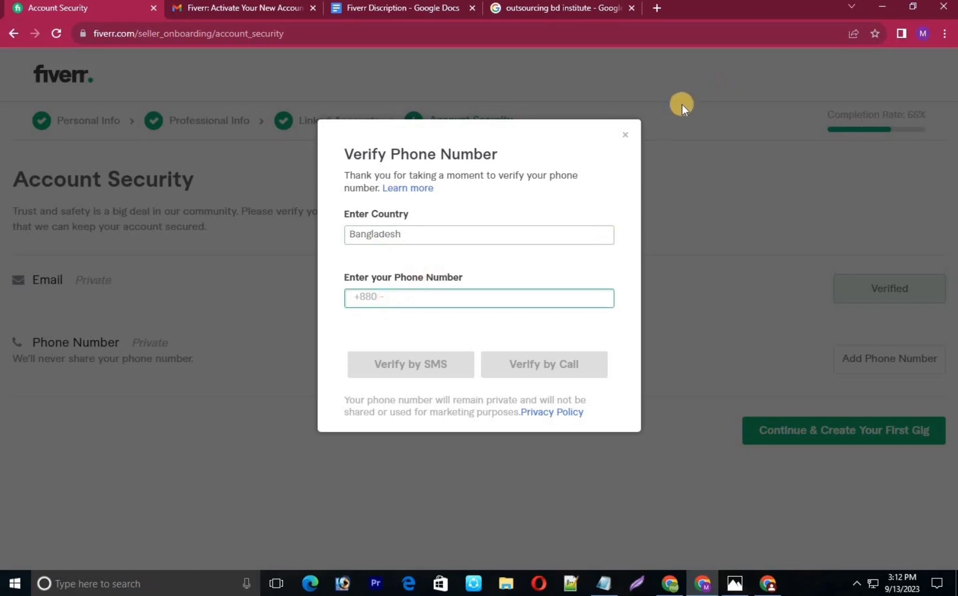
left_click(625, 134)
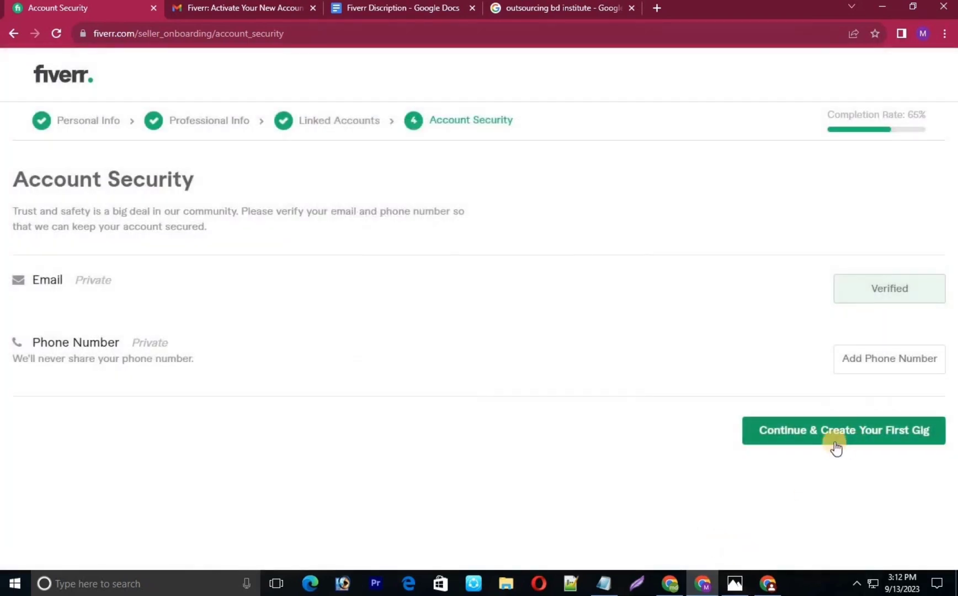
left_click(56, 34)
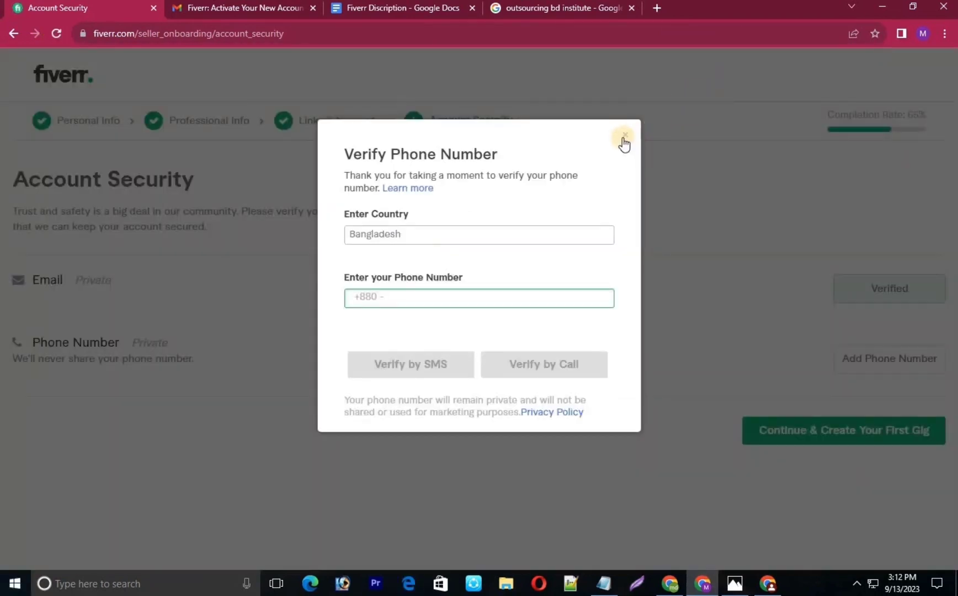
Close the phone verification dialog and finish Account Security without adding a phone number, continuing to the creation of the first Gig
left_click(623, 138)
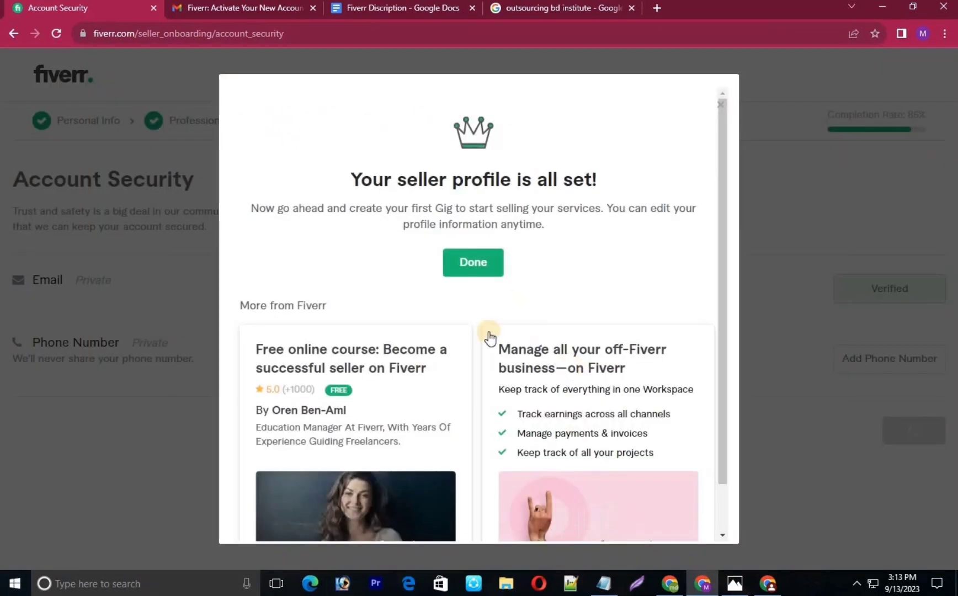
scroll(487, 338, "down", 1)
left_click(839, 282)
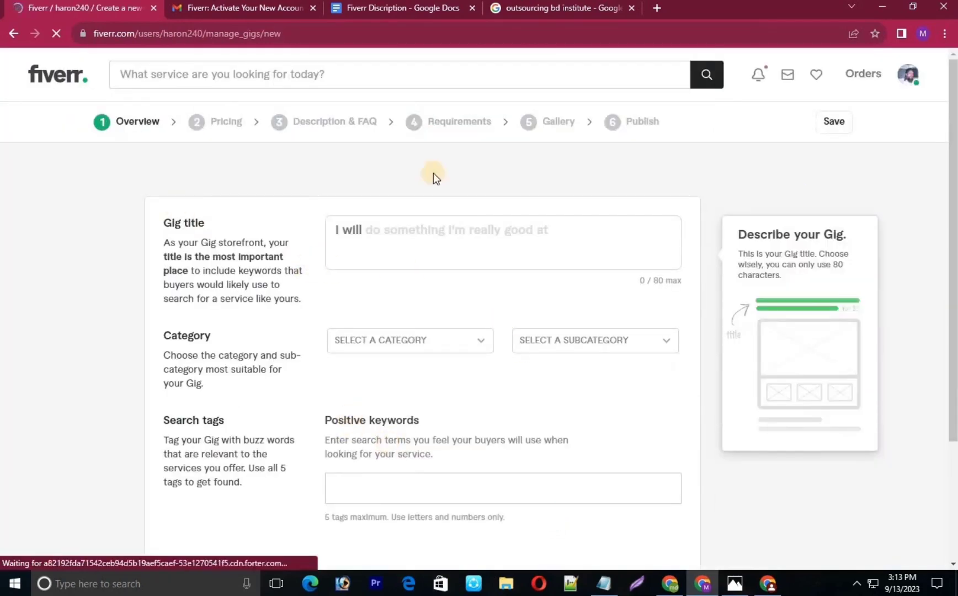
Open the account's own profile page and start Become a Seller from there, continuing through the introductory pages to Personal Info
left_click(909, 81)
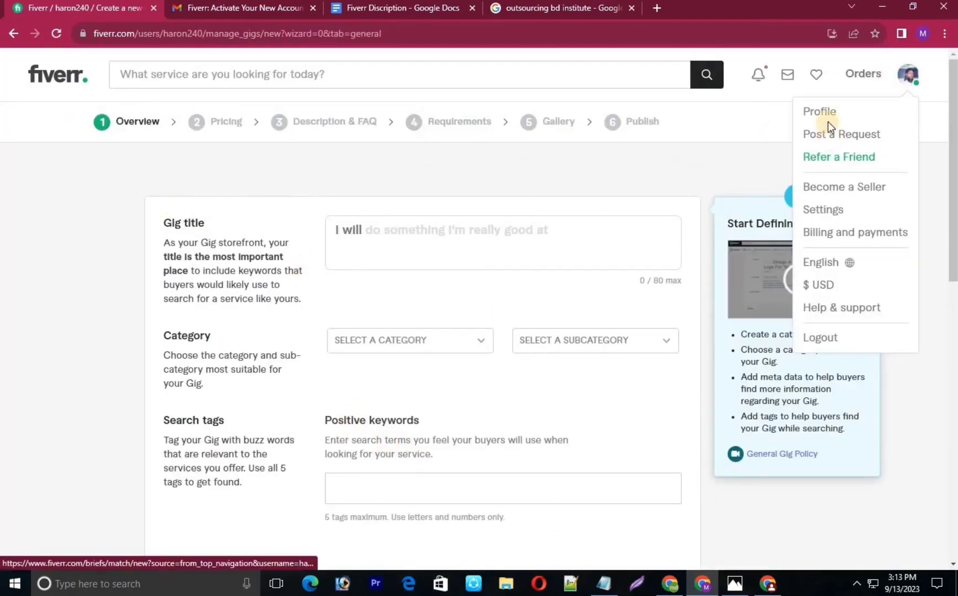
left_click(818, 111)
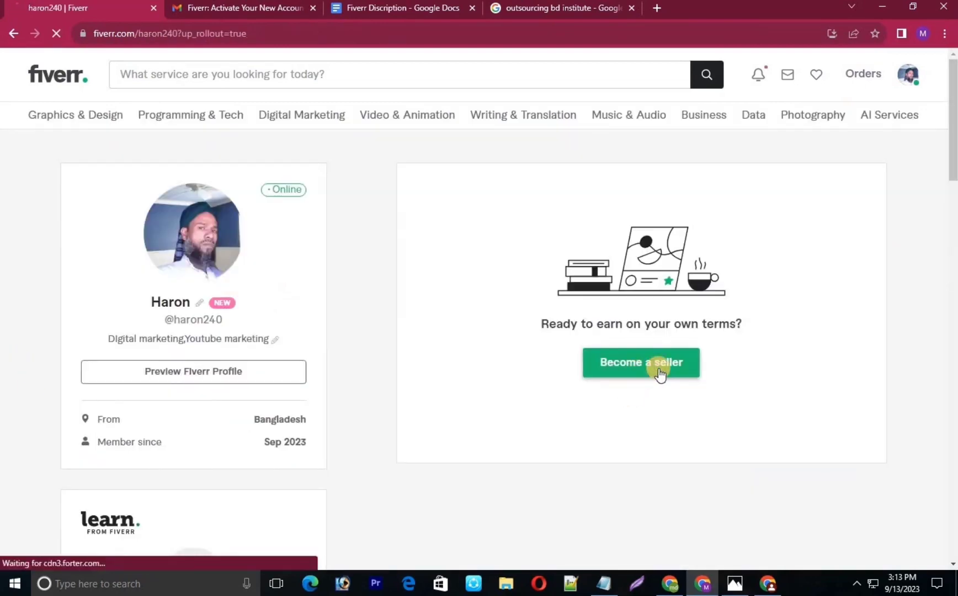
left_click(660, 374)
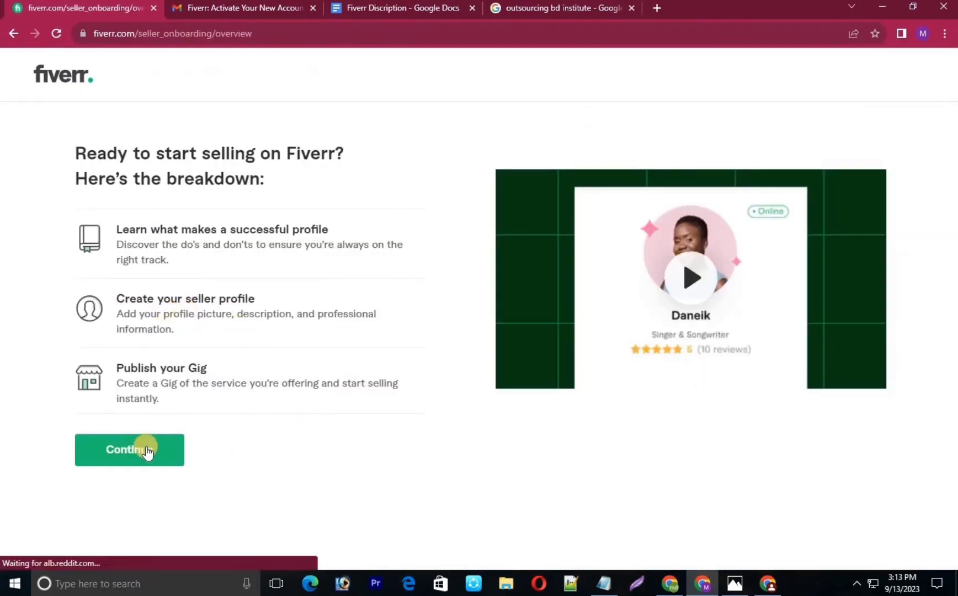
left_click(147, 451)
left_click(465, 435)
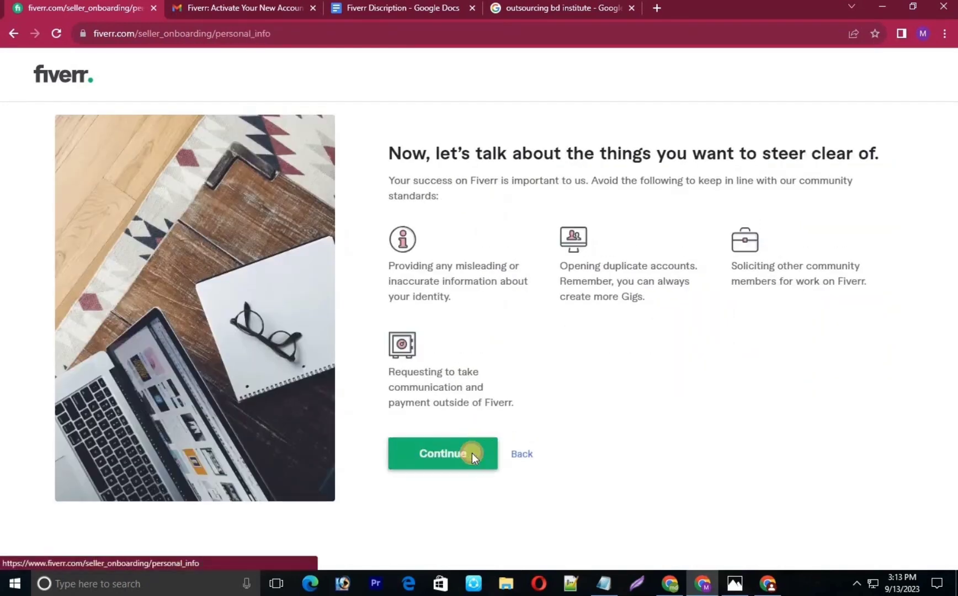